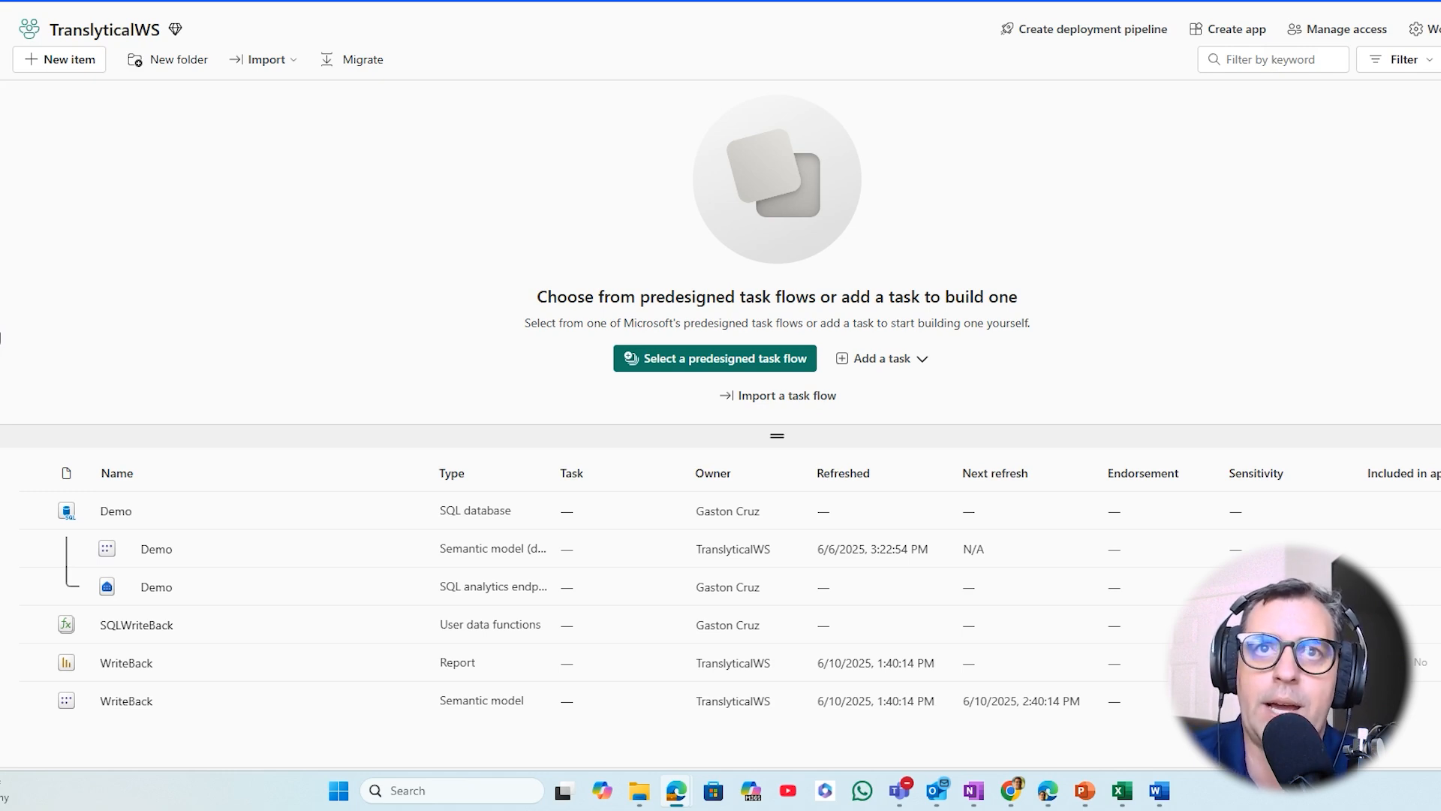
# Switch to the Microsoft Learn tutorial on translytical task flows and read its prerequisites, overview and SQL database sections
pyautogui.moveTo(50, 30); pyautogui.dragTo(169, 33)
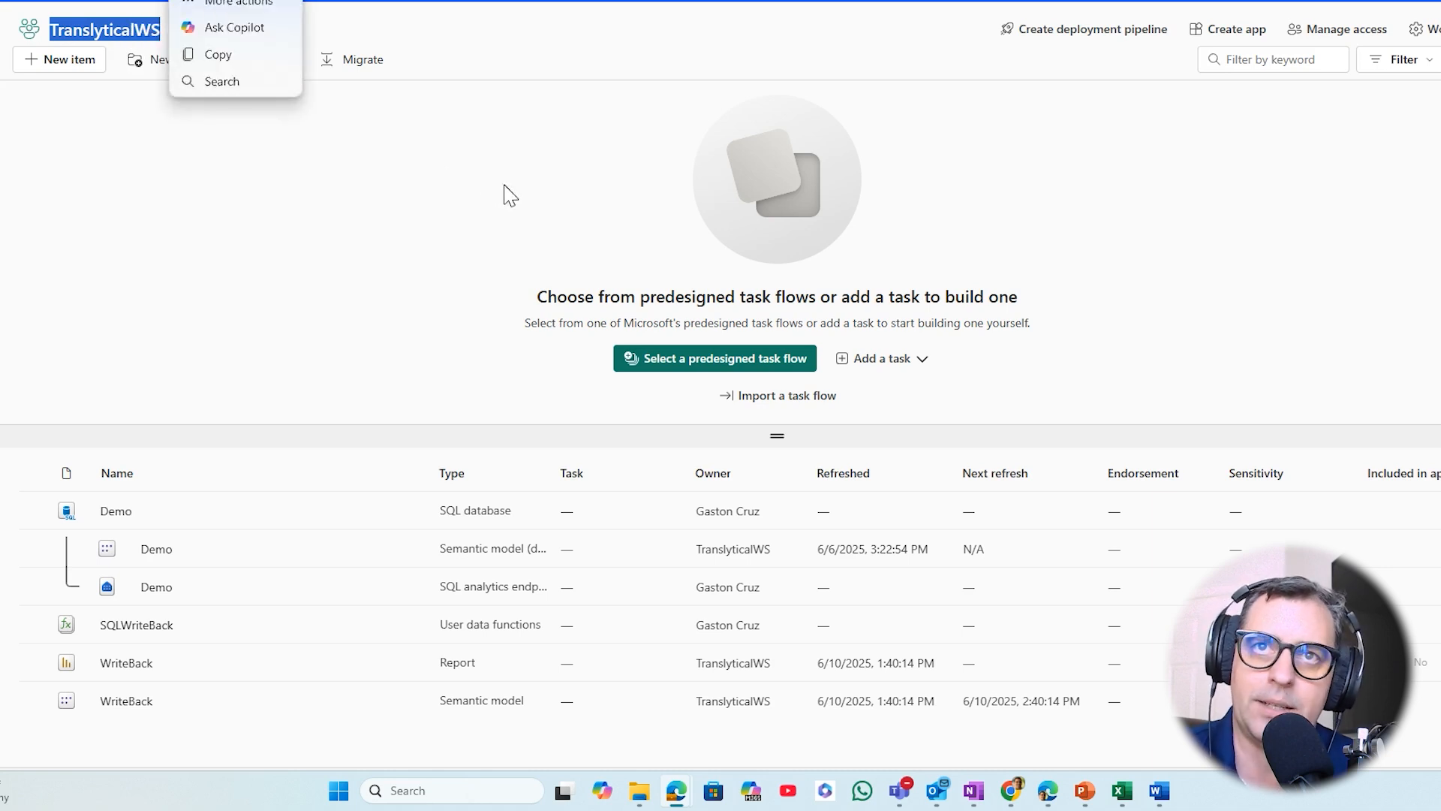
pyautogui.click(480, 193)
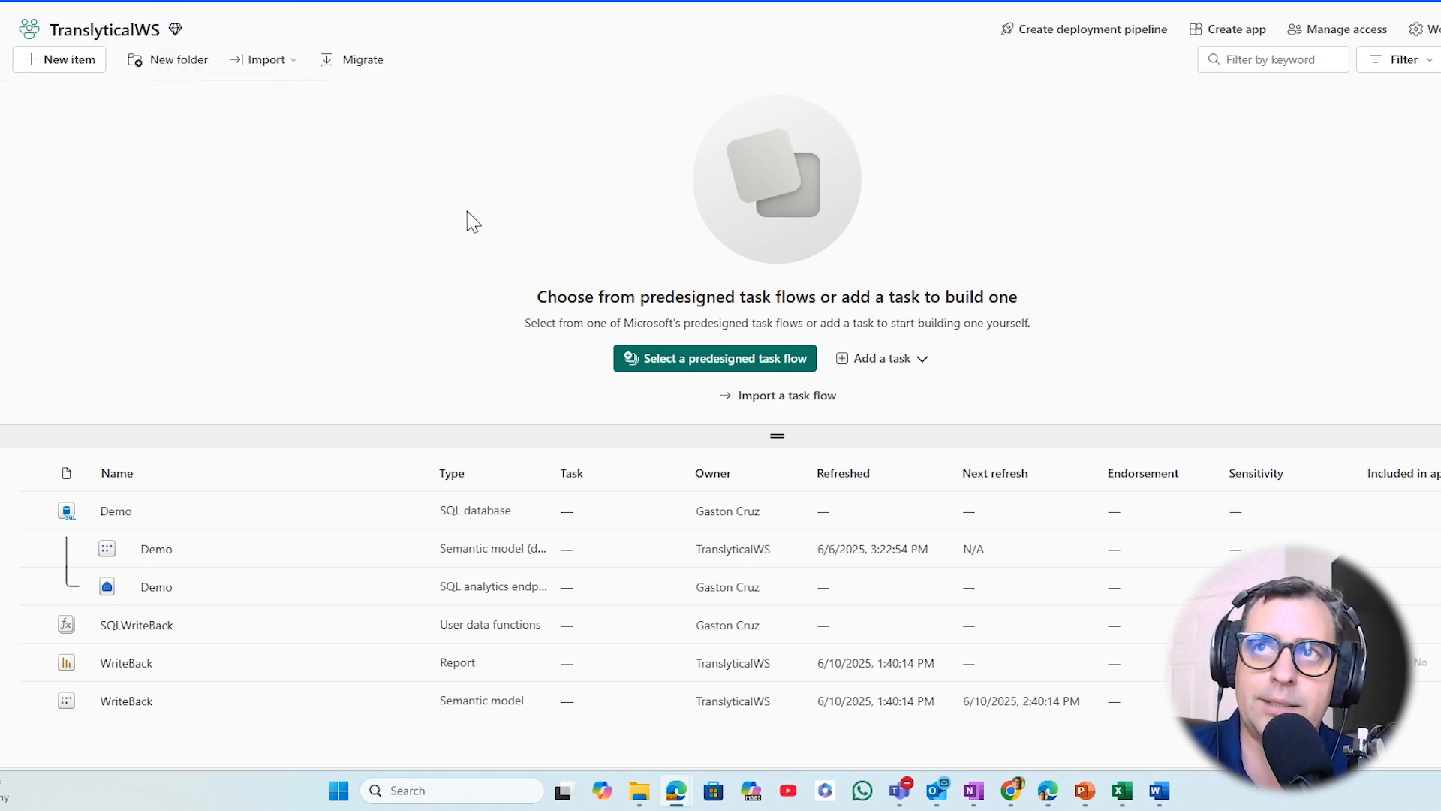
pyautogui.click(667, 19)
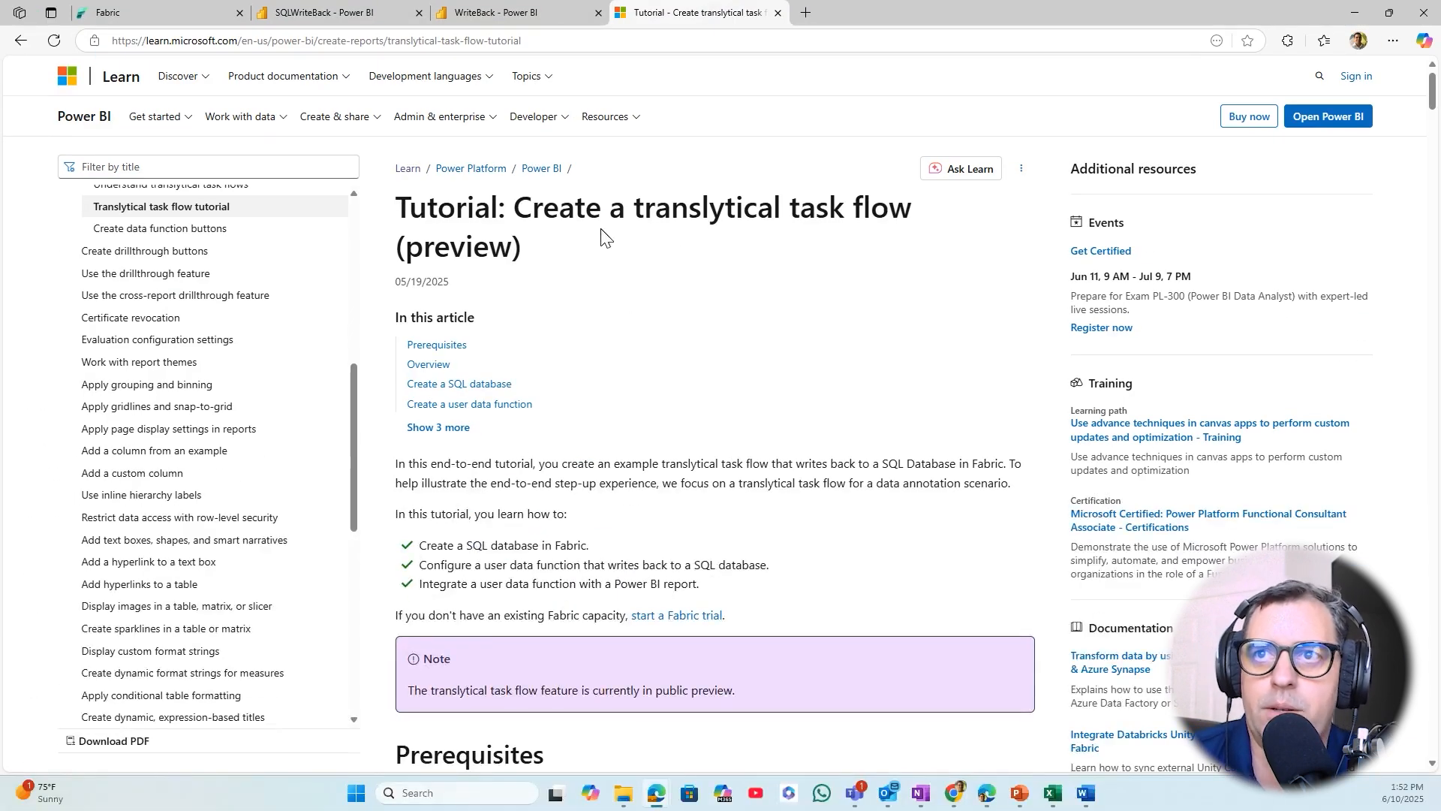
pyautogui.scroll(-1, 695, 324)
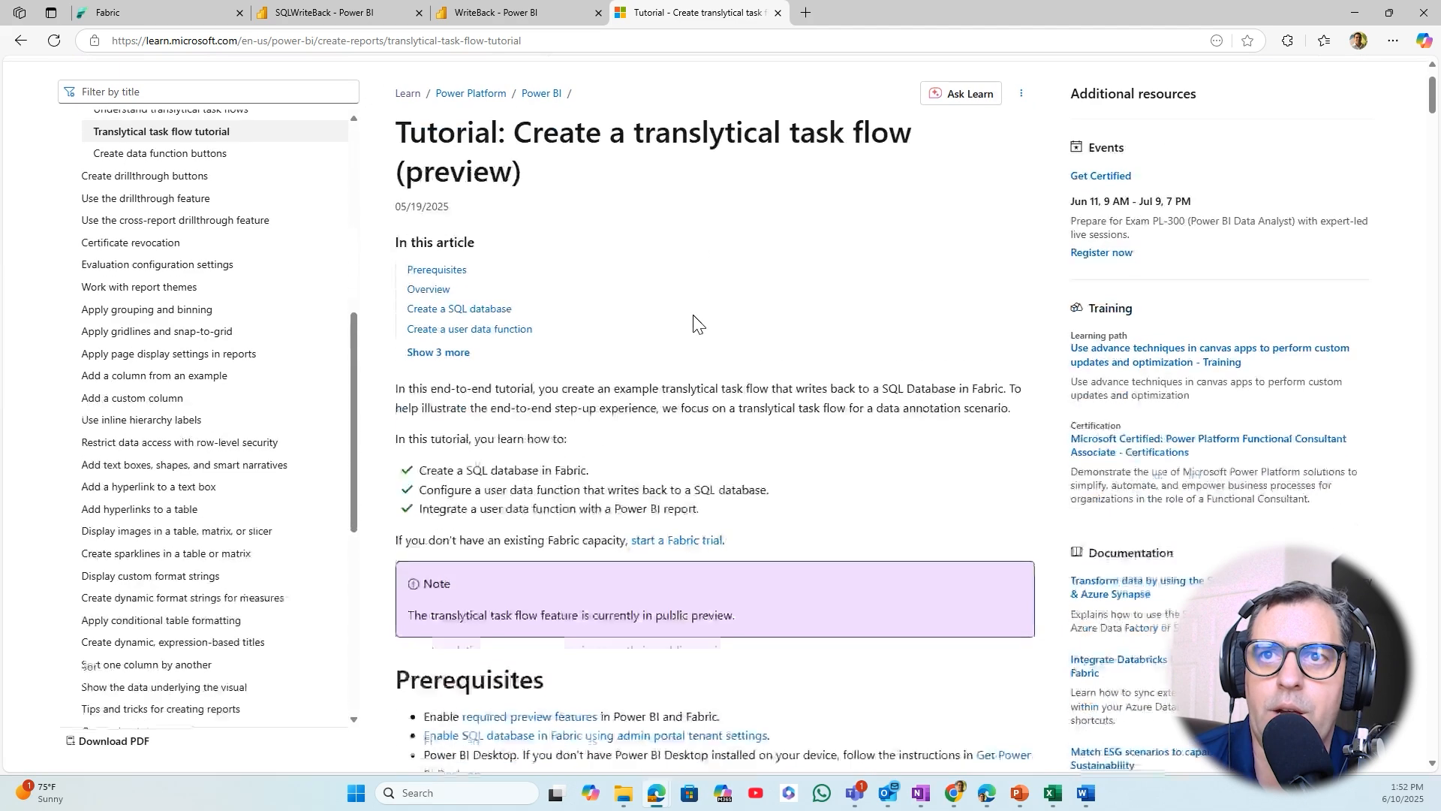
pyautogui.scroll(-1, 638, 315)
pyautogui.scroll(-4, 518, 293)
pyautogui.scroll(-3, 542, 316)
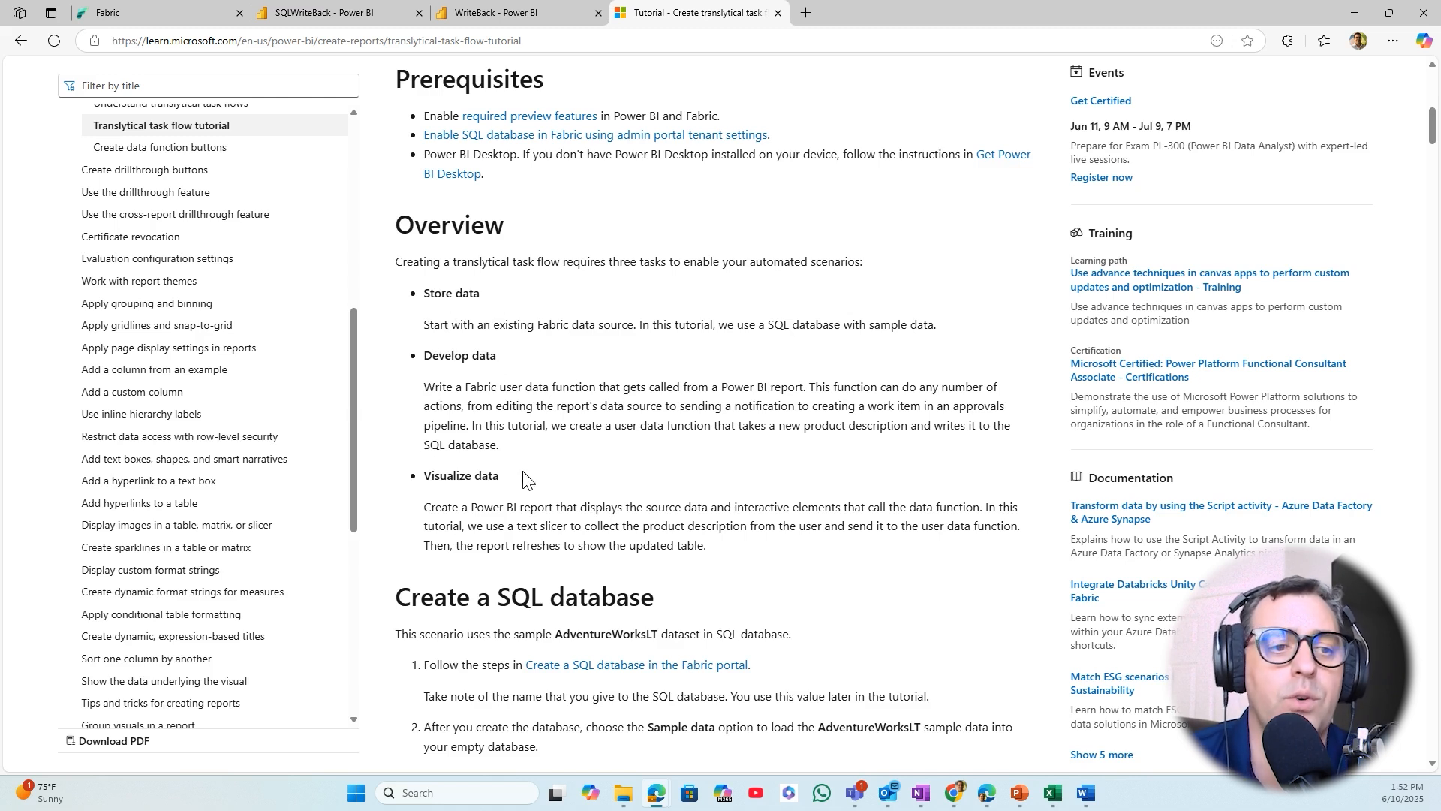
pyautogui.scroll(-5, 523, 478)
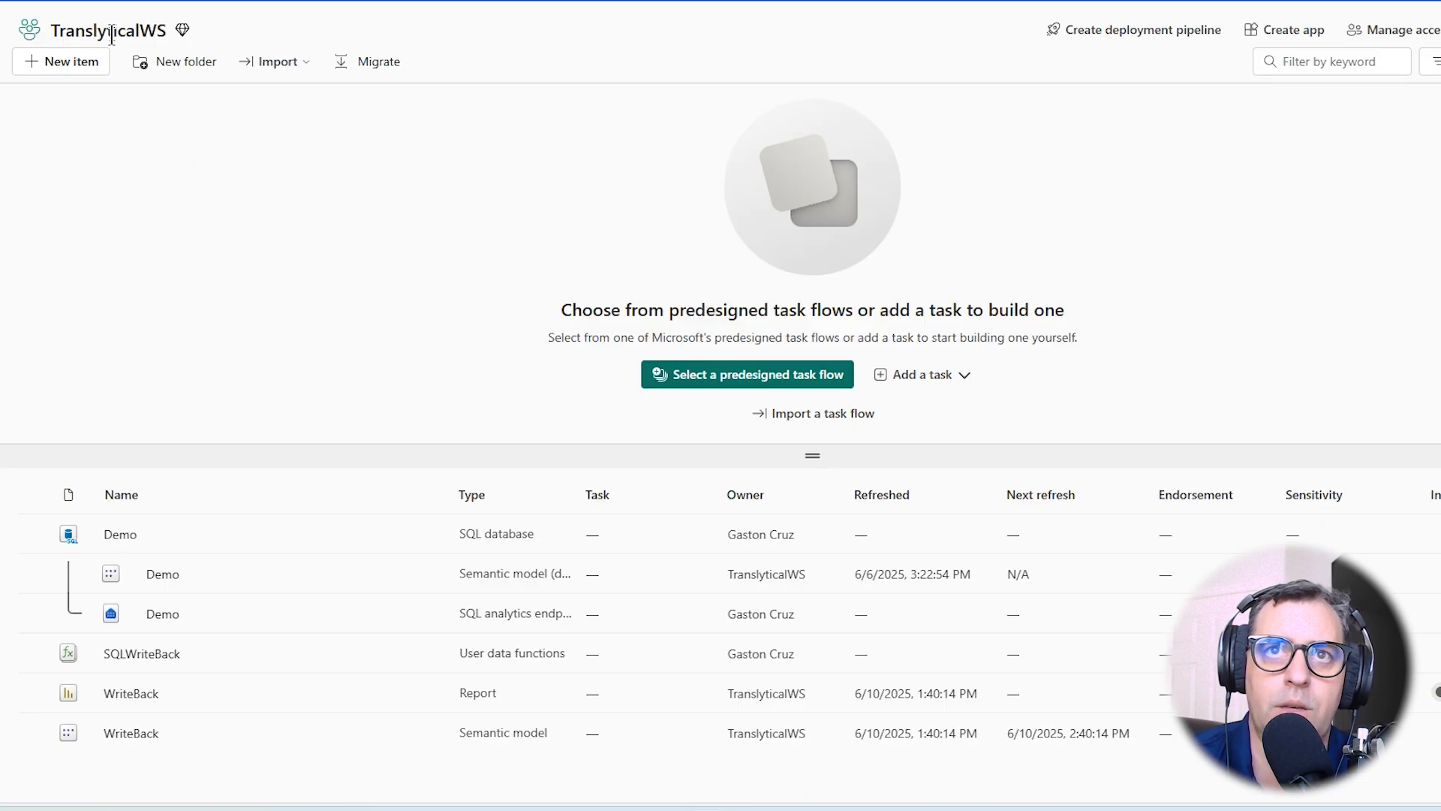
# Create a new SQL database named PowerMatesDB in the TranslyticalWS workspace
pyautogui.click(84, 70)
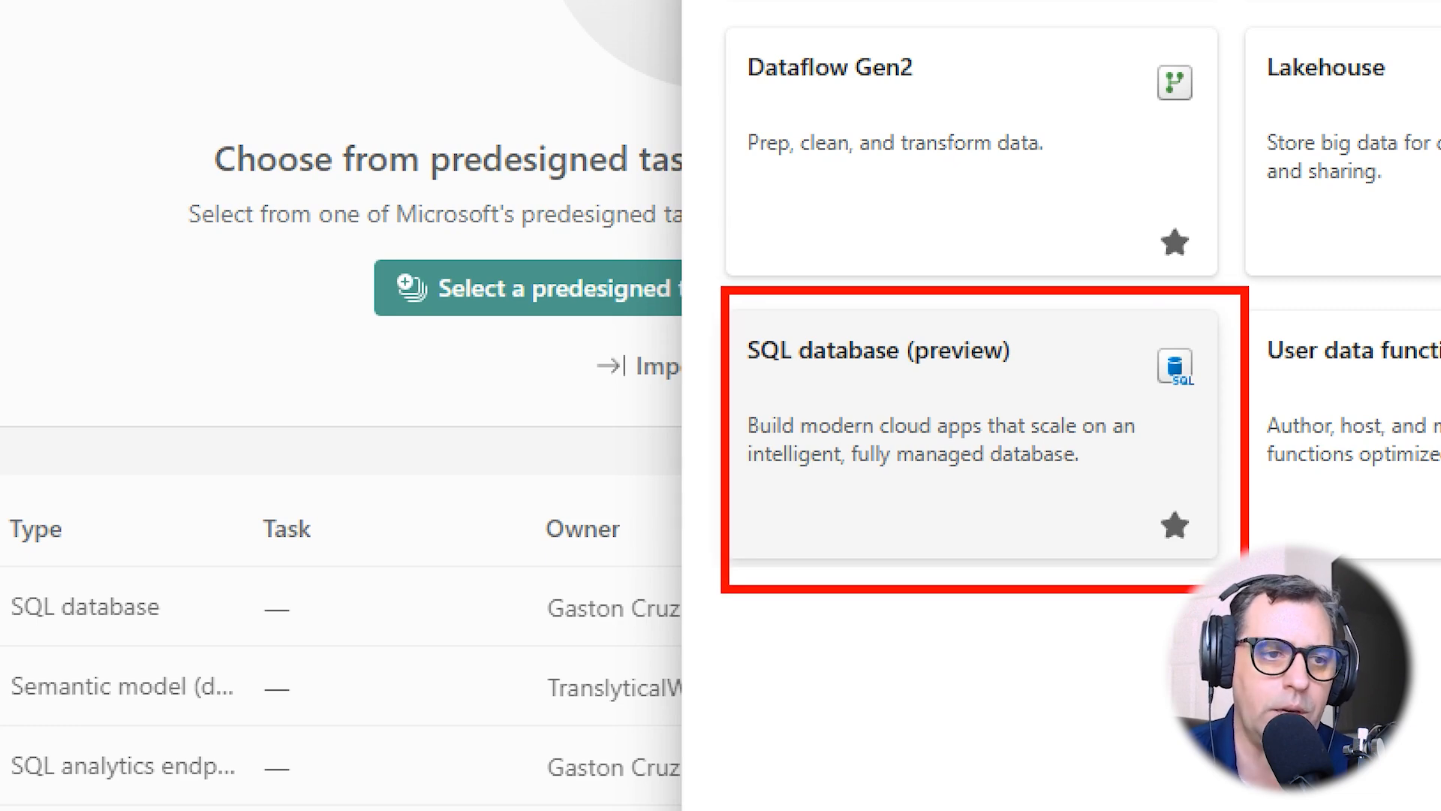
pyautogui.press('Escape')
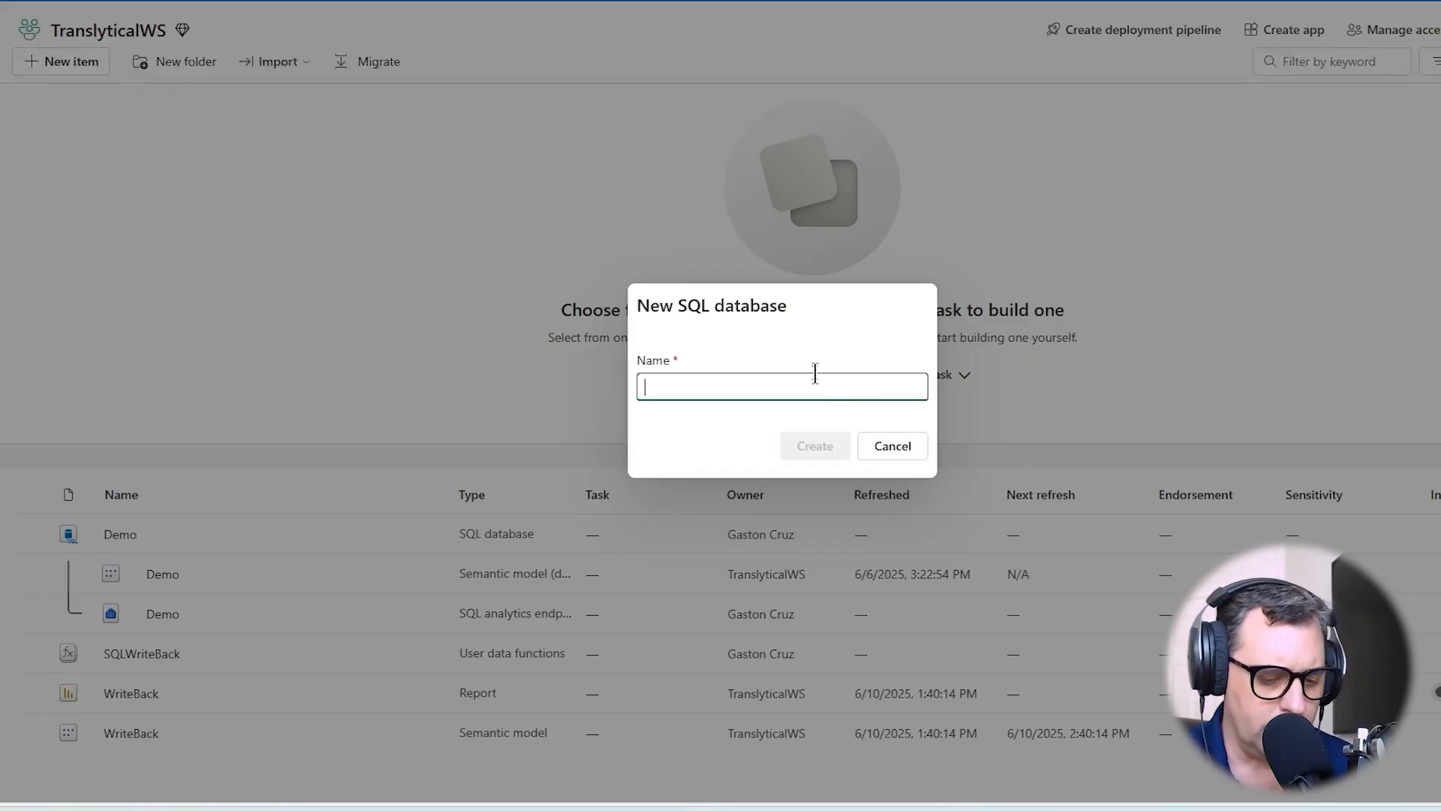
pyautogui.write('PowerMatesDB')
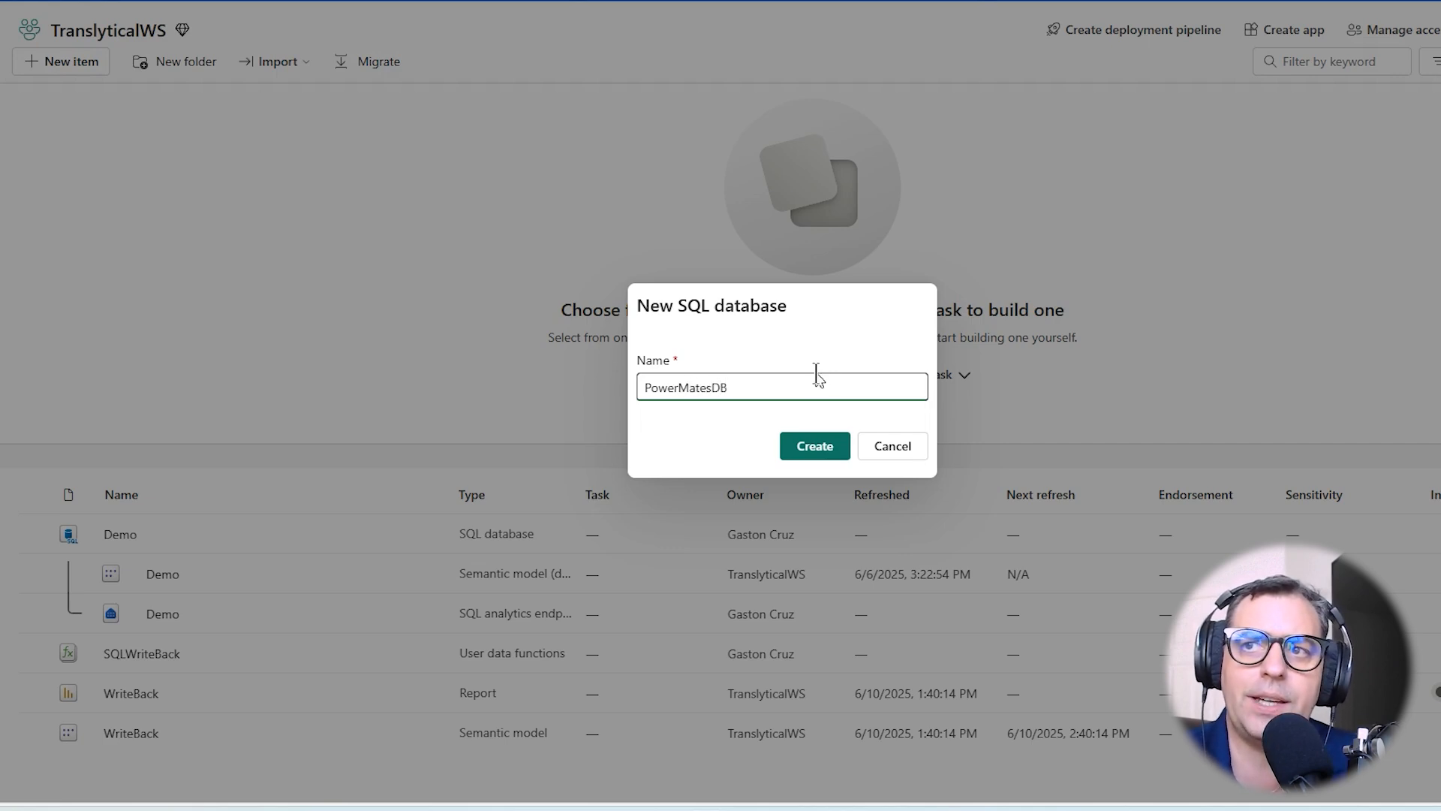
pyautogui.click(826, 454)
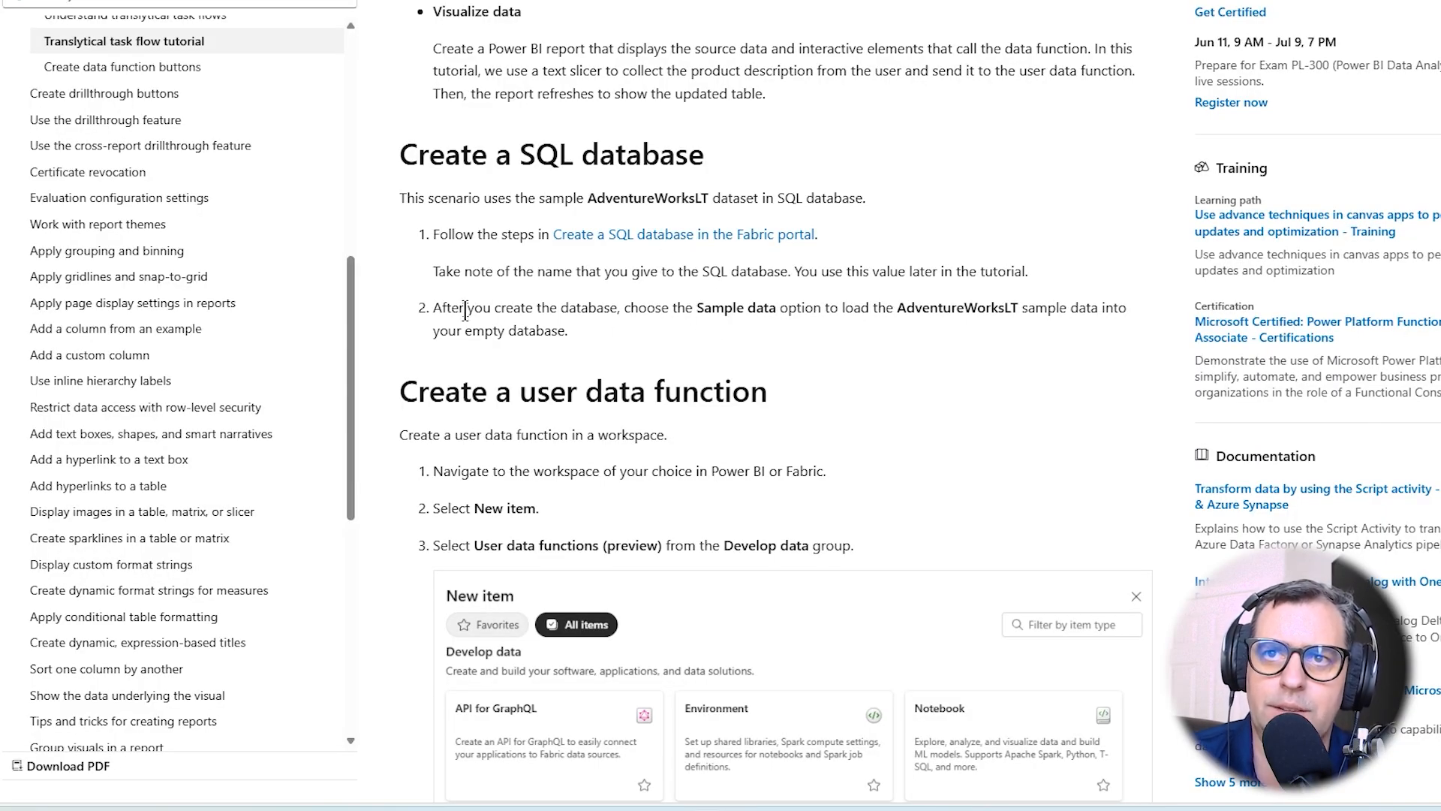
# Check the tutorial's sample data instruction, examine the Demo database's SalesLT tables as an example, and return to PowerMatesDB
pyautogui.moveTo(434, 308); pyautogui.dragTo(605, 344)
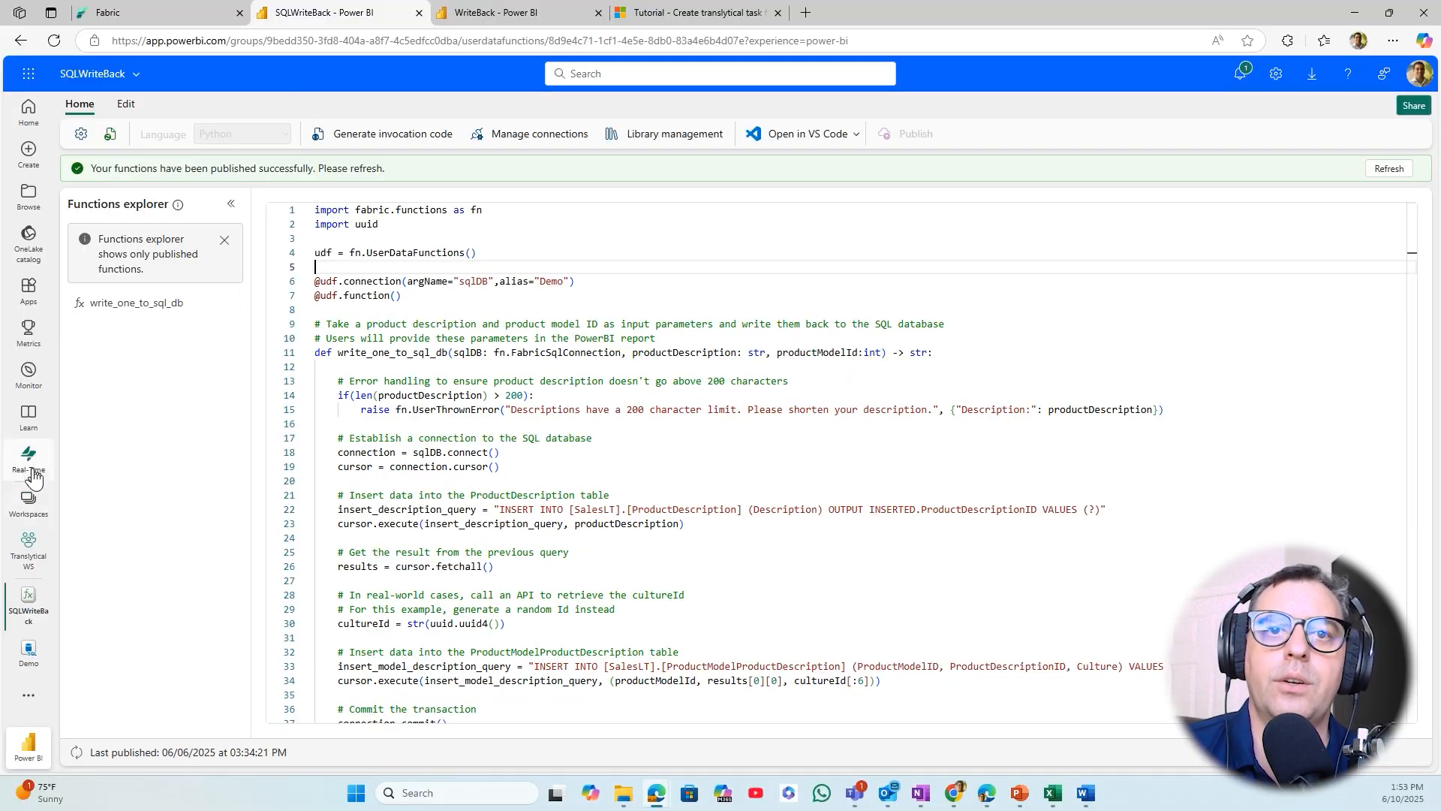
pyautogui.click(30, 548)
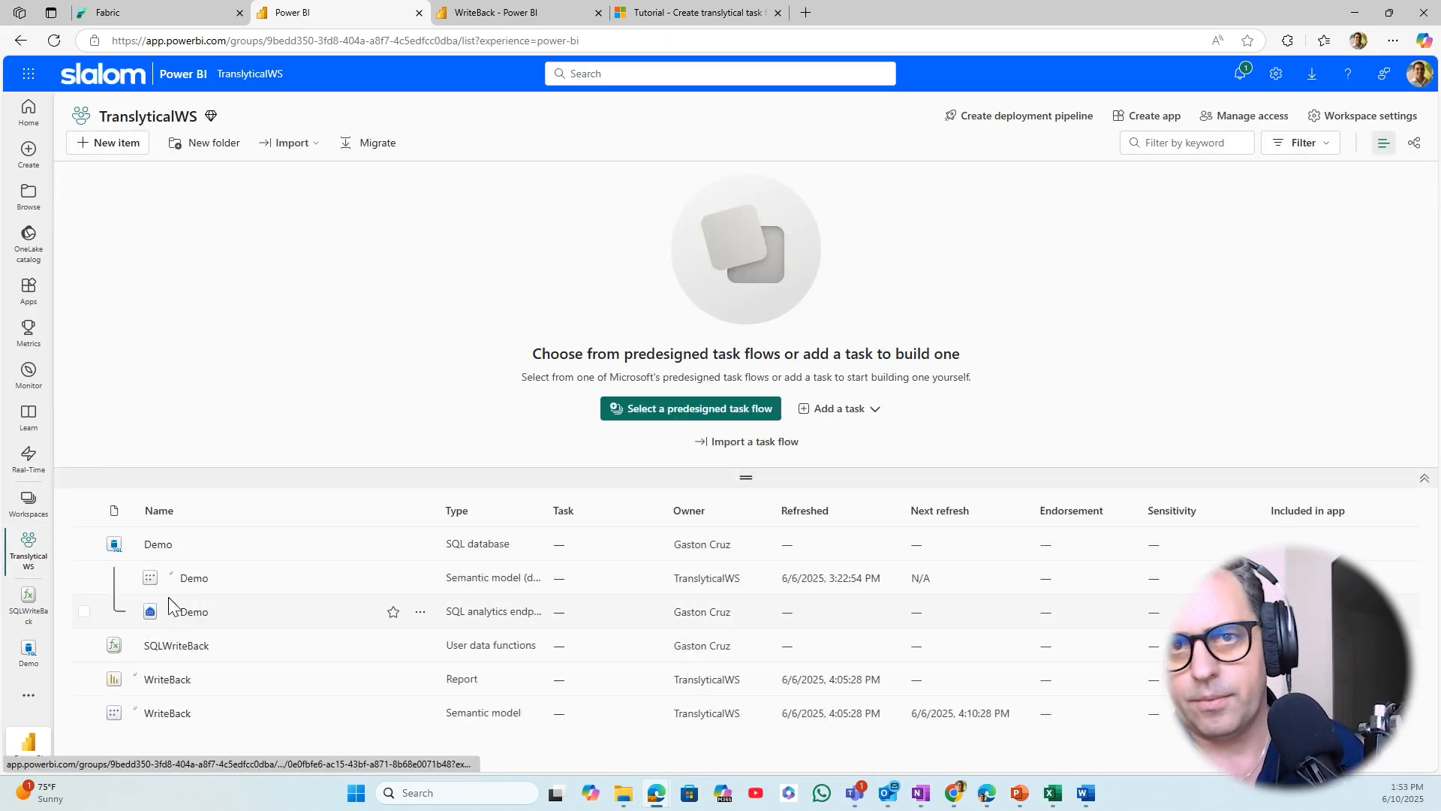
pyautogui.click(154, 545)
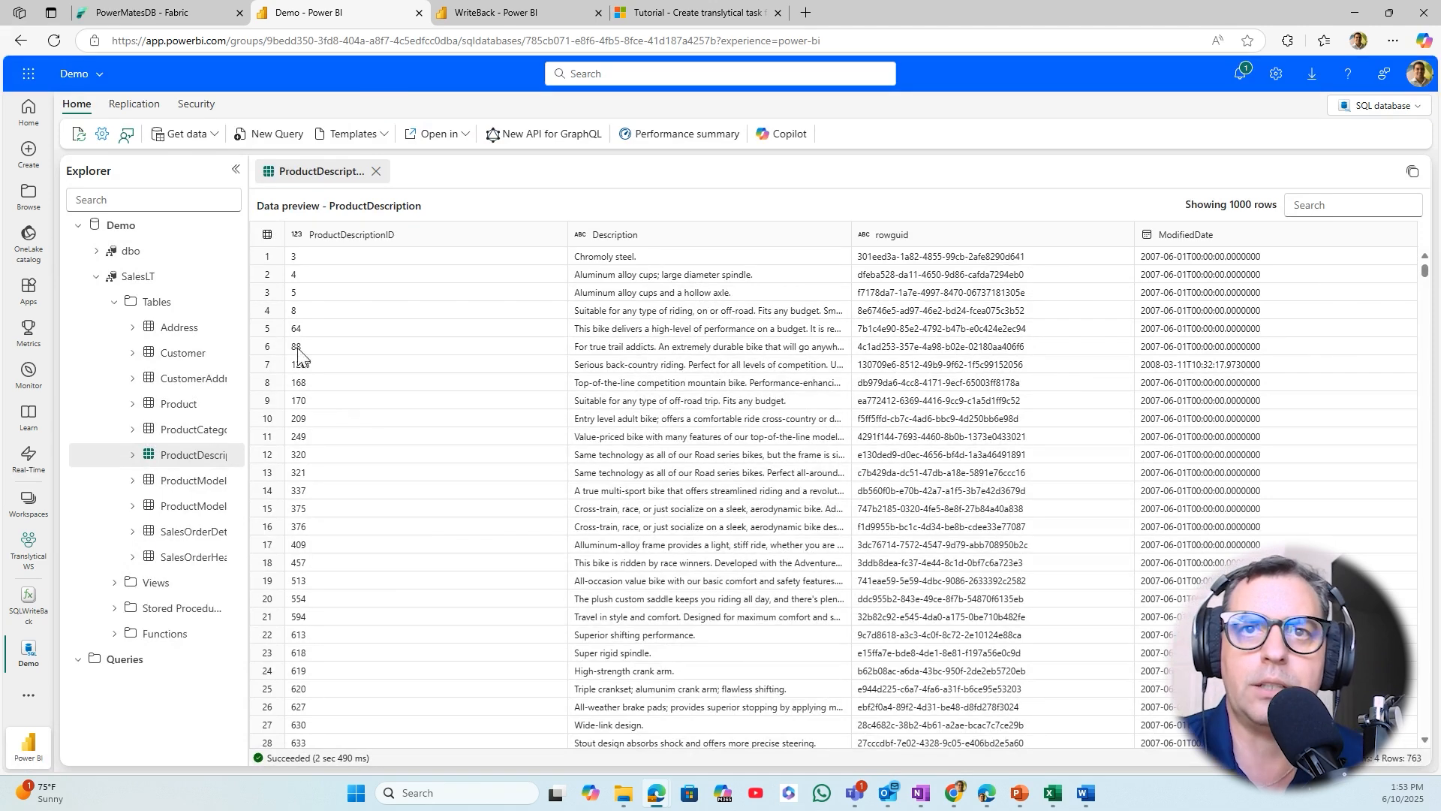
pyautogui.moveTo(246, 330); pyautogui.dragTo(465, 349)
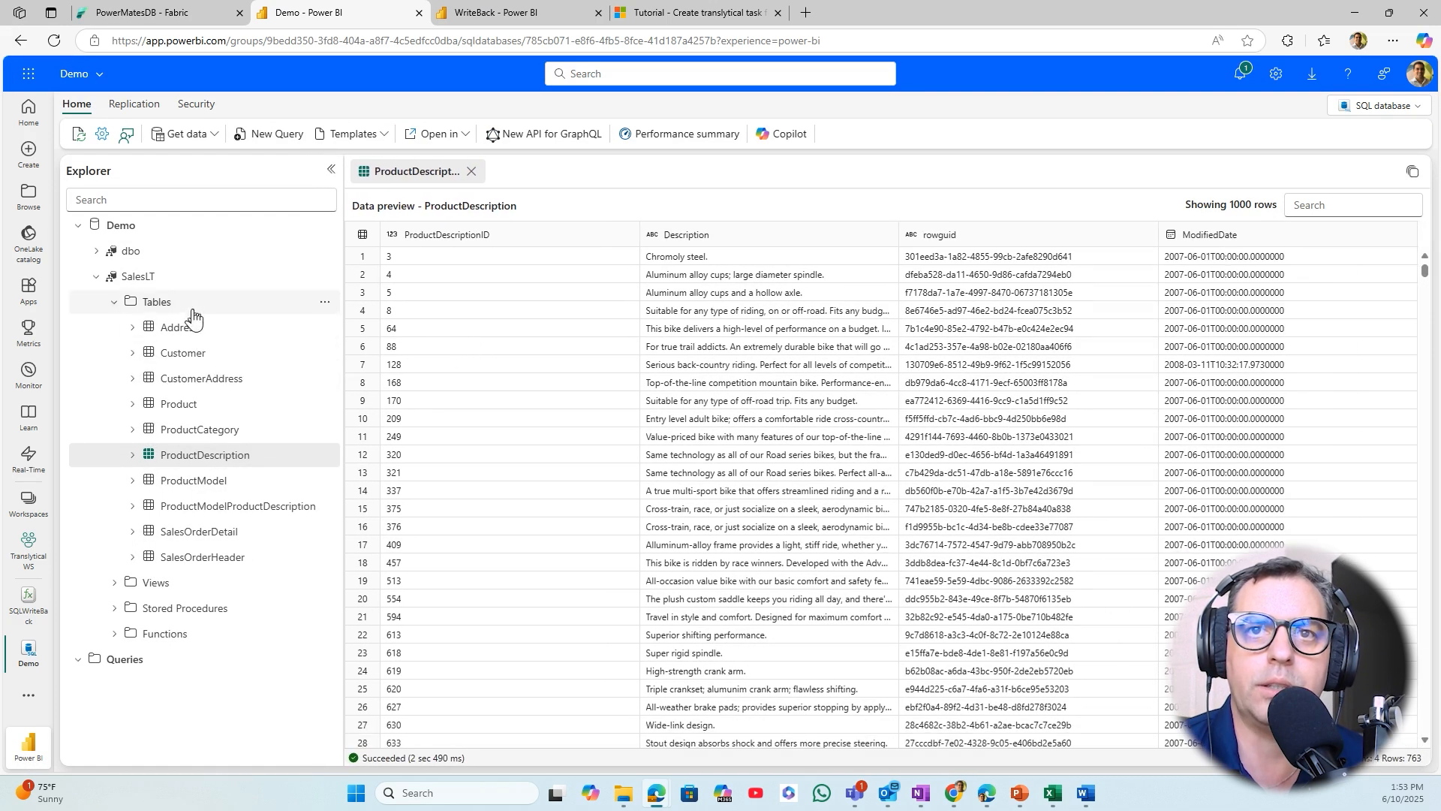
pyautogui.click(183, 21)
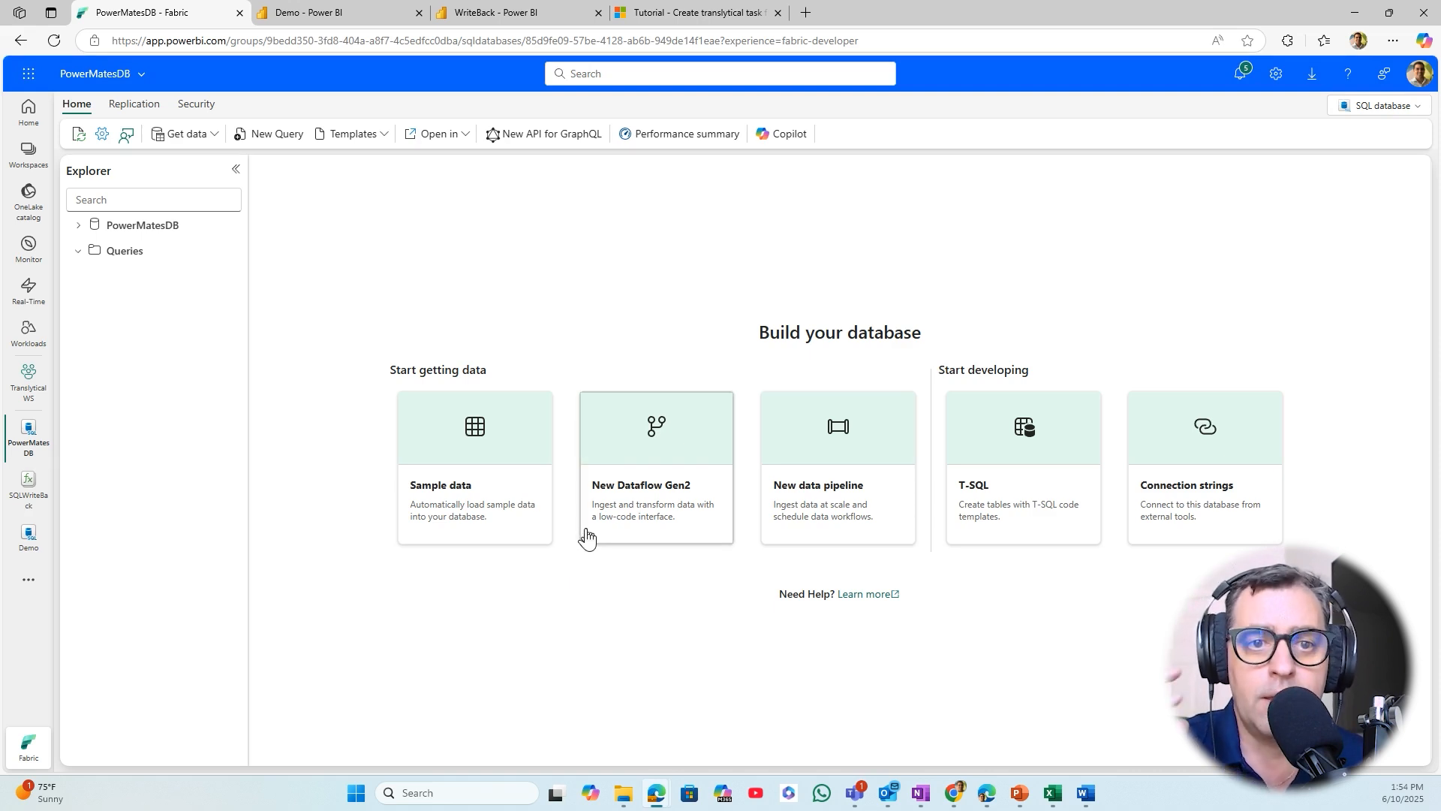
# Read the tutorial's section on creating a user data function, including which item type to choose, and return to PowerMatesDB
pyautogui.click(647, 12)
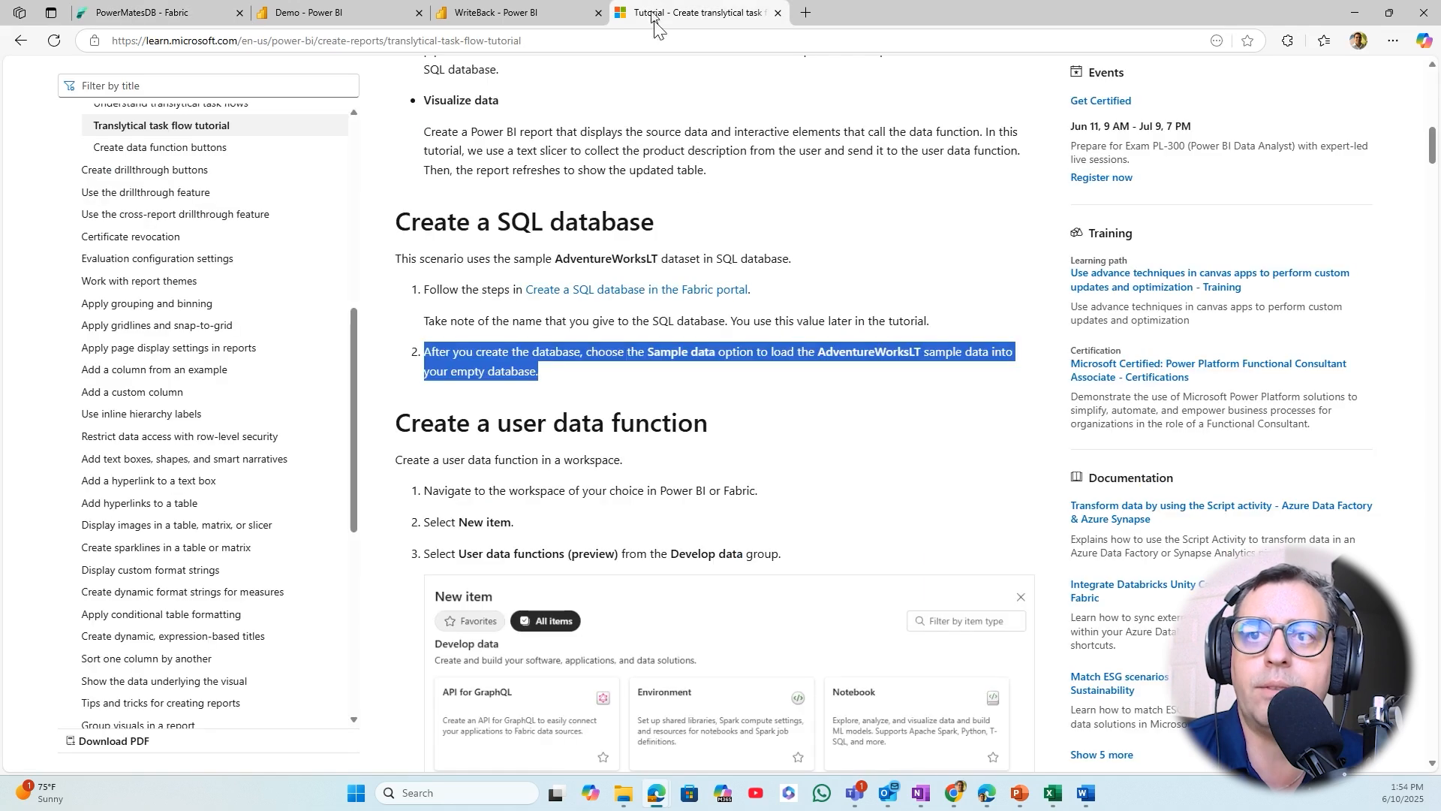
pyautogui.click(675, 459)
pyautogui.moveTo(403, 423); pyautogui.dragTo(704, 434)
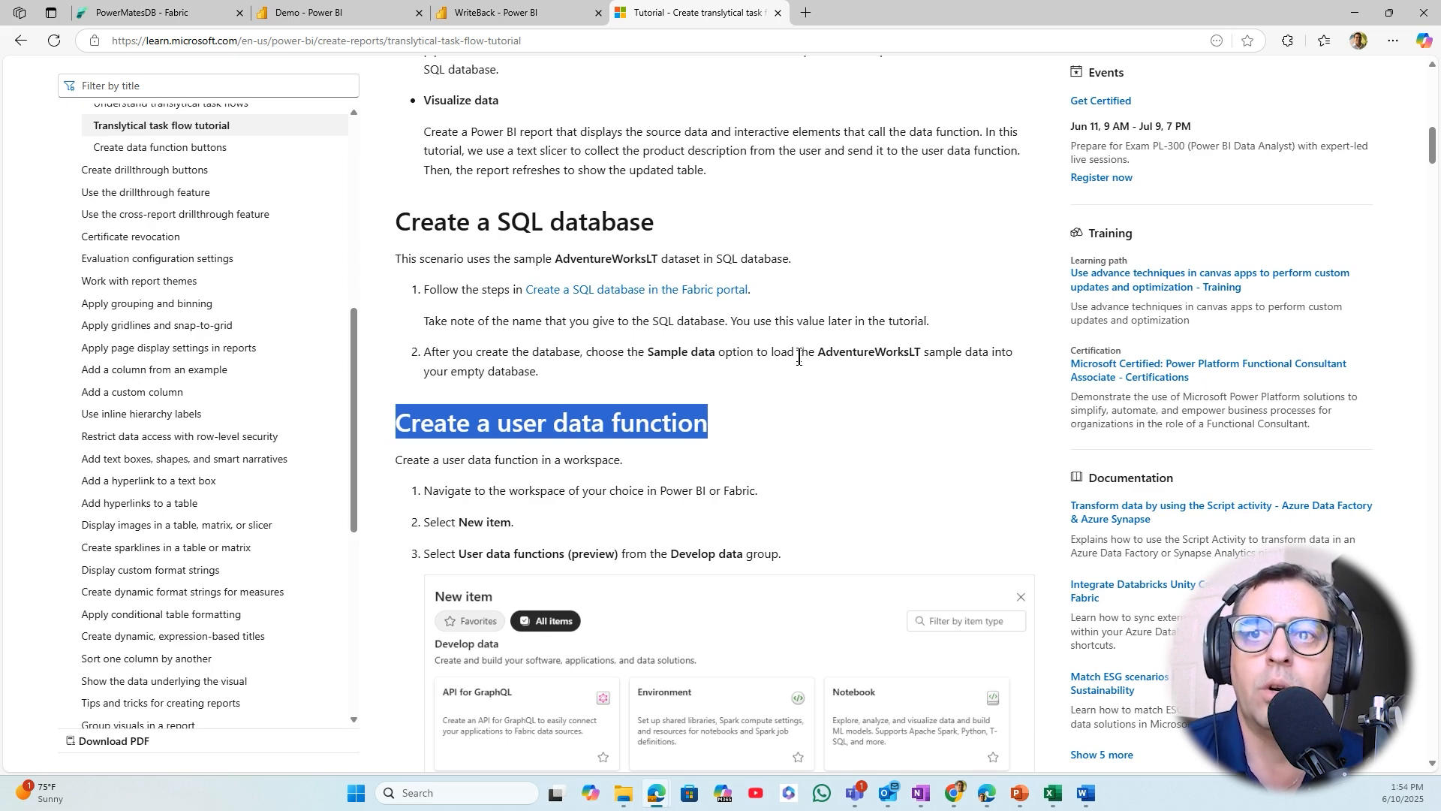
pyautogui.scroll(-4, 800, 353)
pyautogui.scroll(-1, 800, 353)
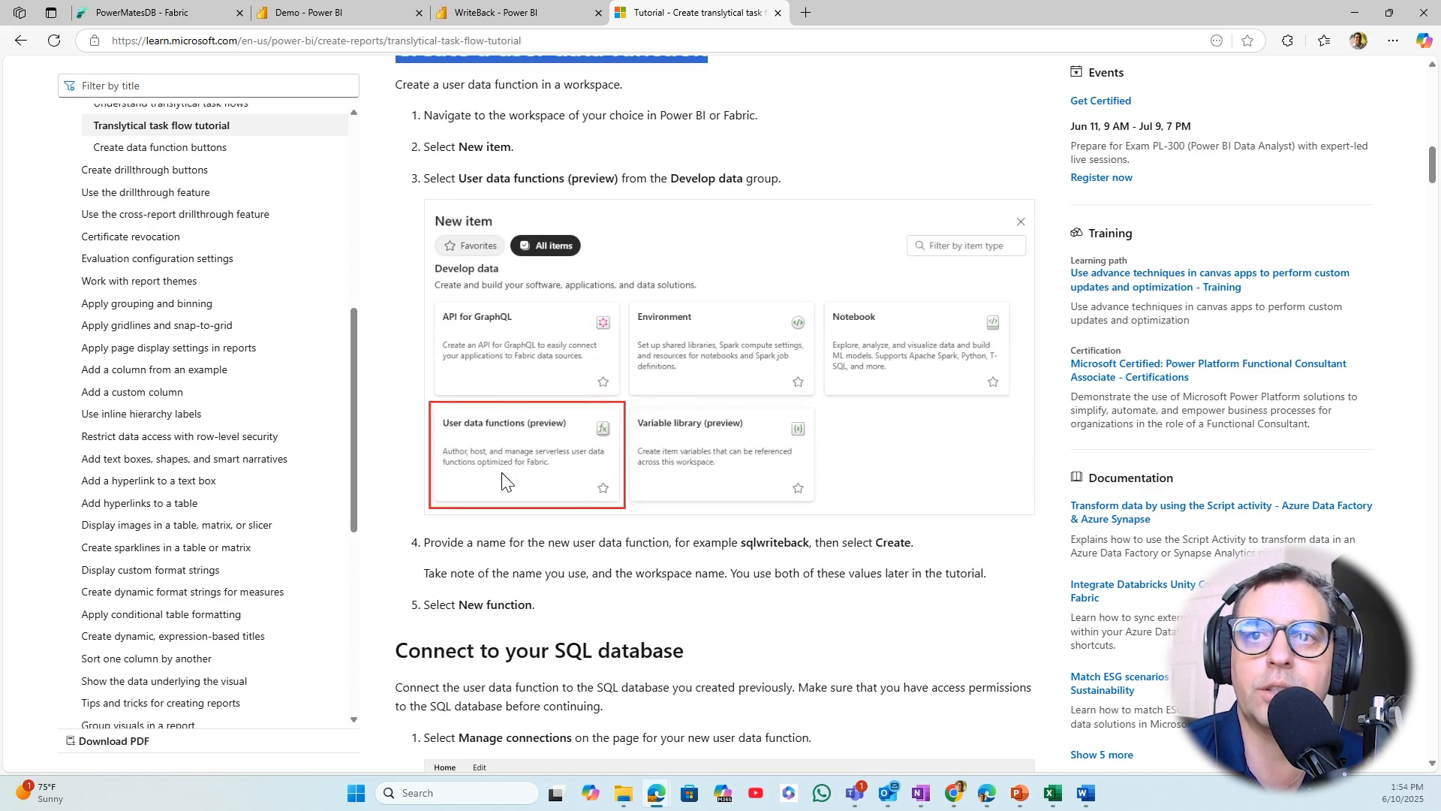
pyautogui.click(144, 15)
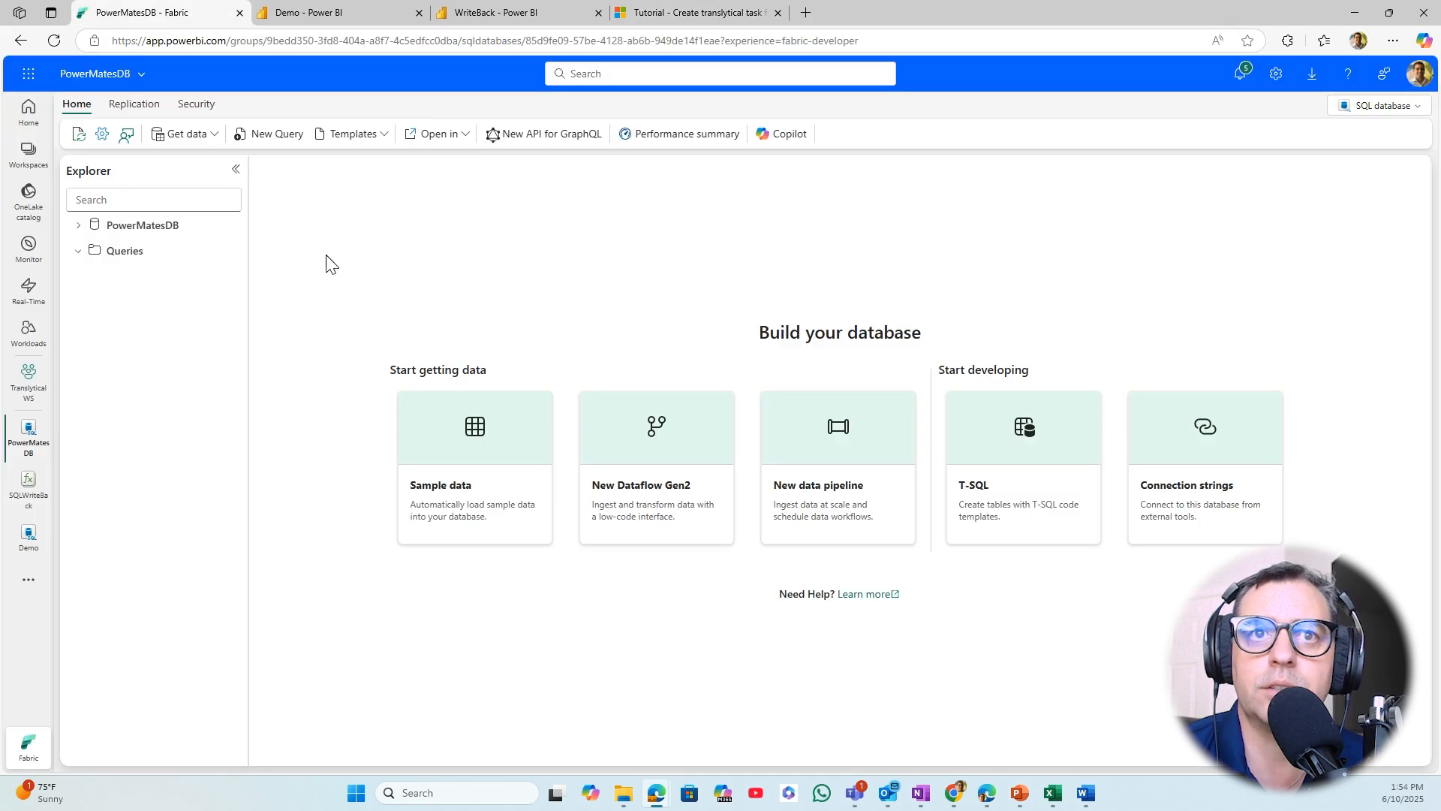
# Create a user data functions item named PowerMatesUDF in the TranslyticalWS workspace
pyautogui.click(28, 379)
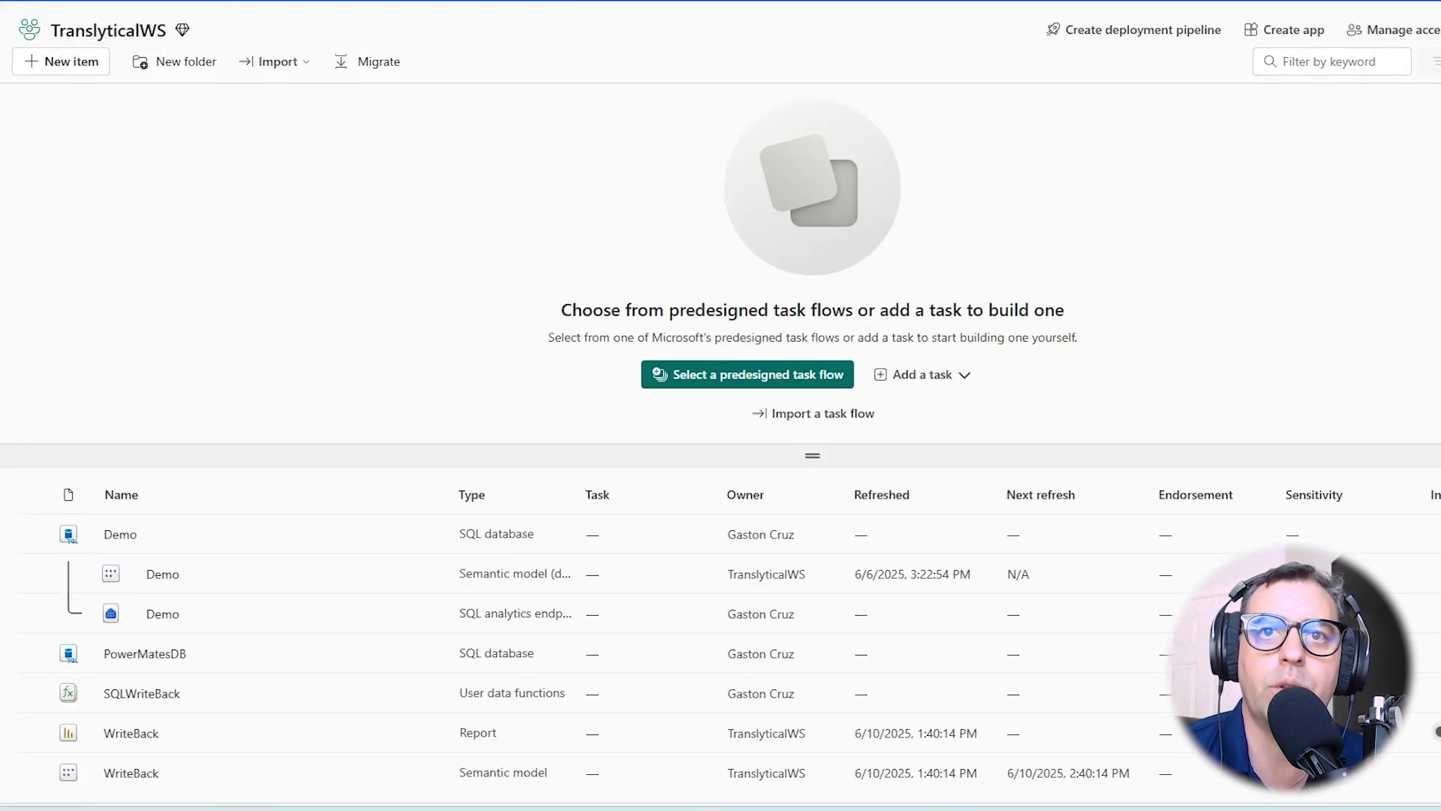
pyautogui.click(54, 69)
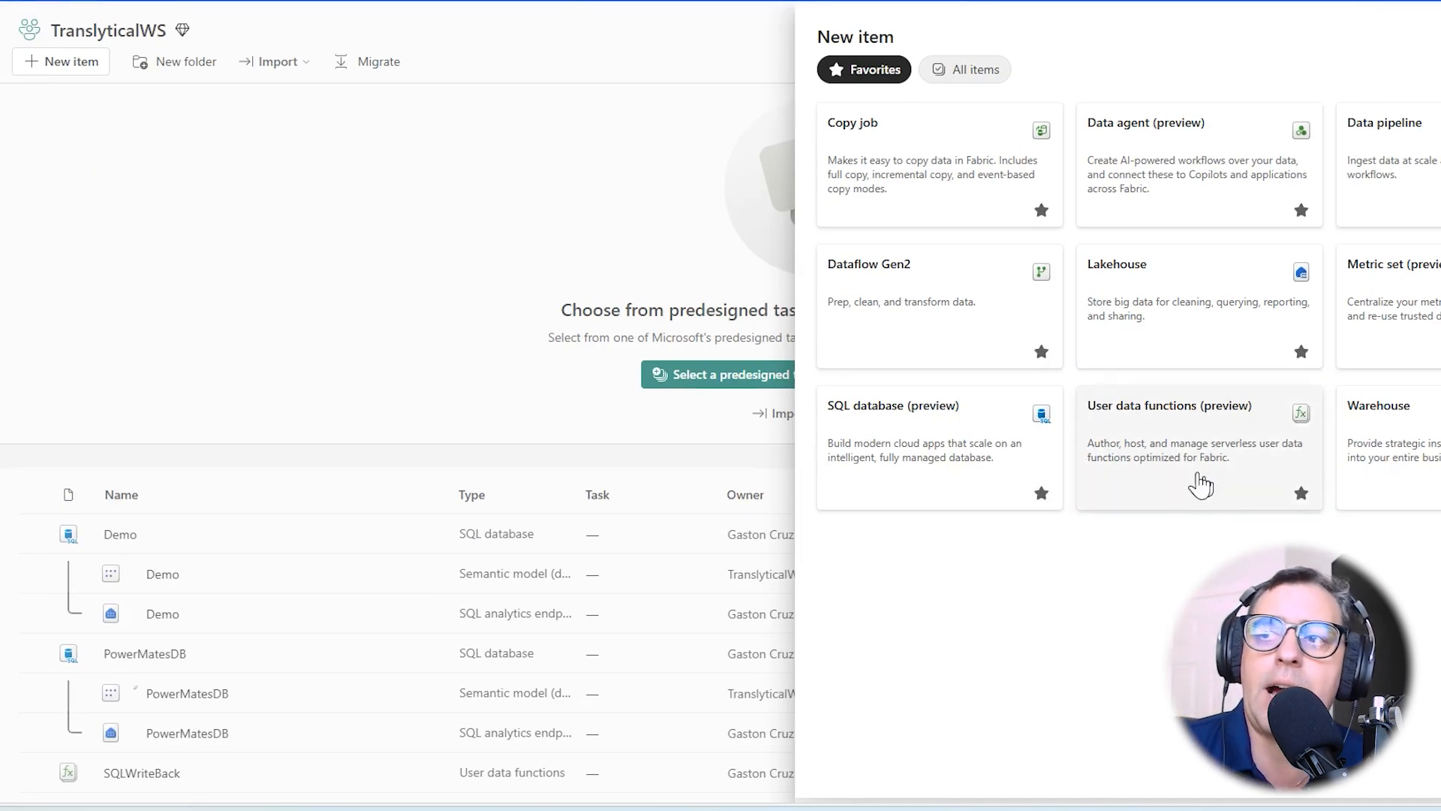
pyautogui.click(1199, 484)
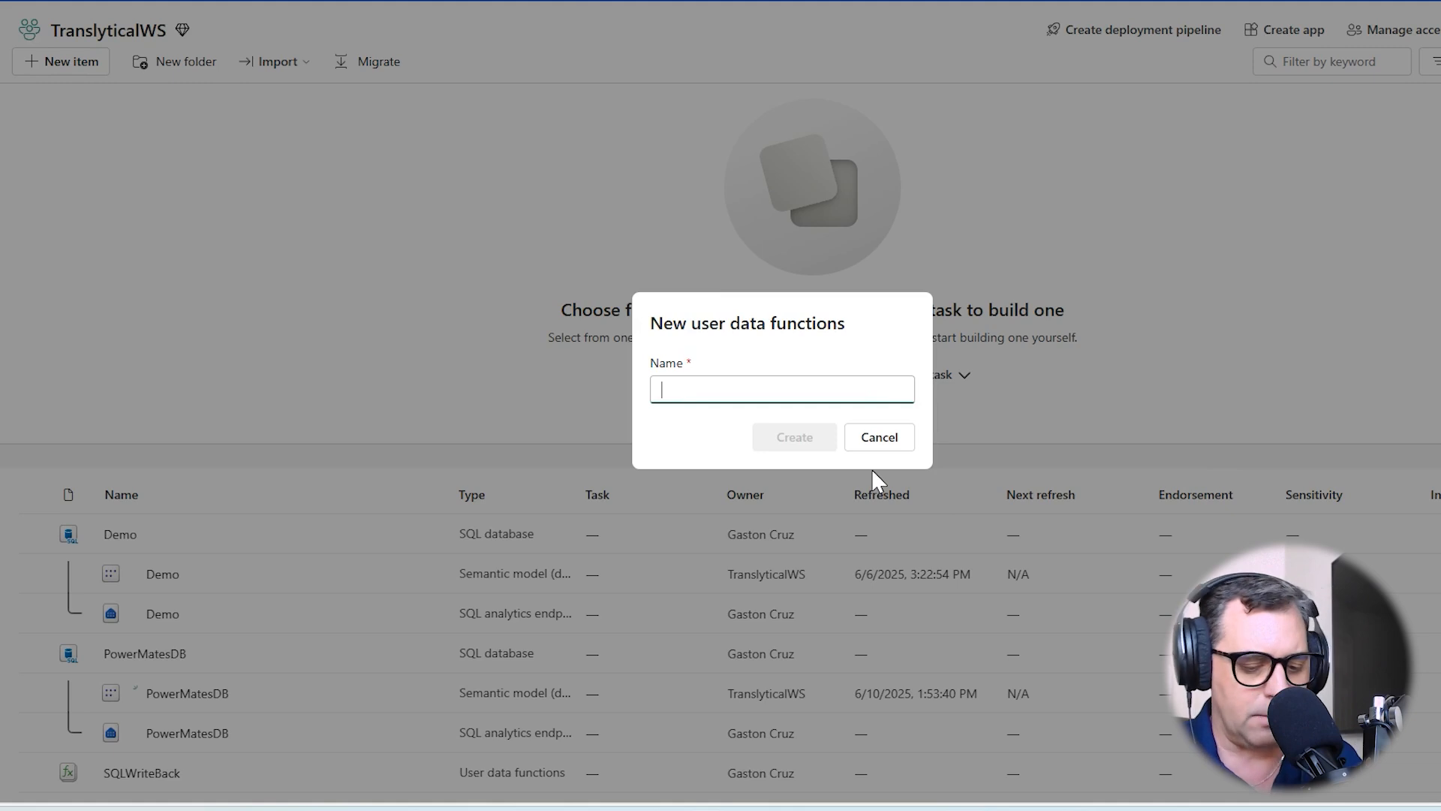
pyautogui.write('PowerMatesUDF')
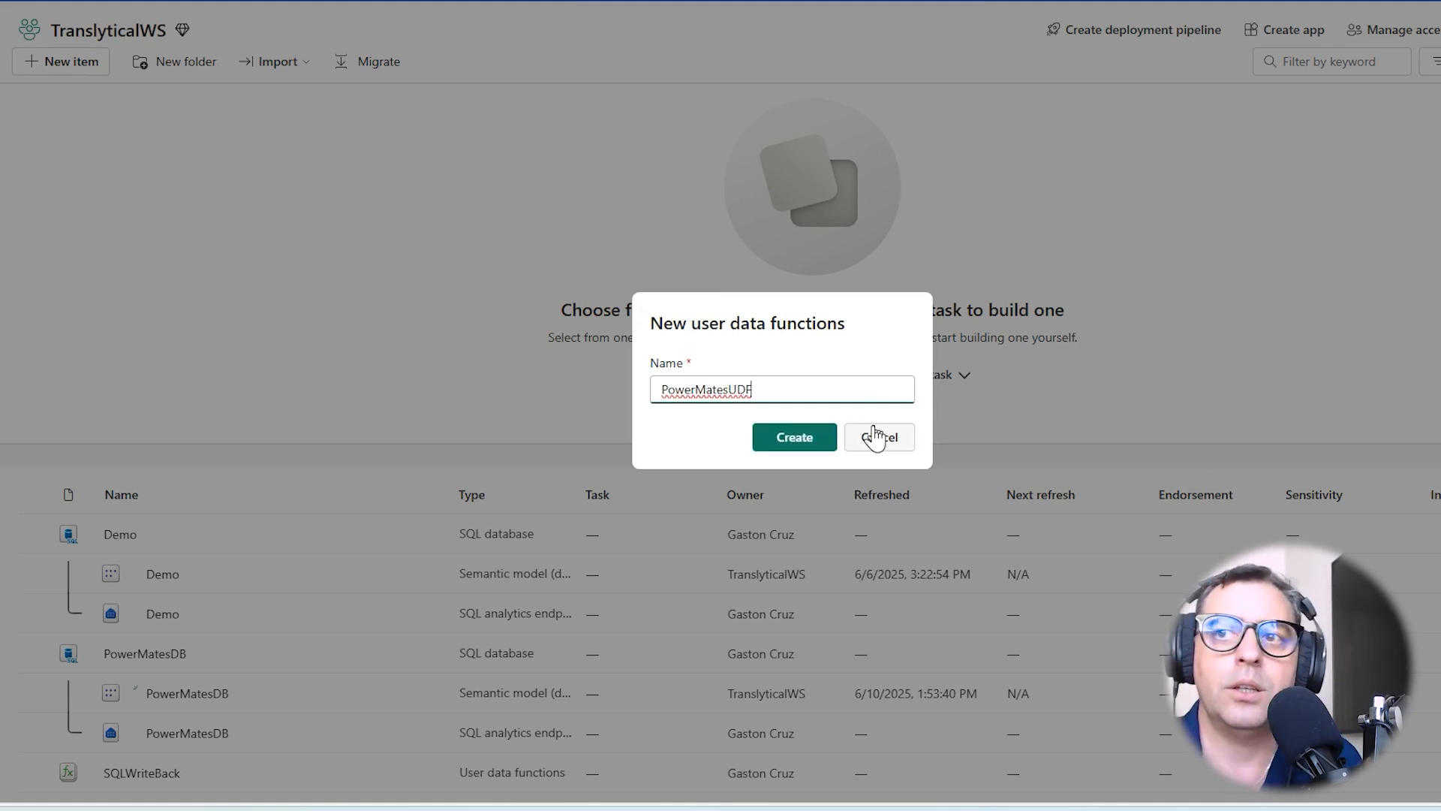
pyautogui.click(813, 437)
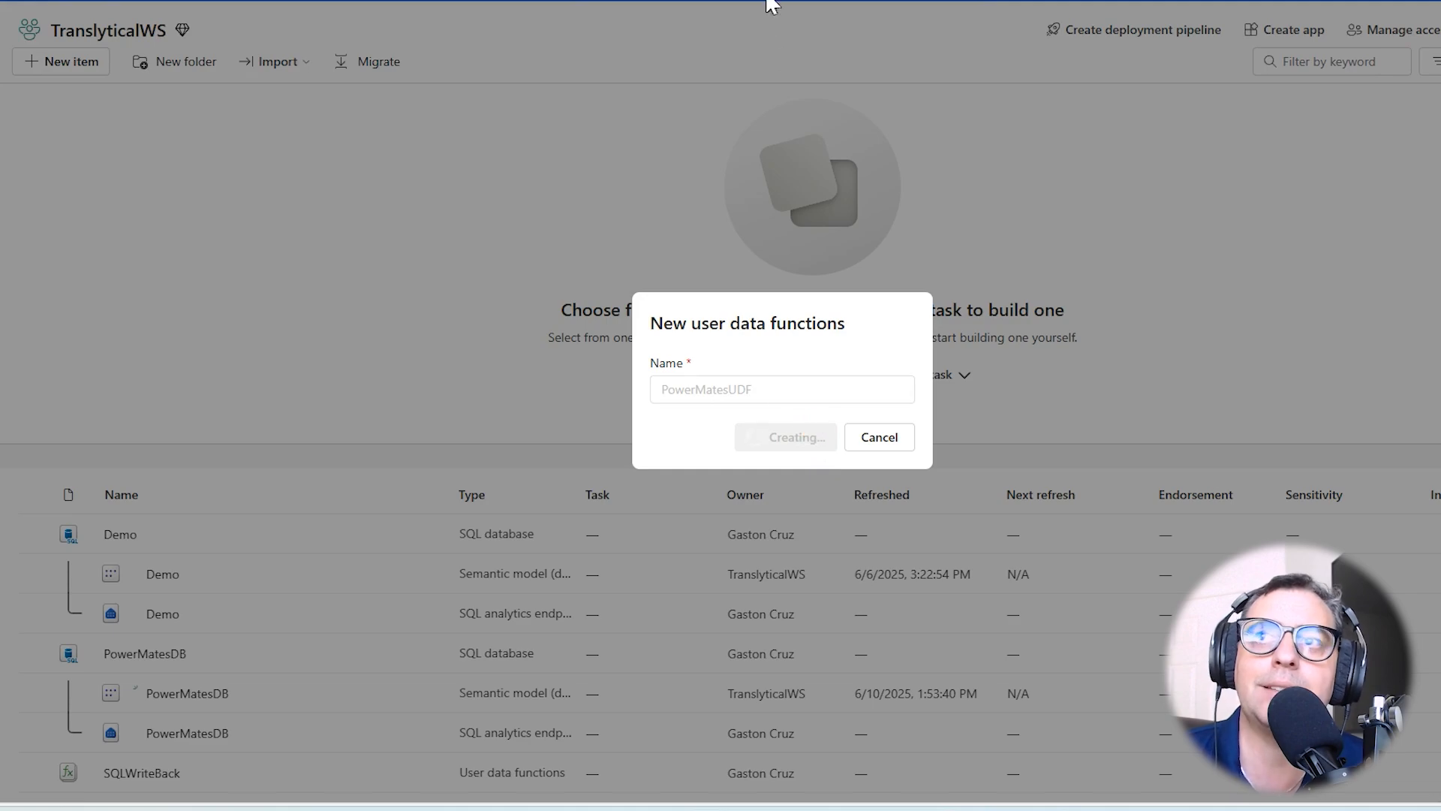
# Read the tutorial's instructions for connecting the user data function to the SQL database, and return to PowerMatesUDF
pyautogui.click(706, 9)
pyautogui.scroll(-1, 840, 524)
pyautogui.scroll(-5, 841, 521)
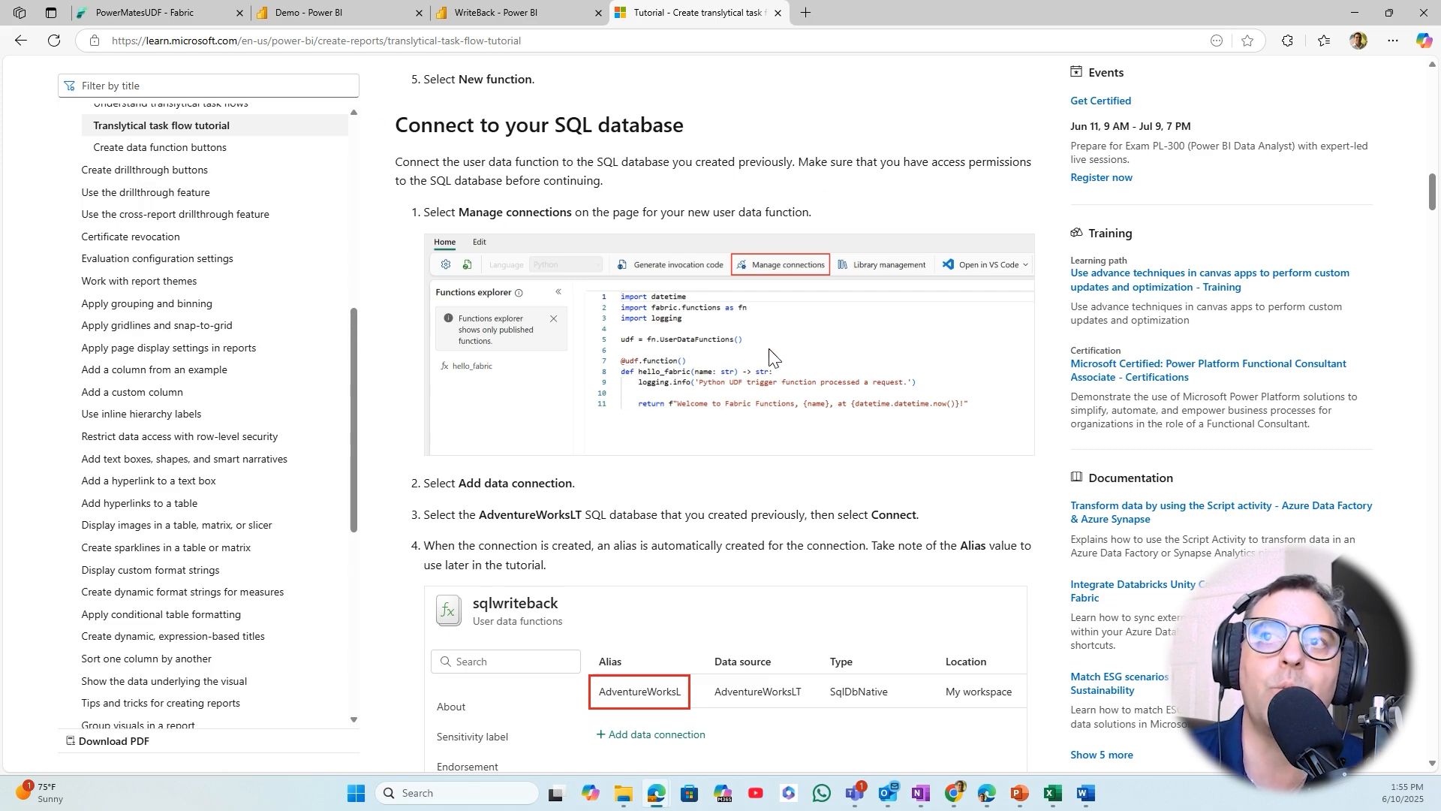
pyautogui.click(143, 17)
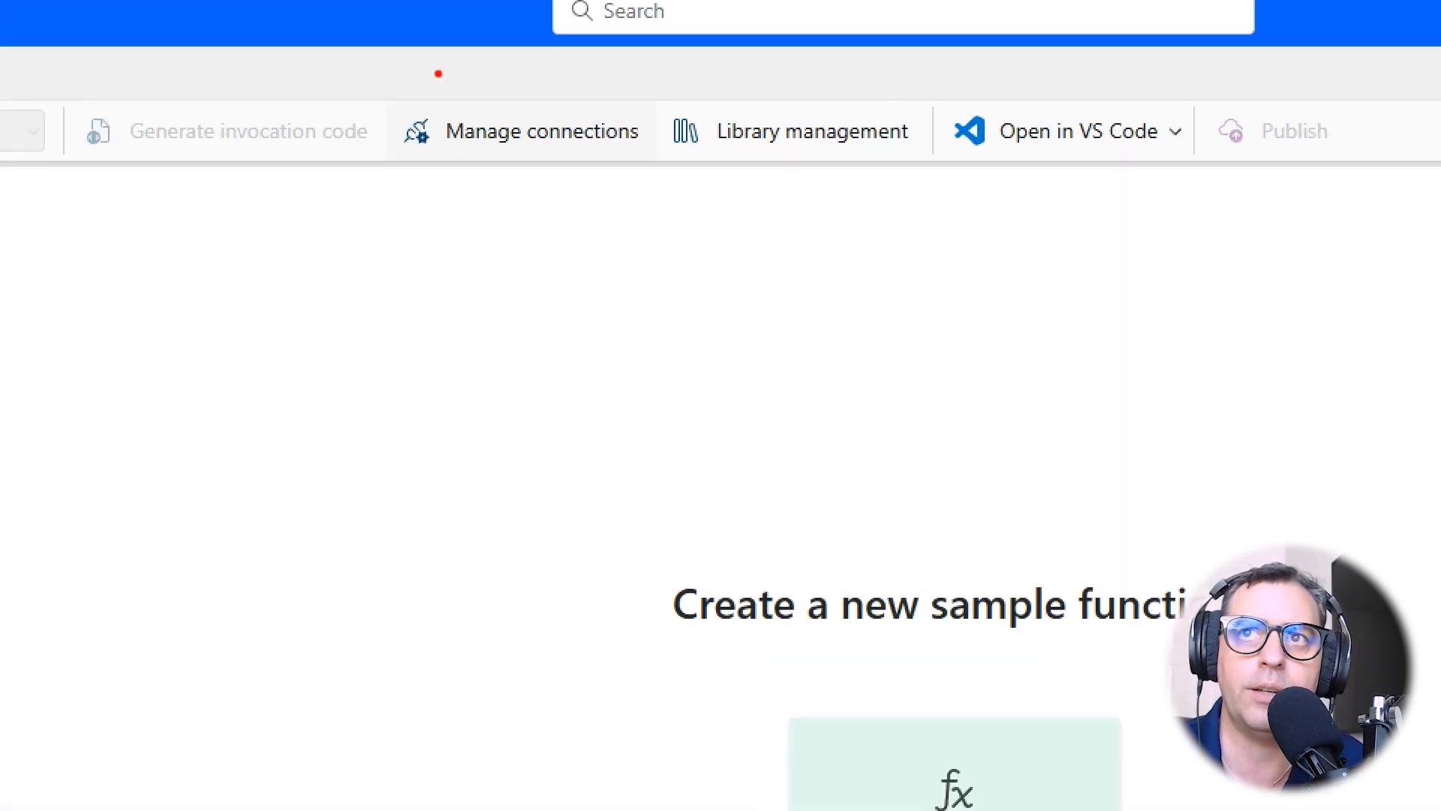
# Add the PowerMatesDB SQL database as a data connection of PowerMatesUDF and close the connection settings
pyautogui.moveTo(368, 82); pyautogui.dragTo(660, 190)
pyautogui.press('Escape')
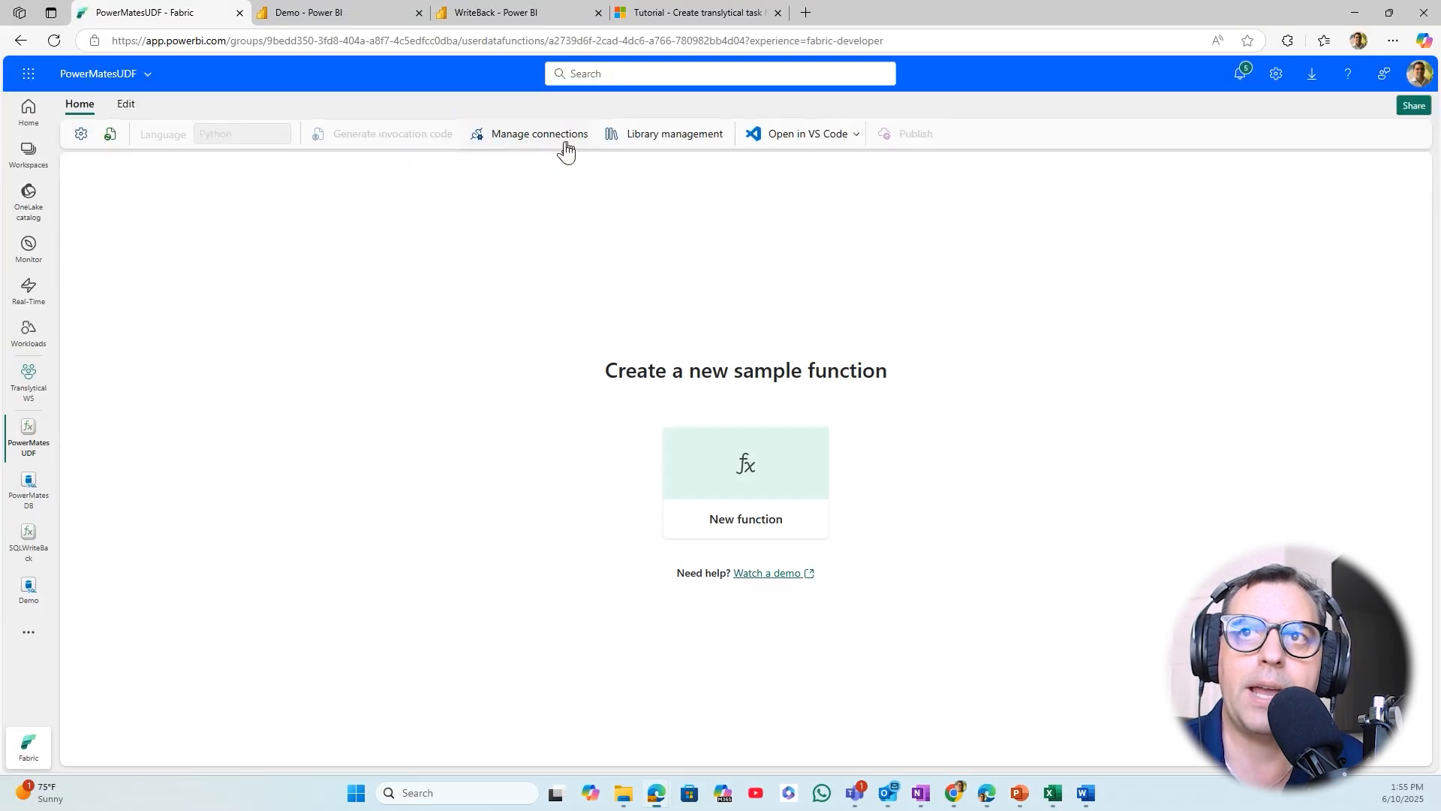
pyautogui.click(561, 141)
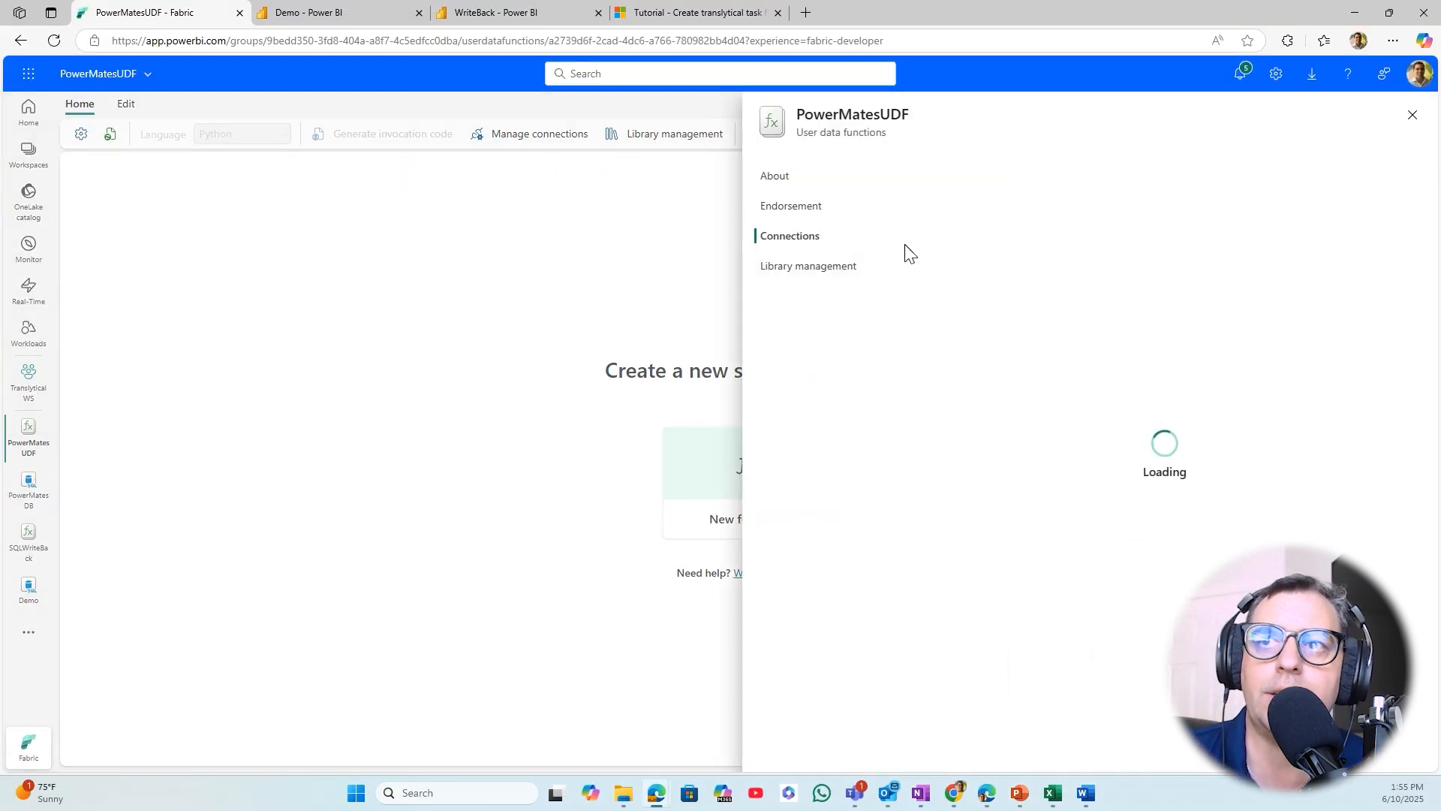
pyautogui.click(980, 230)
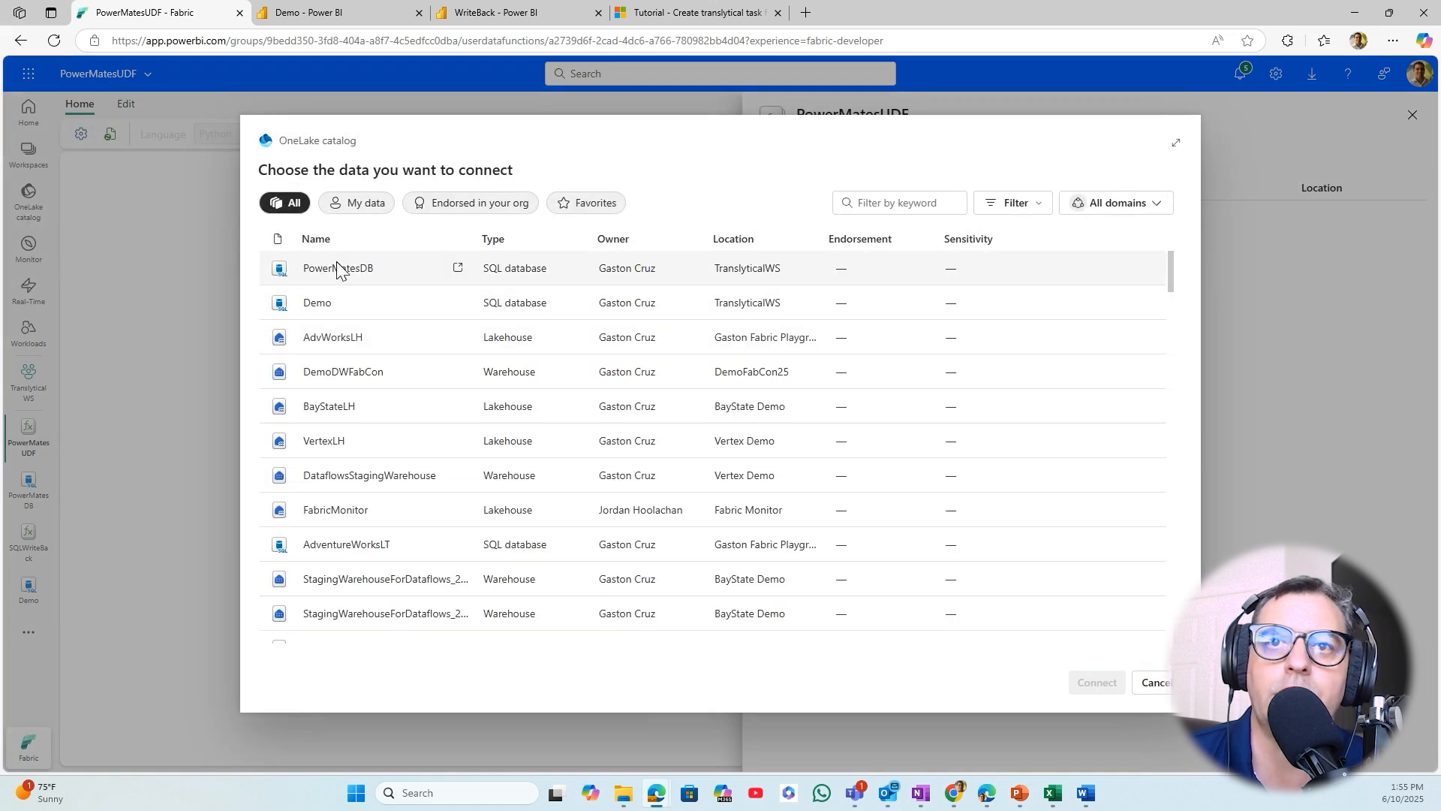
pyautogui.click(338, 268)
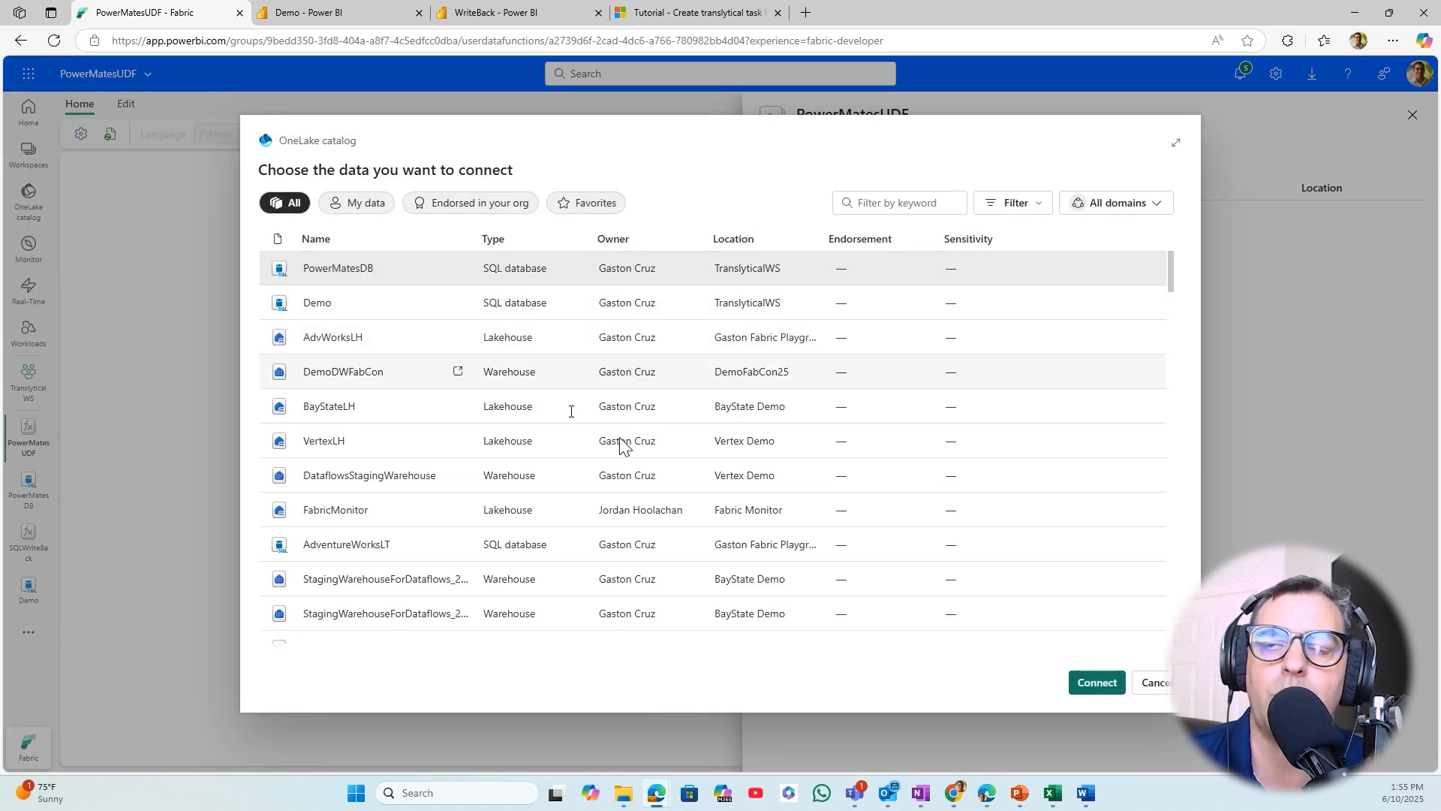
pyautogui.click(1085, 682)
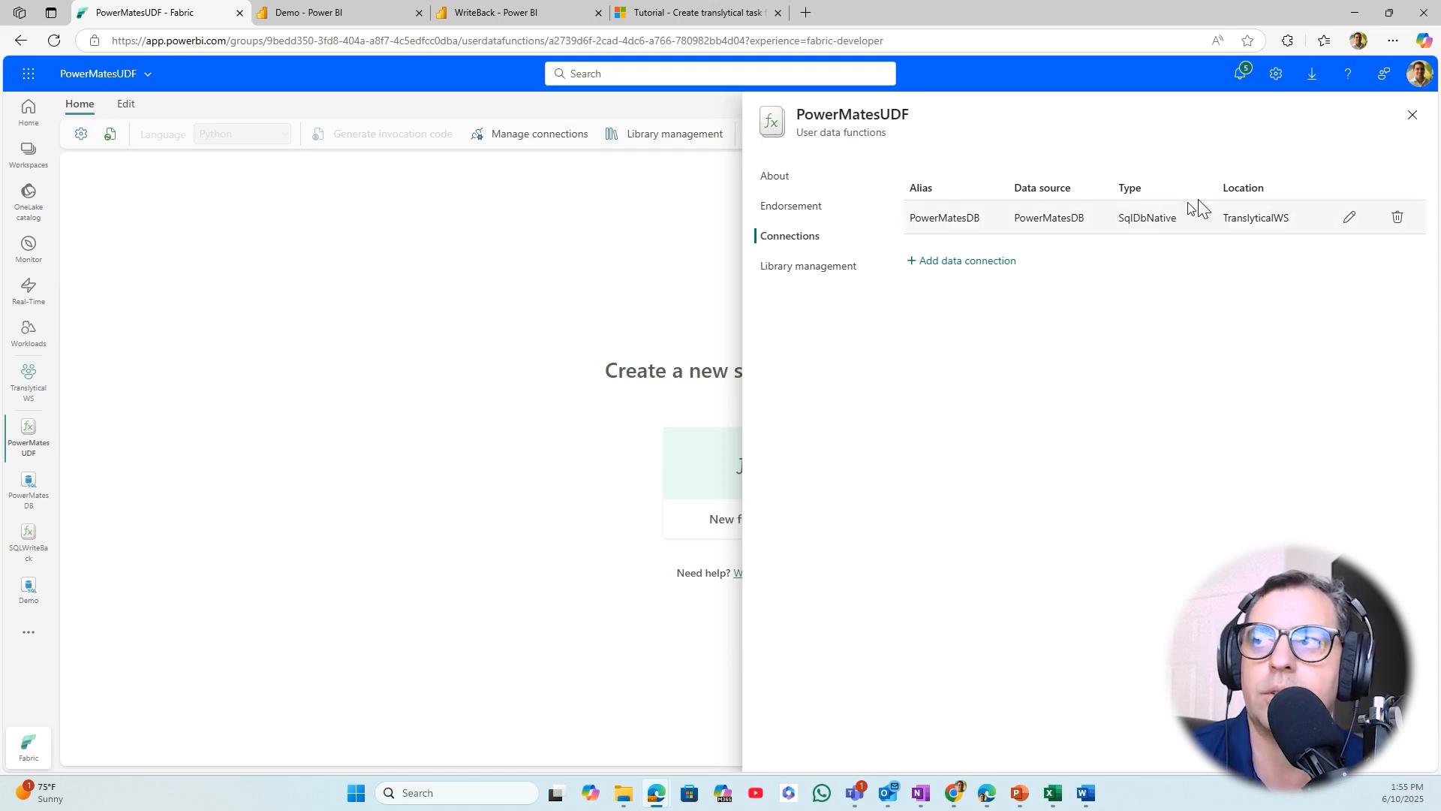
pyautogui.click(1413, 116)
# Copy the sample Python code from the Add function code section of the Microsoft Learn tutorial and look through it
pyautogui.click(698, 12)
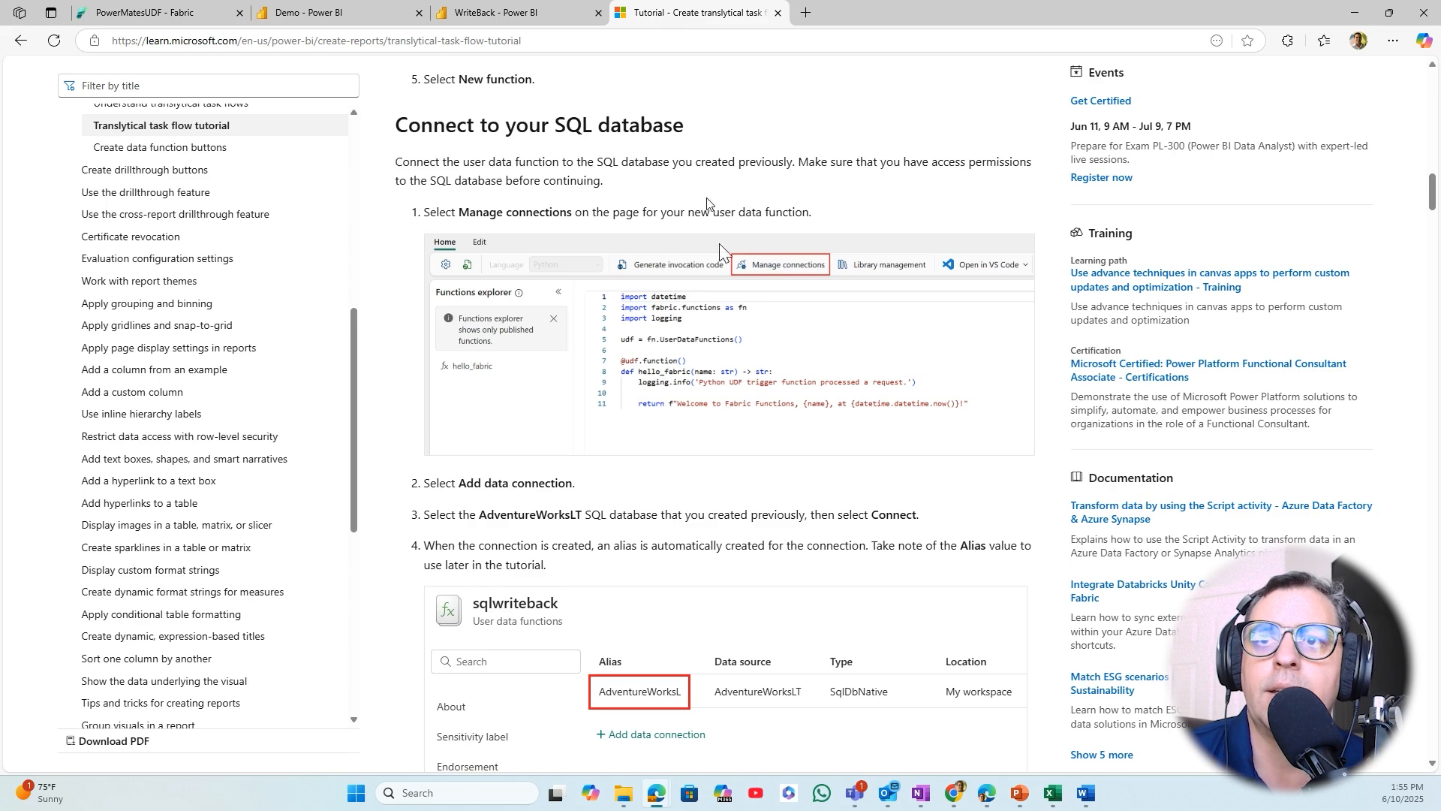
pyautogui.scroll(-2, 736, 570)
pyautogui.scroll(-2, 736, 571)
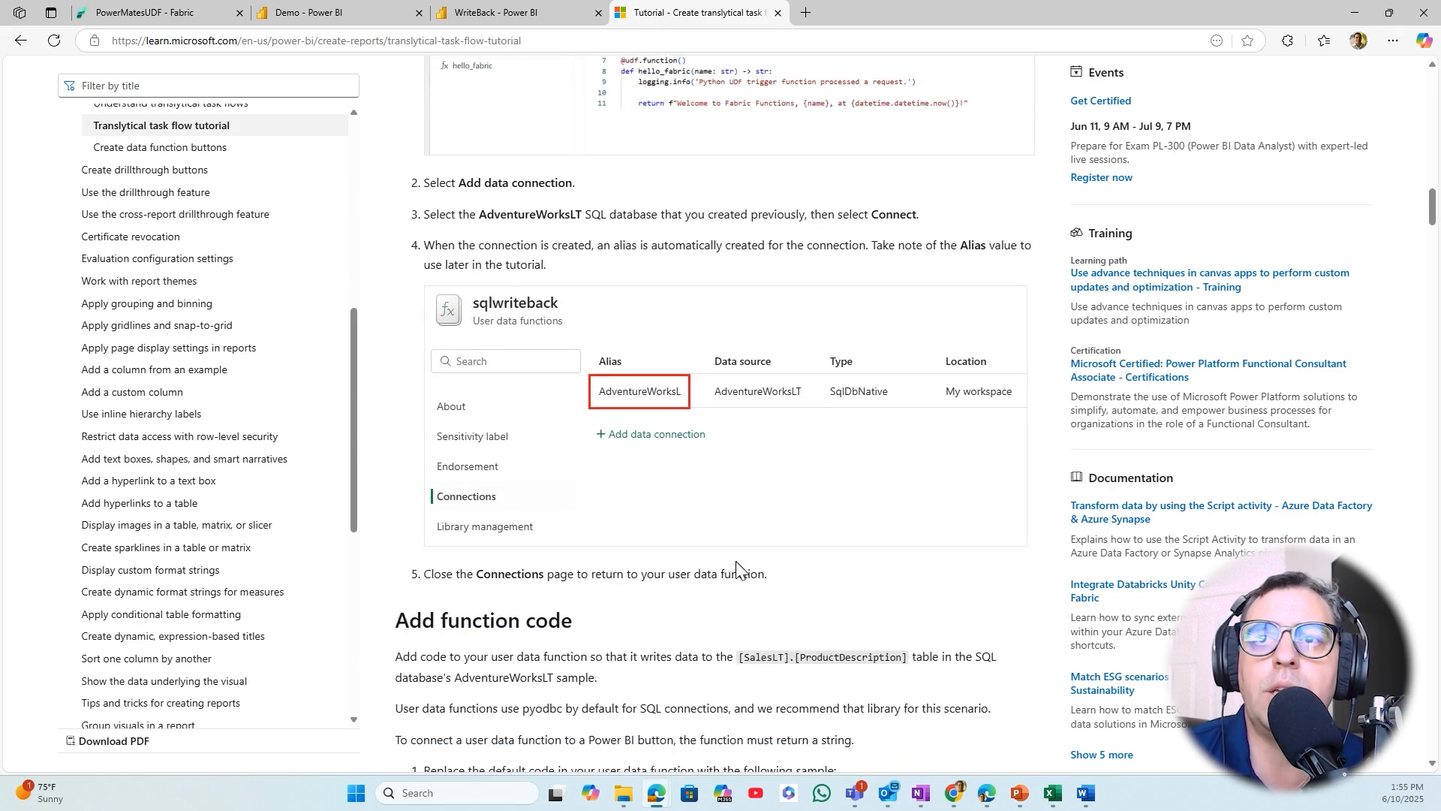
pyautogui.scroll(-5, 691, 476)
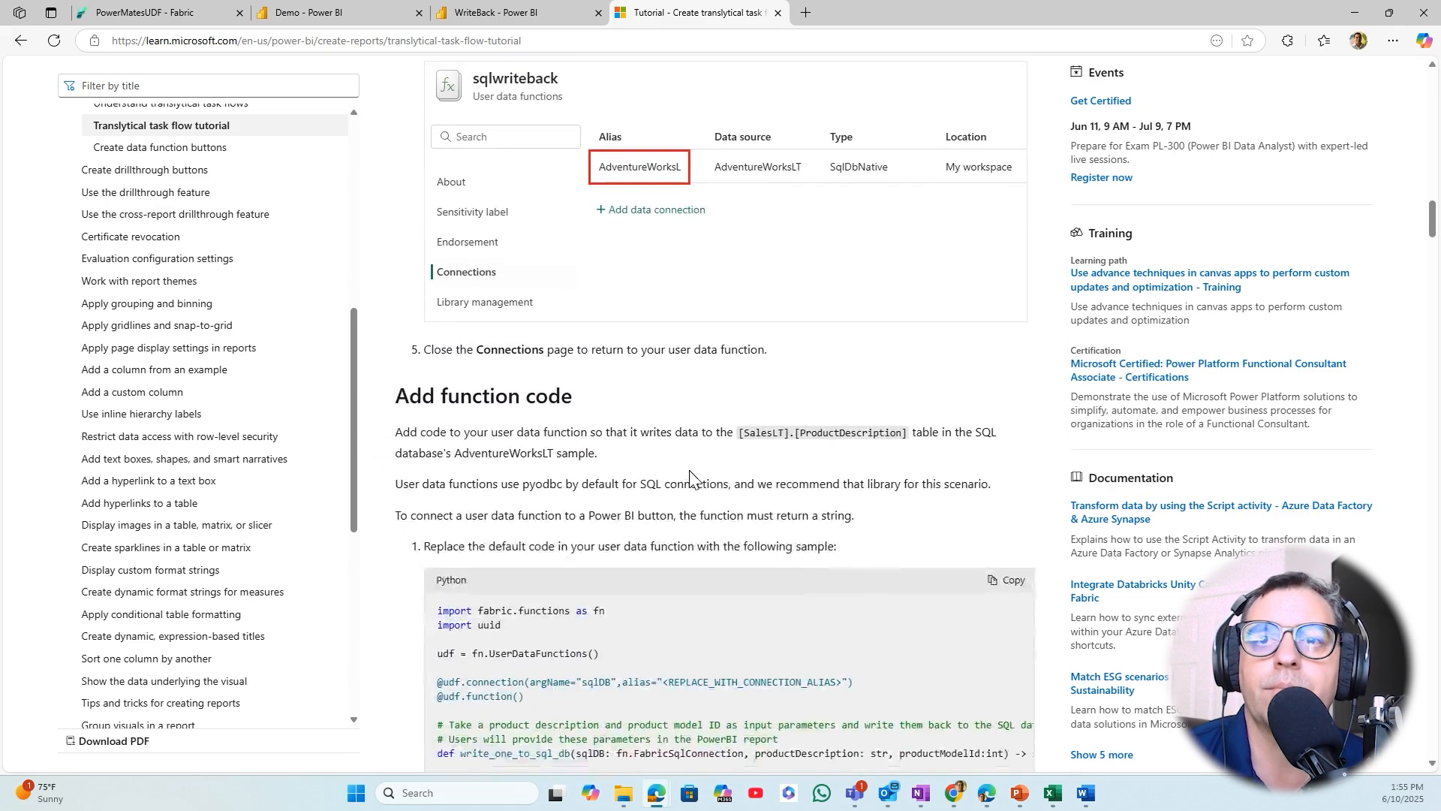
pyautogui.scroll(-2, 689, 470)
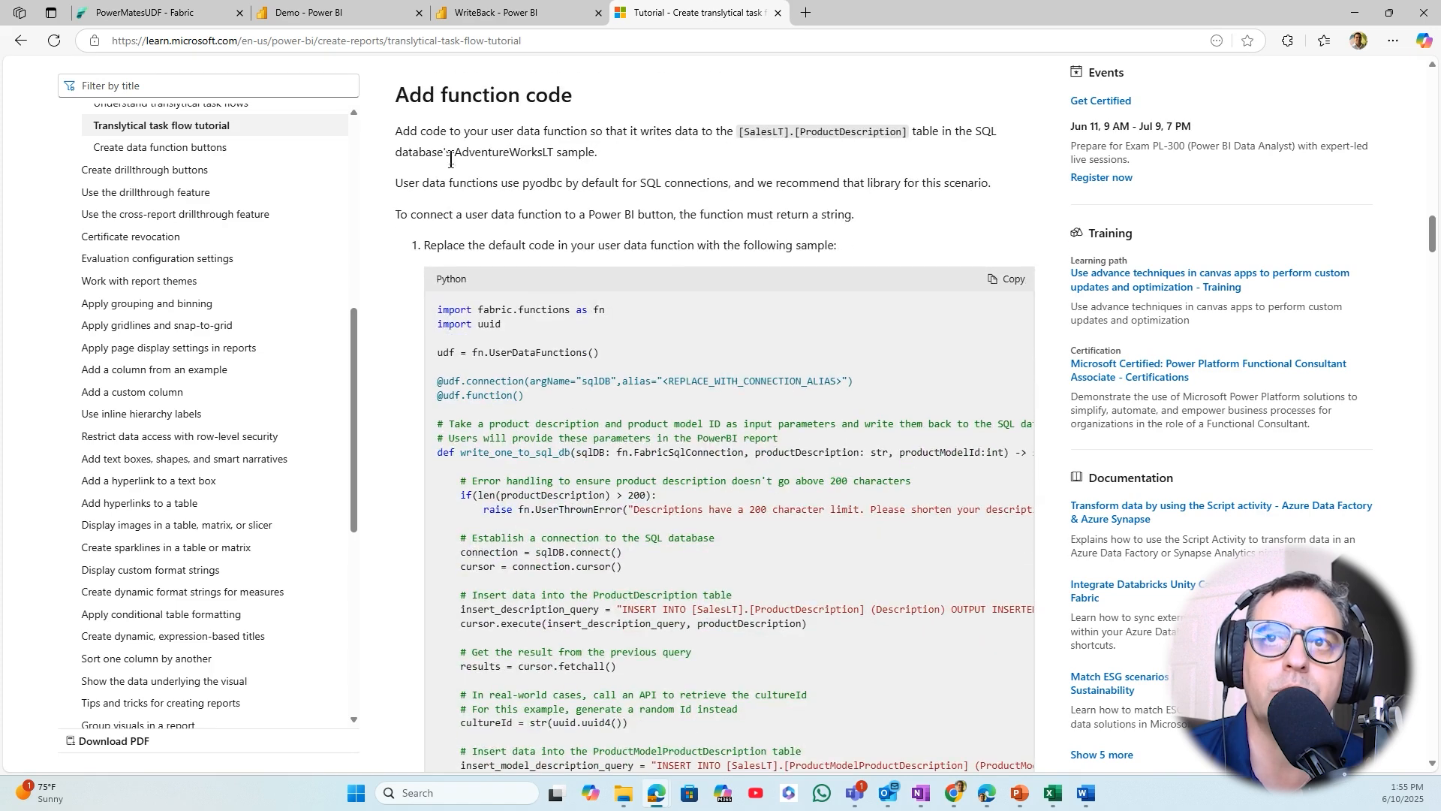
pyautogui.moveTo(398, 93); pyautogui.dragTo(578, 96)
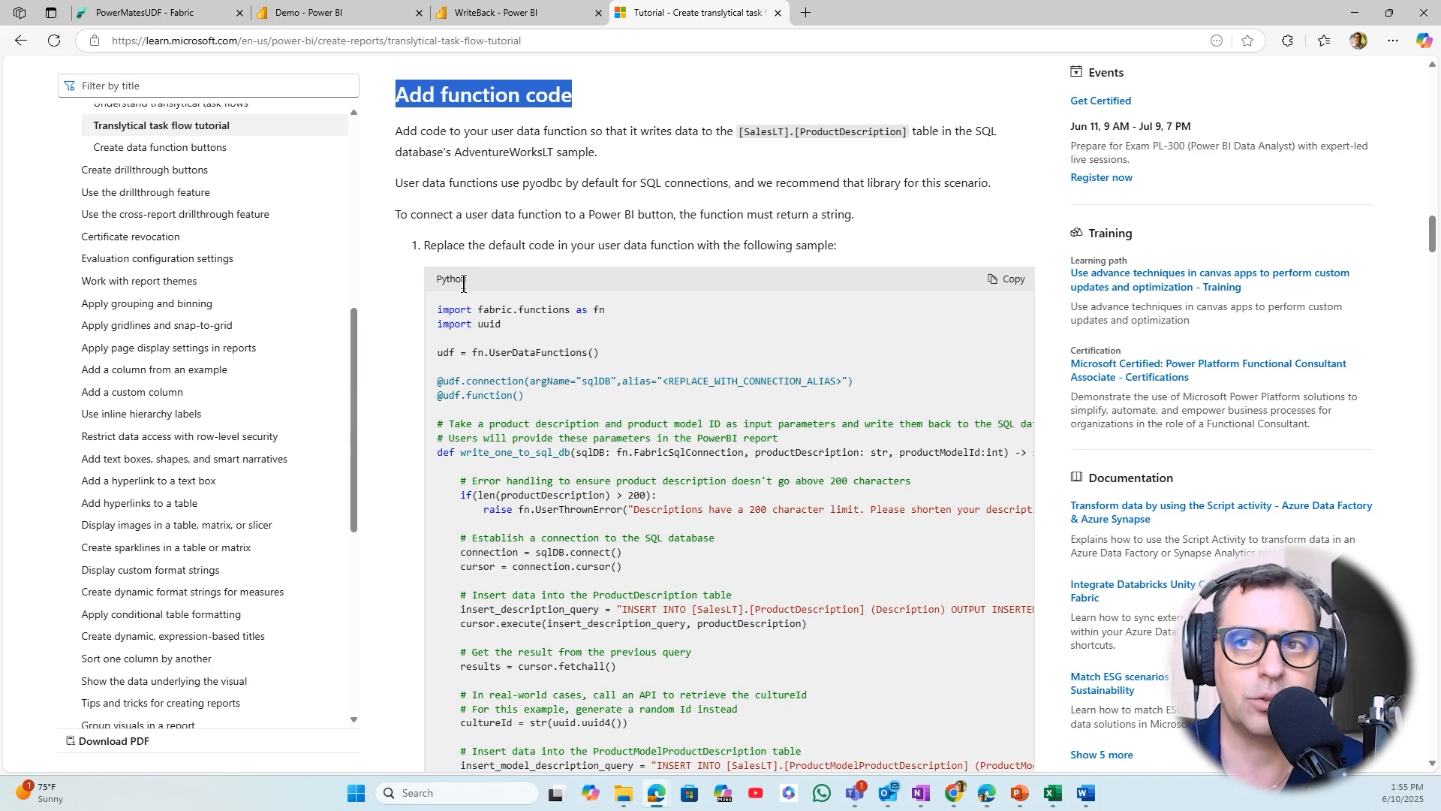
pyautogui.scroll(-1, 638, 337)
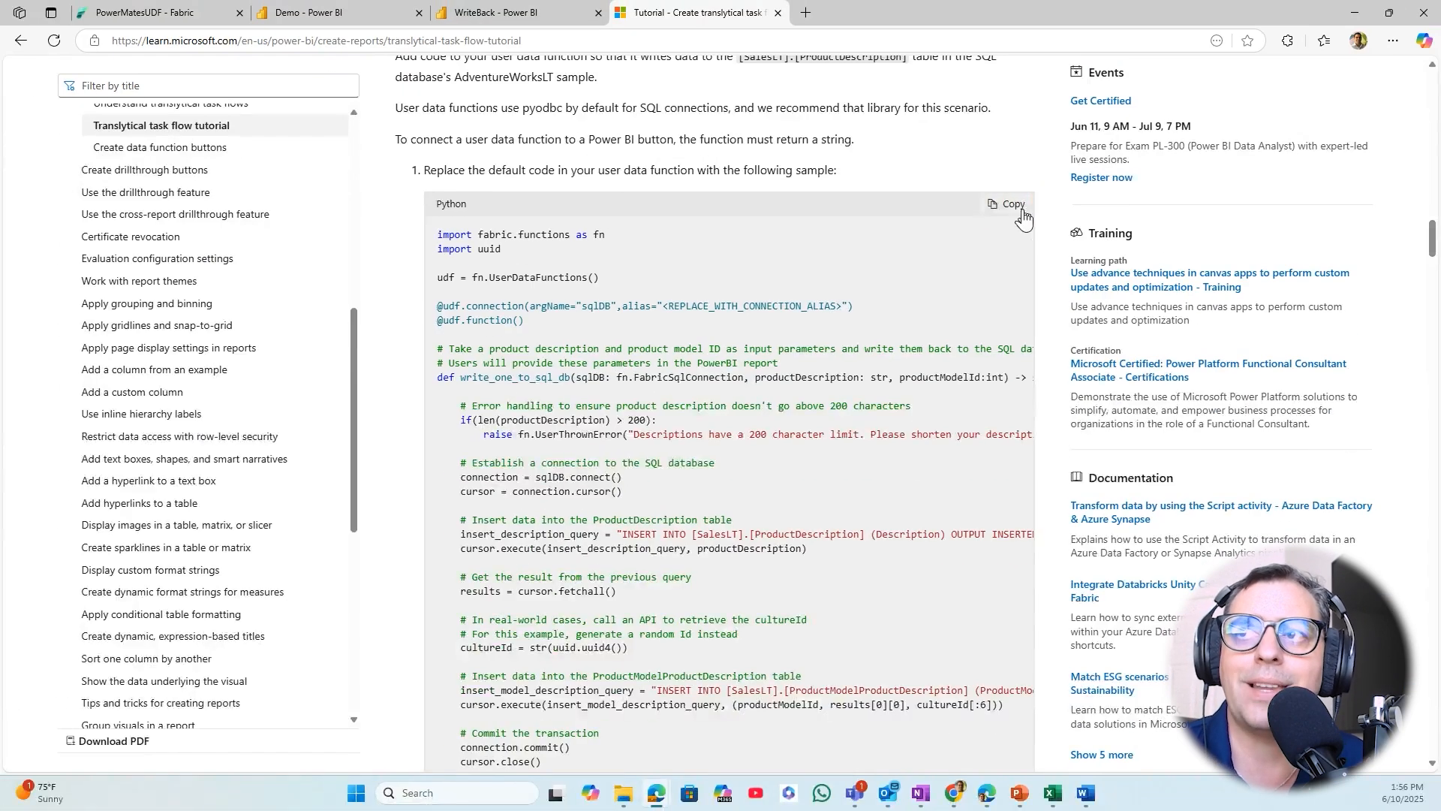
pyautogui.click(1036, 218)
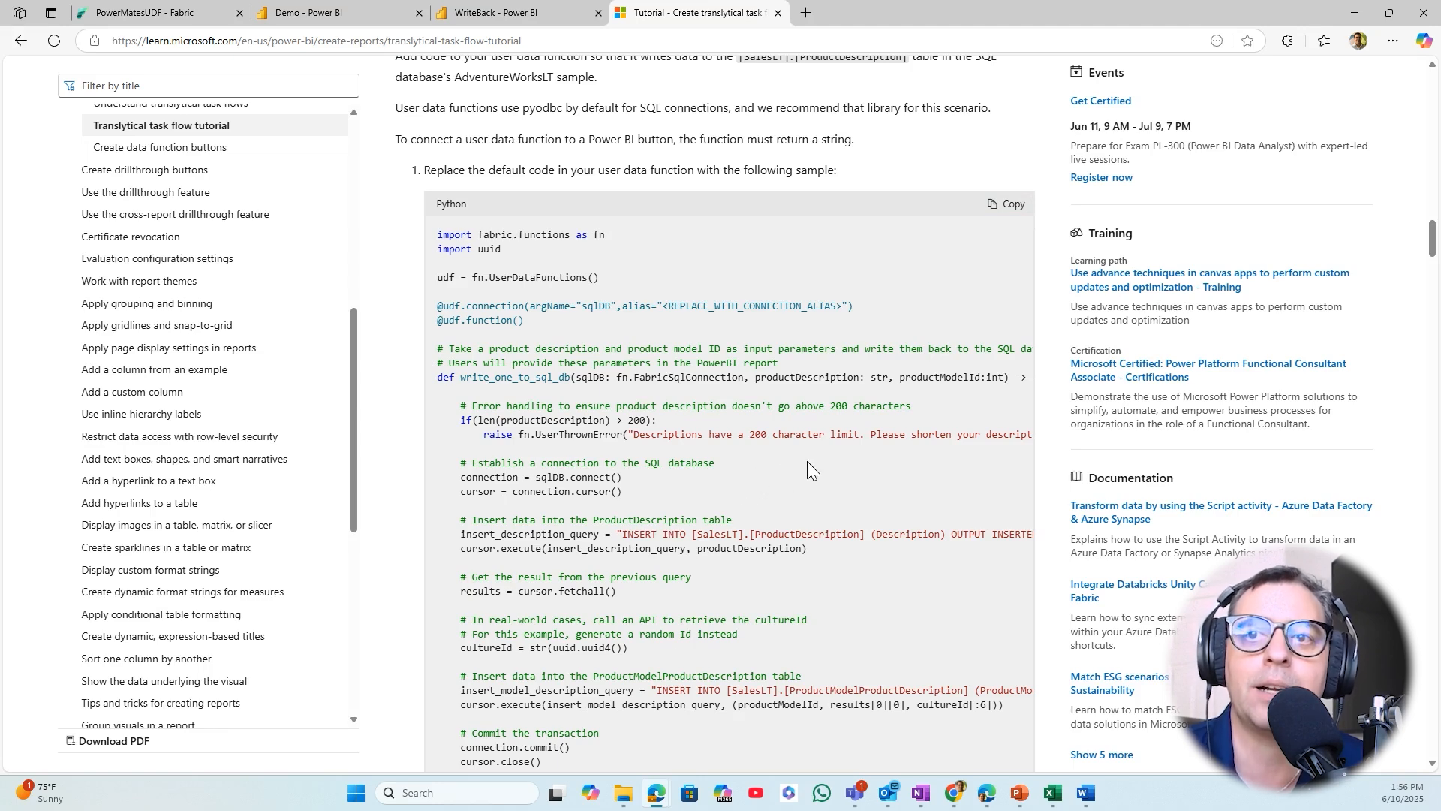
pyautogui.scroll(-1, 808, 459)
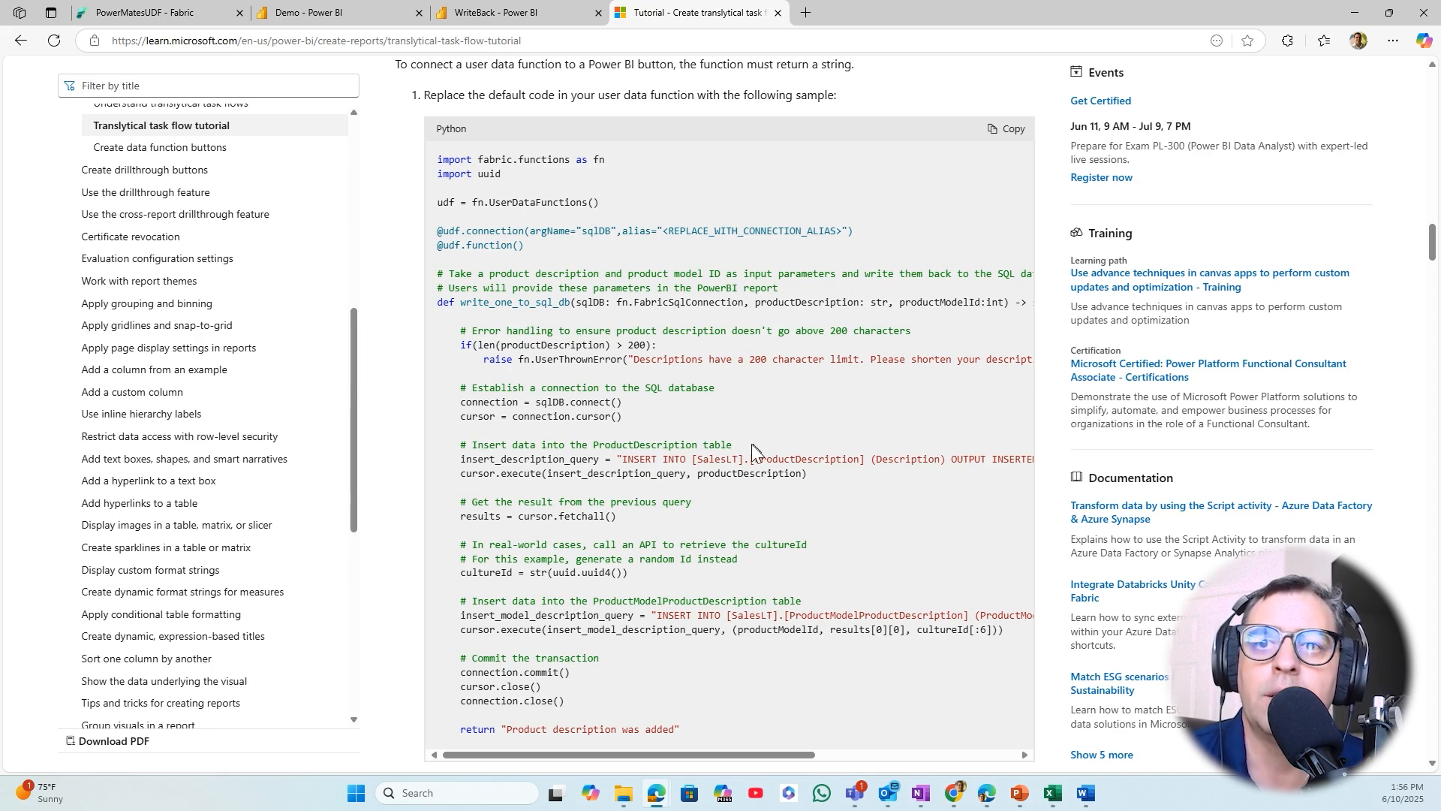
pyautogui.scroll(-1, 572, 569)
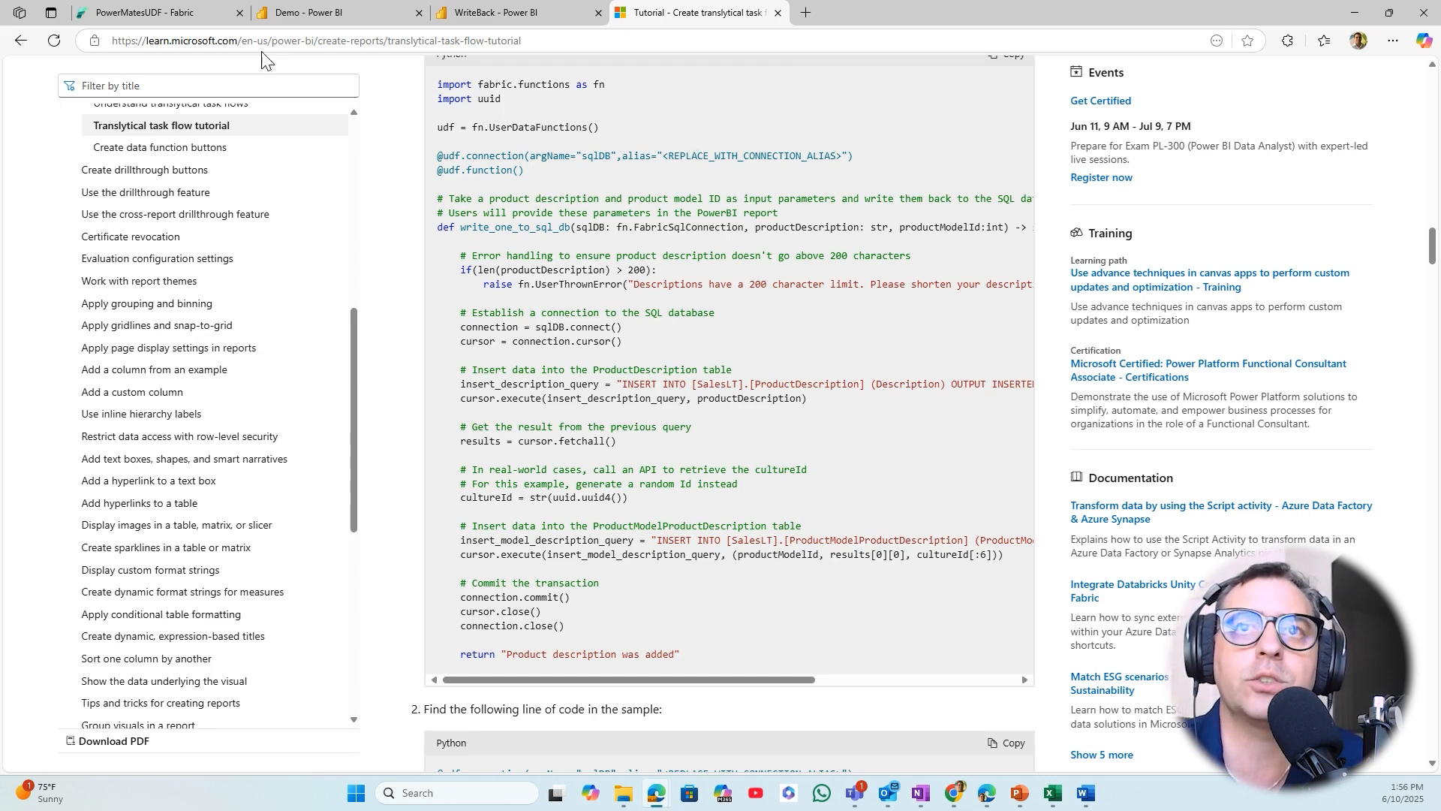
# Create a new function in PowerMatesUDF and replace its default code with the copied tutorial sample
pyautogui.click(173, 16)
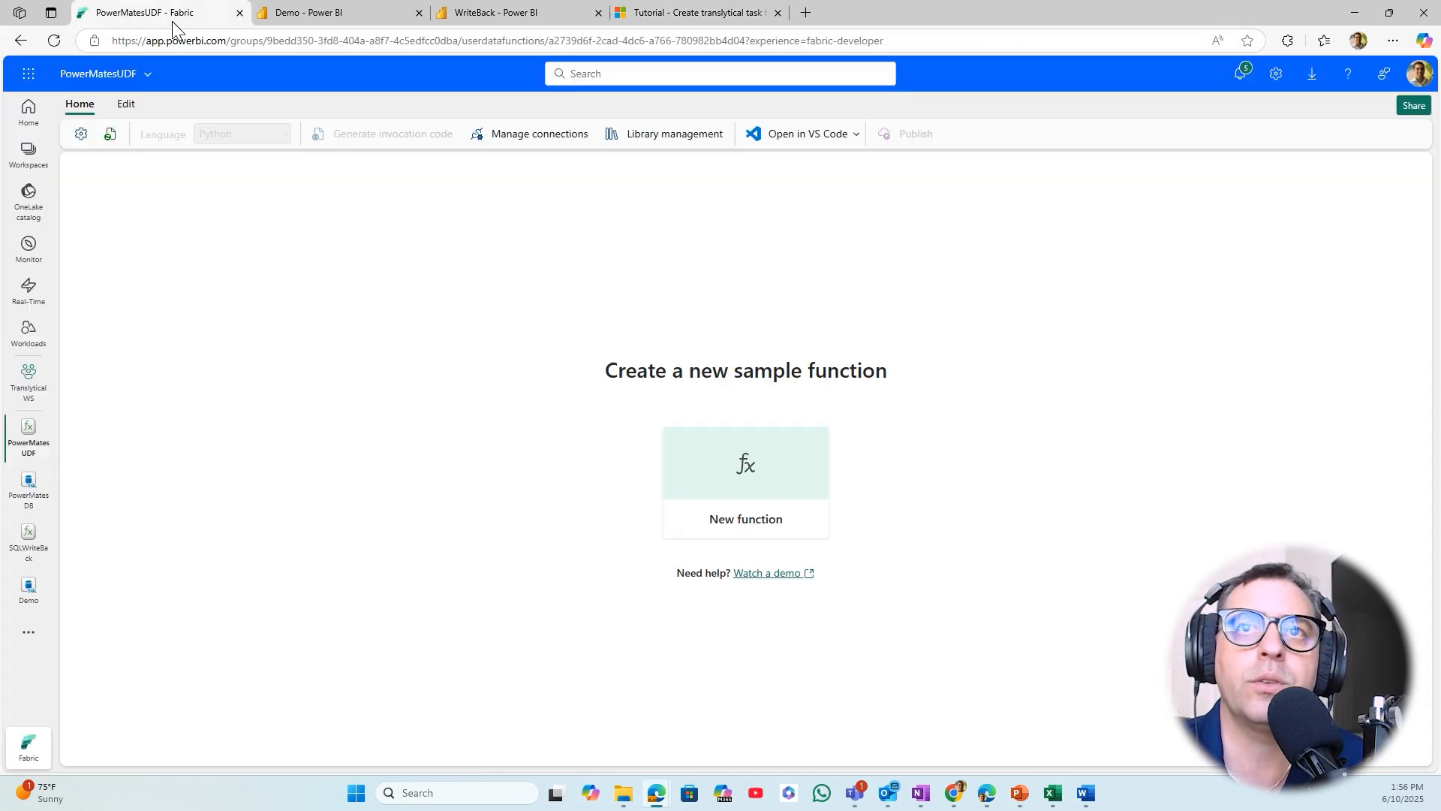
pyautogui.click(760, 504)
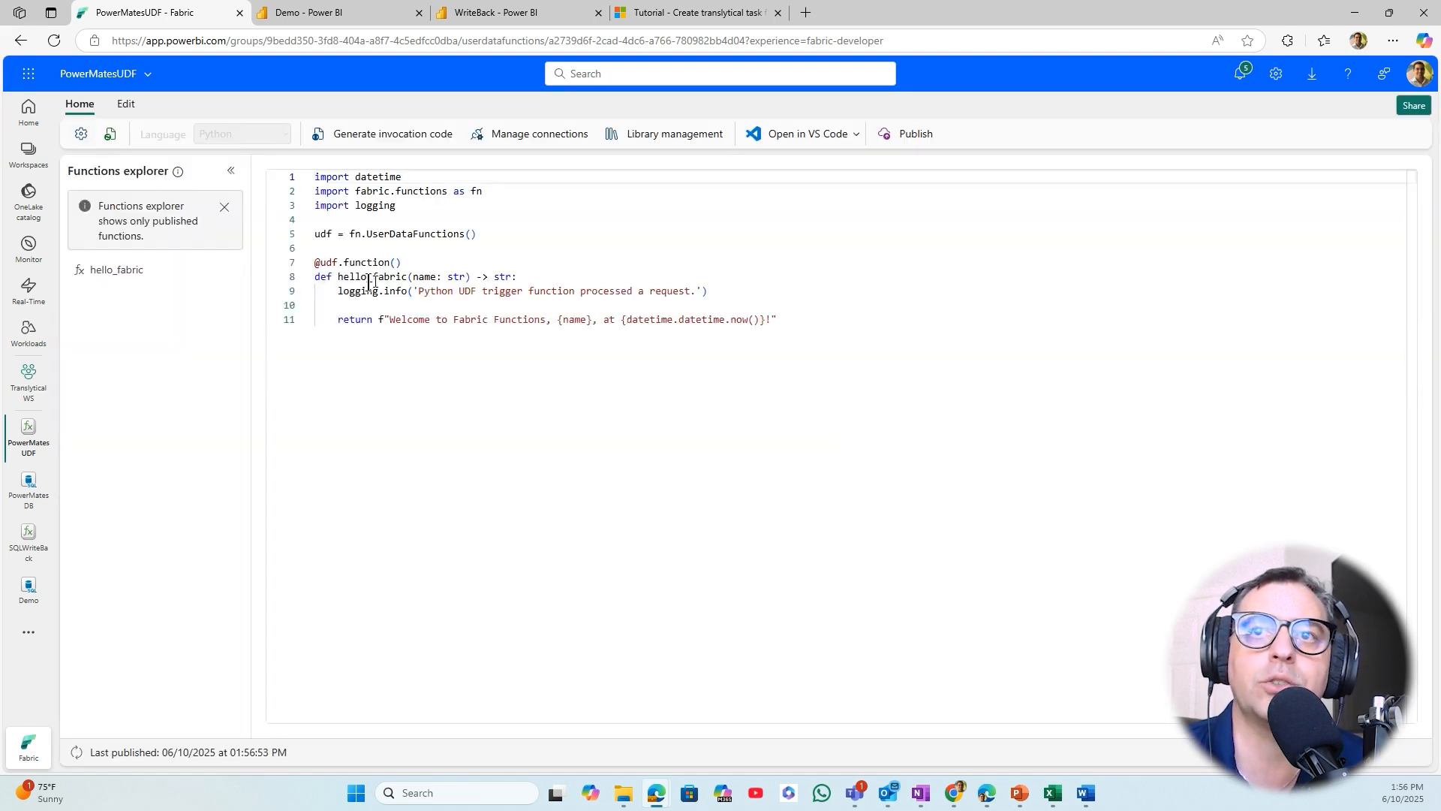
pyautogui.moveTo(798, 322); pyautogui.dragTo(284, 181)
pyautogui.press('Delete')
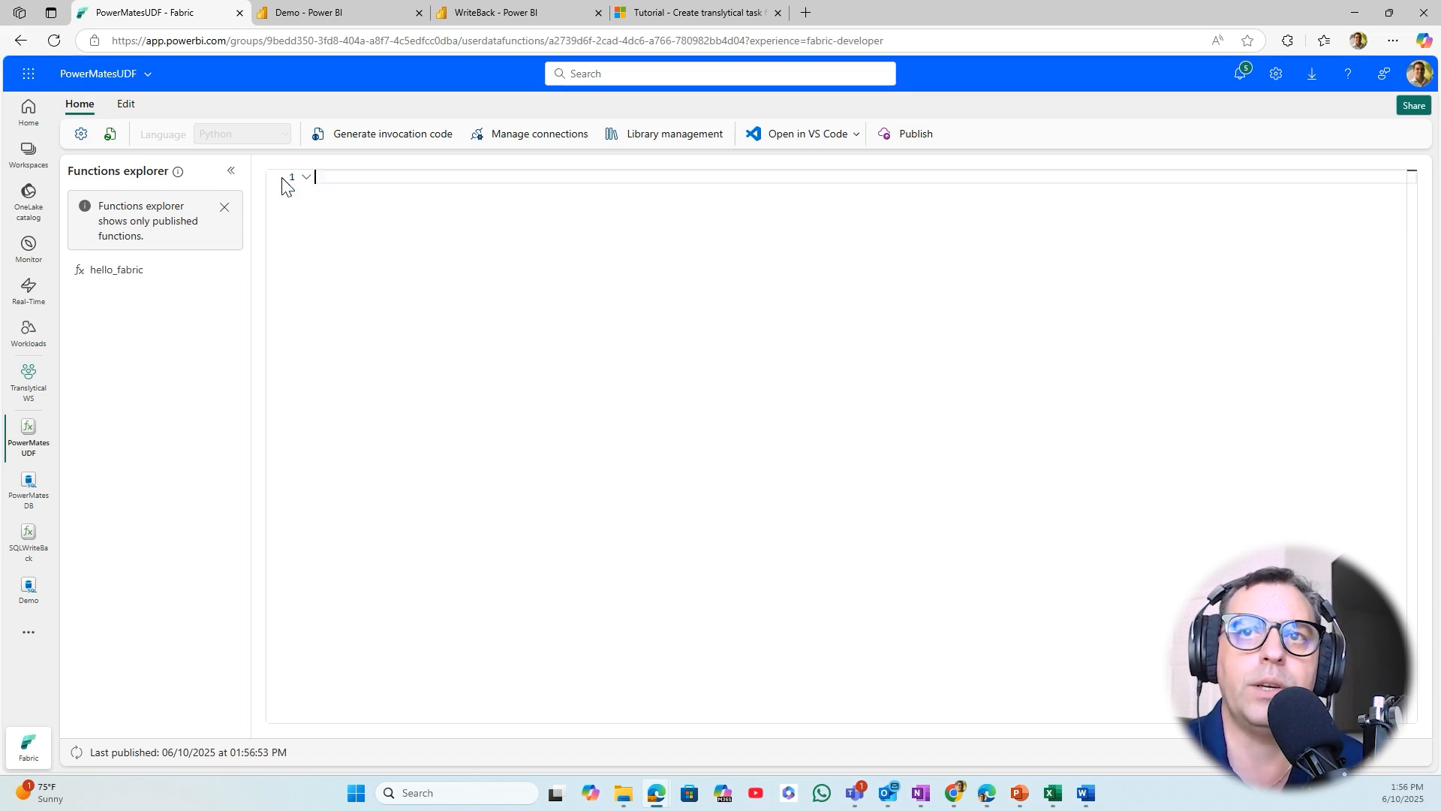
pyautogui.hotkey('ctrl', 'v')
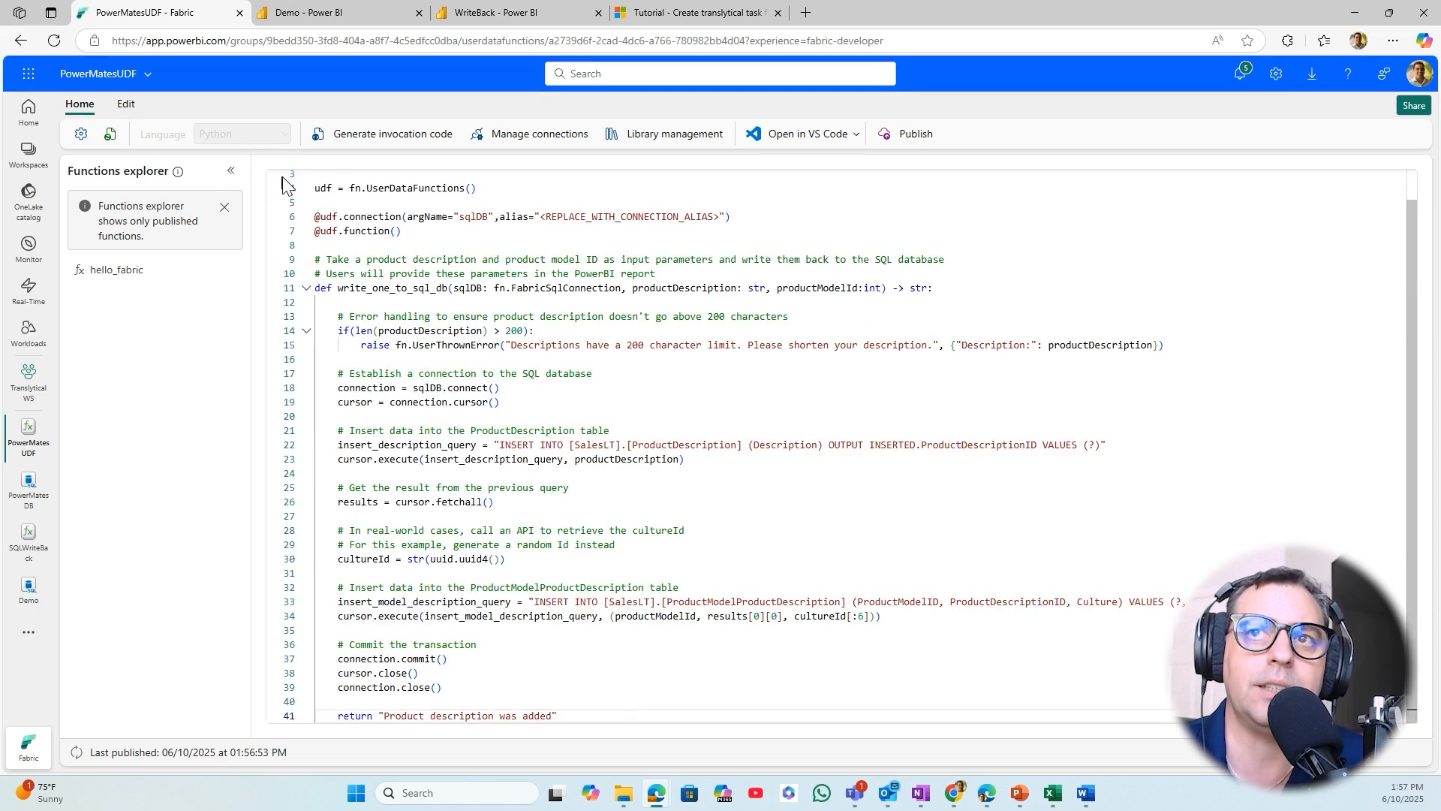
pyautogui.scroll(1, 695, 317)
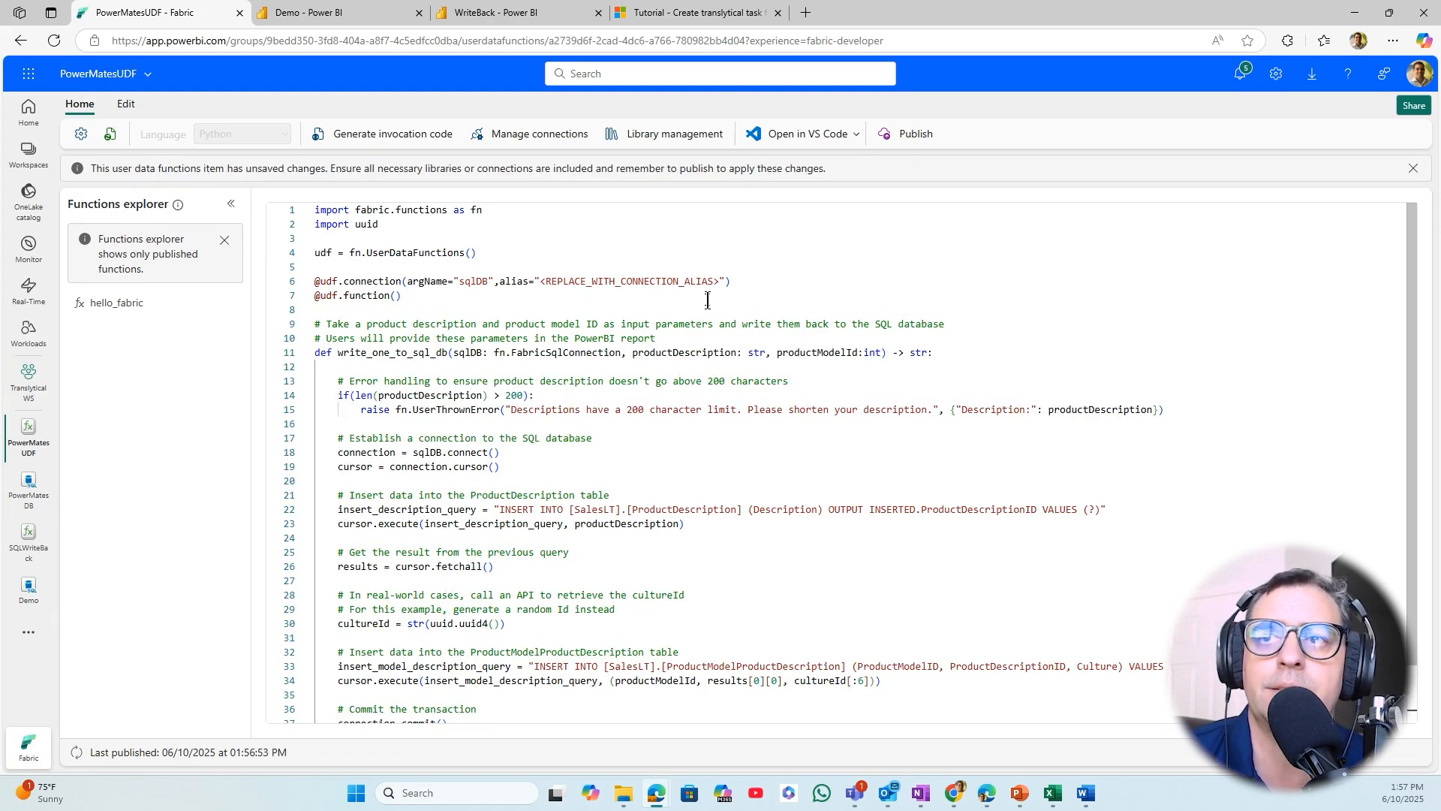
pyautogui.click(723, 282)
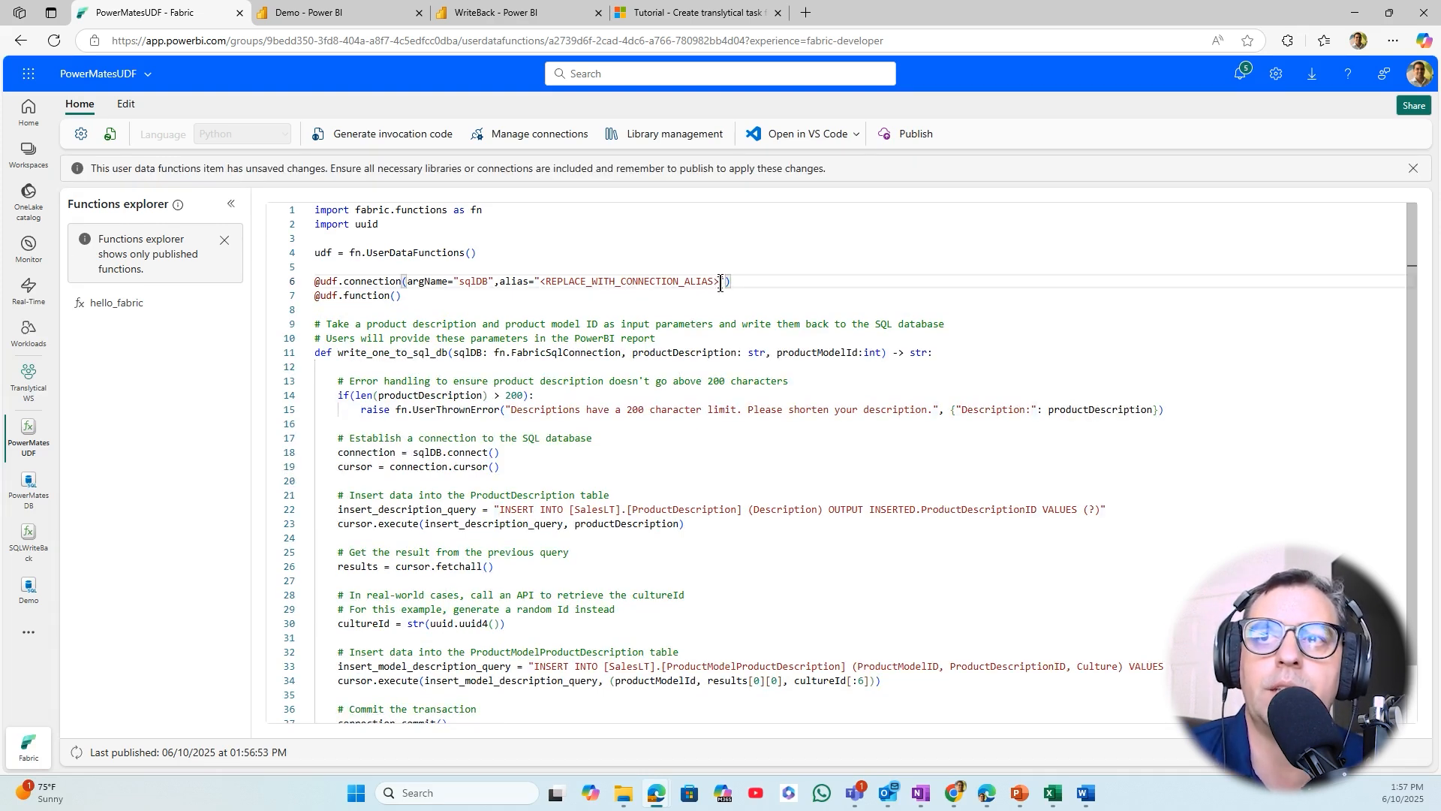
pyautogui.moveTo(719, 283); pyautogui.dragTo(542, 279)
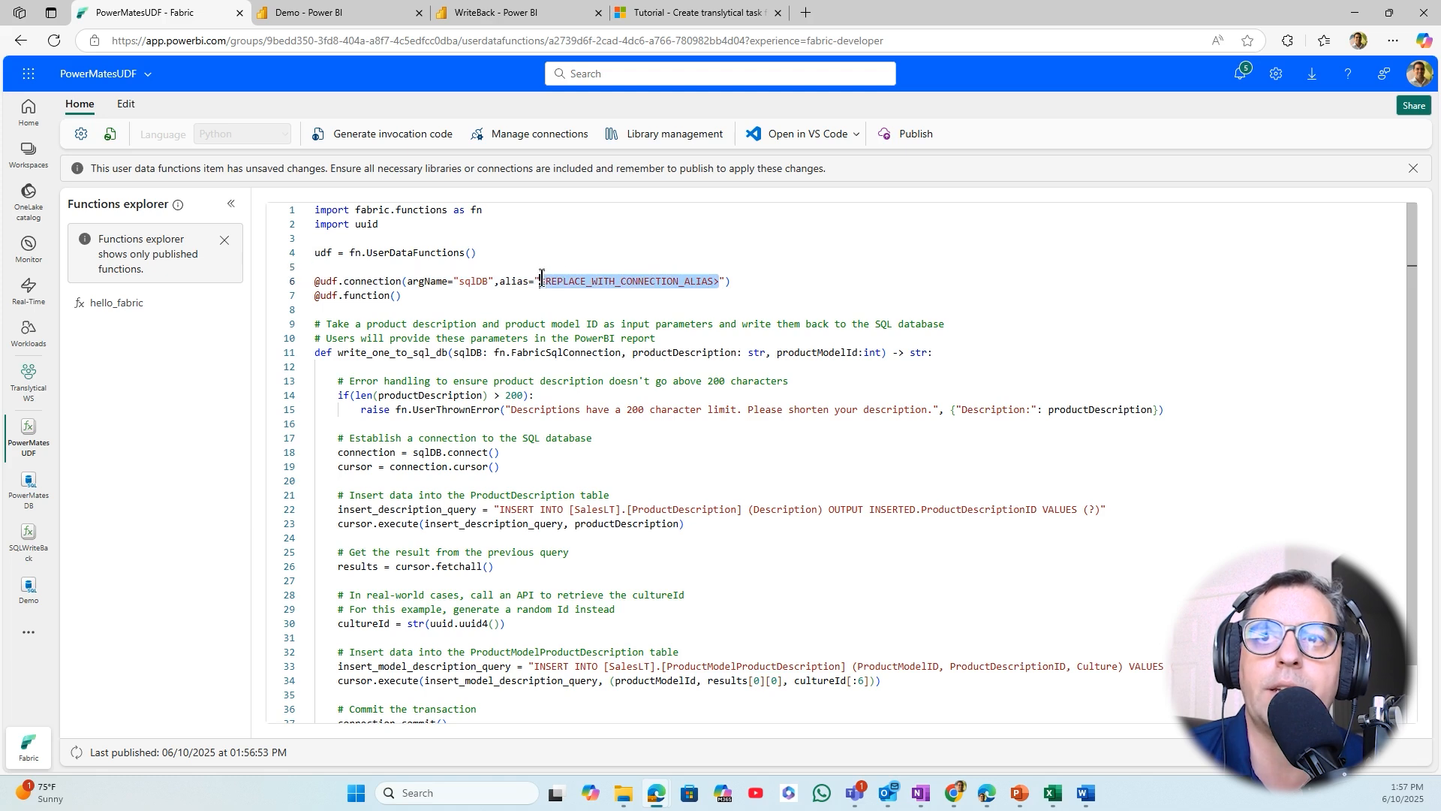
pyautogui.write('PowerMates')
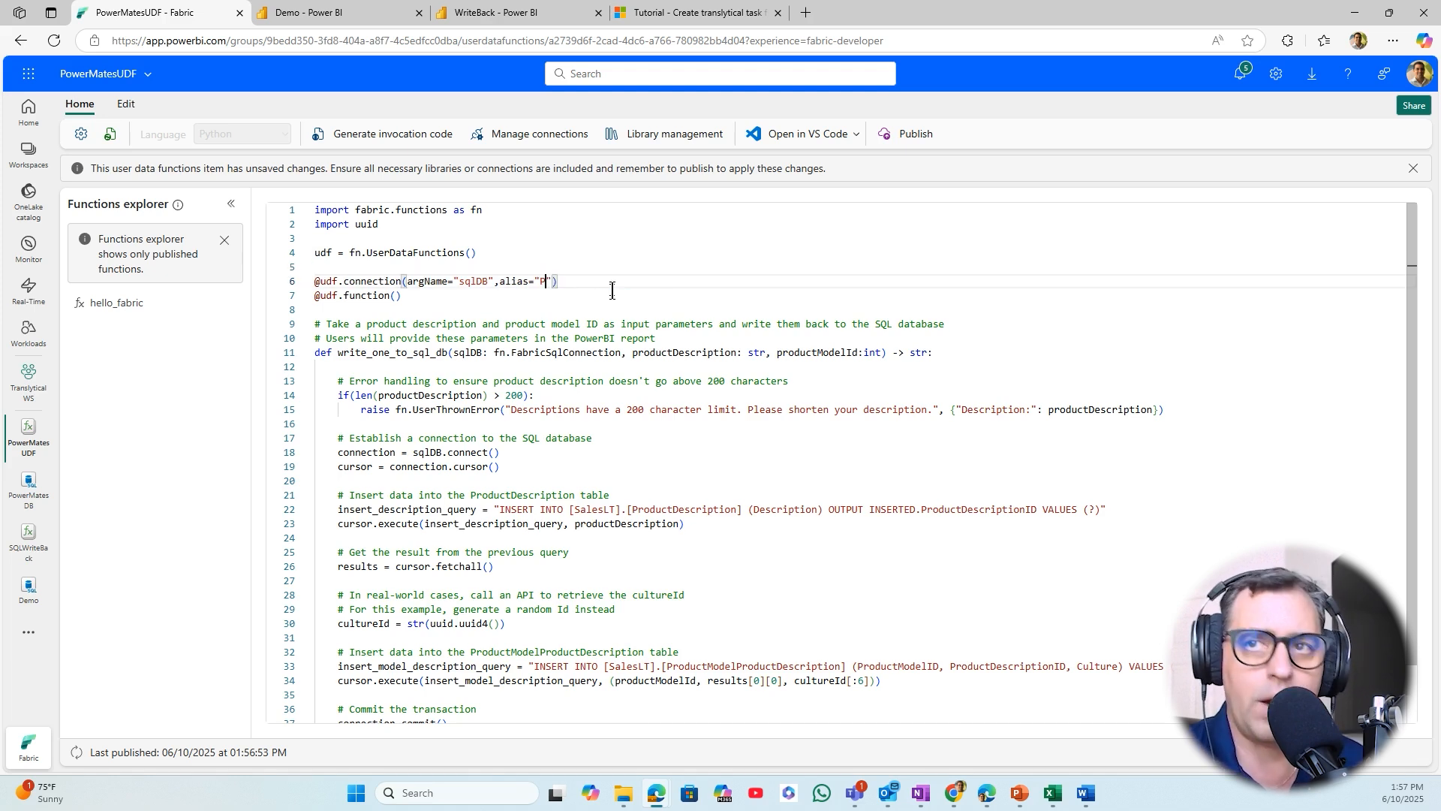
pyautogui.write('DB')
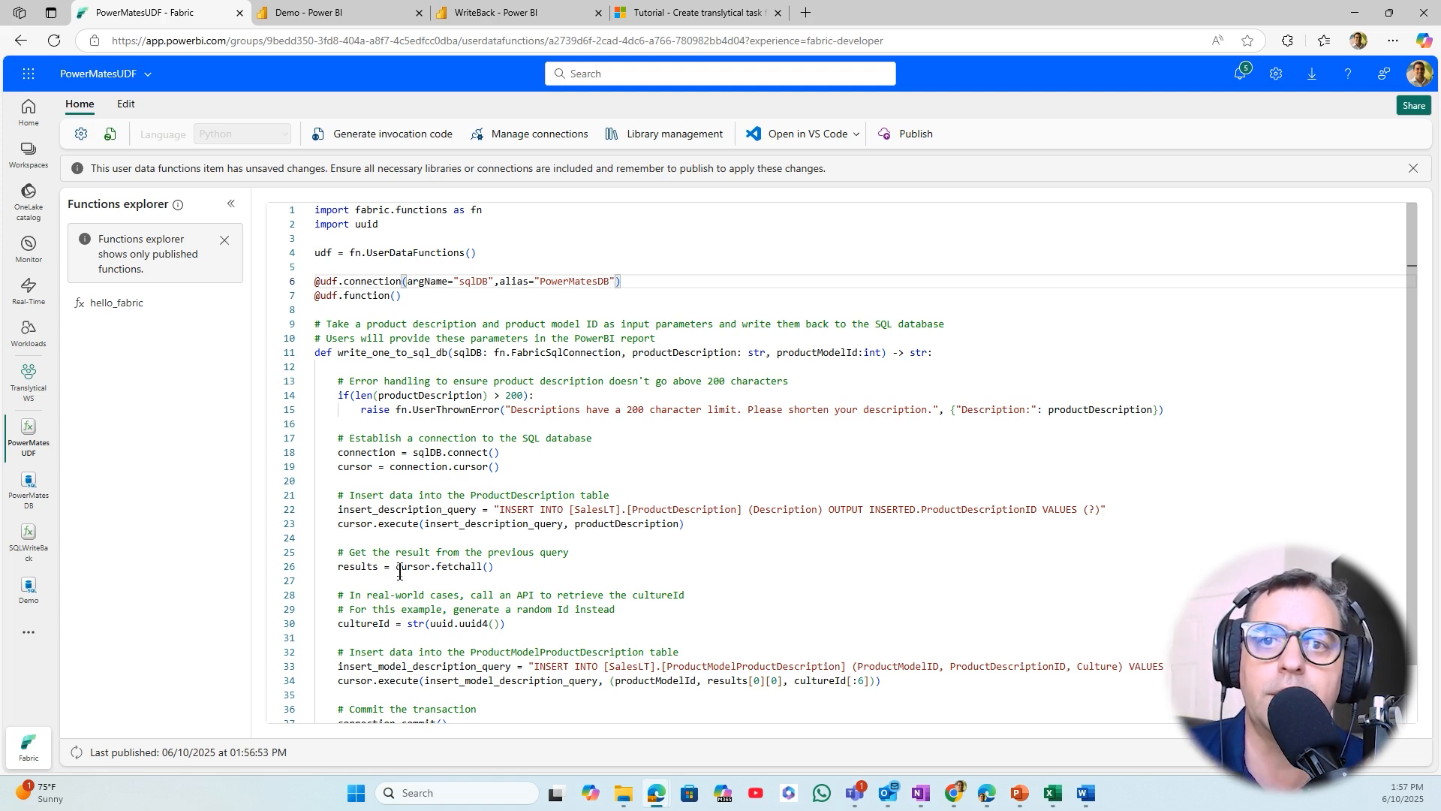
pyautogui.scroll(-2, 417, 619)
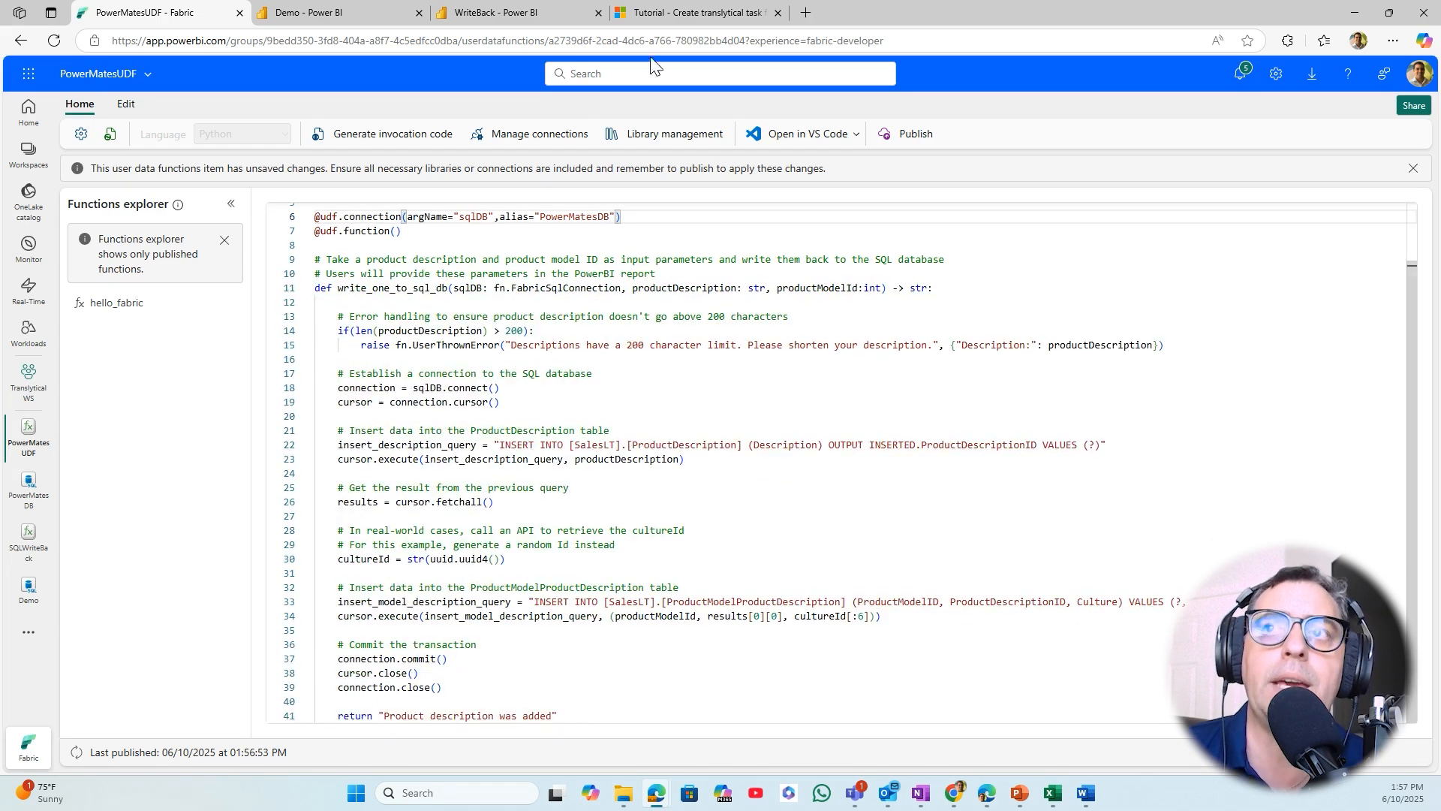
# Read the tutorial's instructions on replacing the alias, testing the sample code and granting user permissions, and return to PowerMatesUDF
pyautogui.click(663, 14)
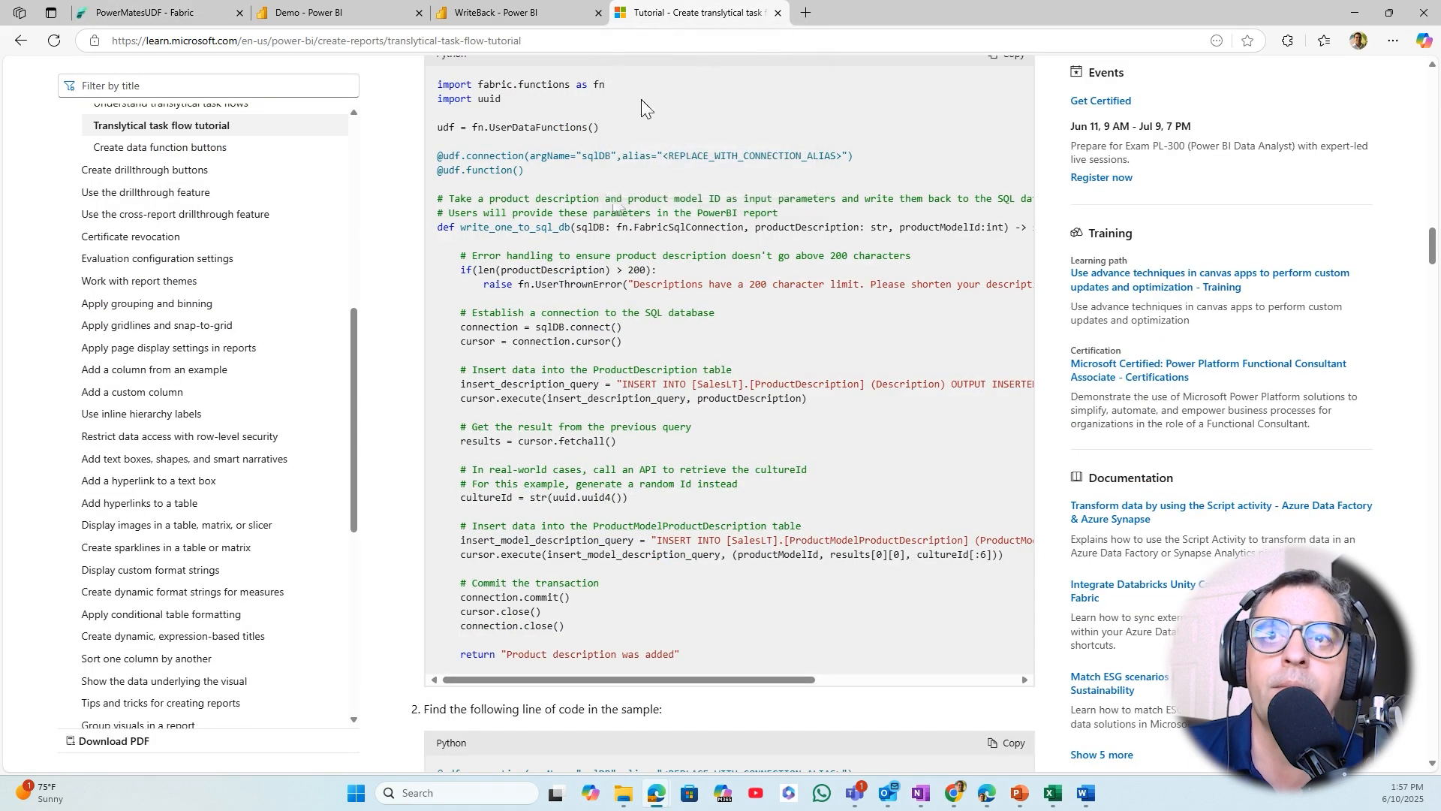
pyautogui.scroll(-3, 389, 435)
pyautogui.scroll(-3, 390, 436)
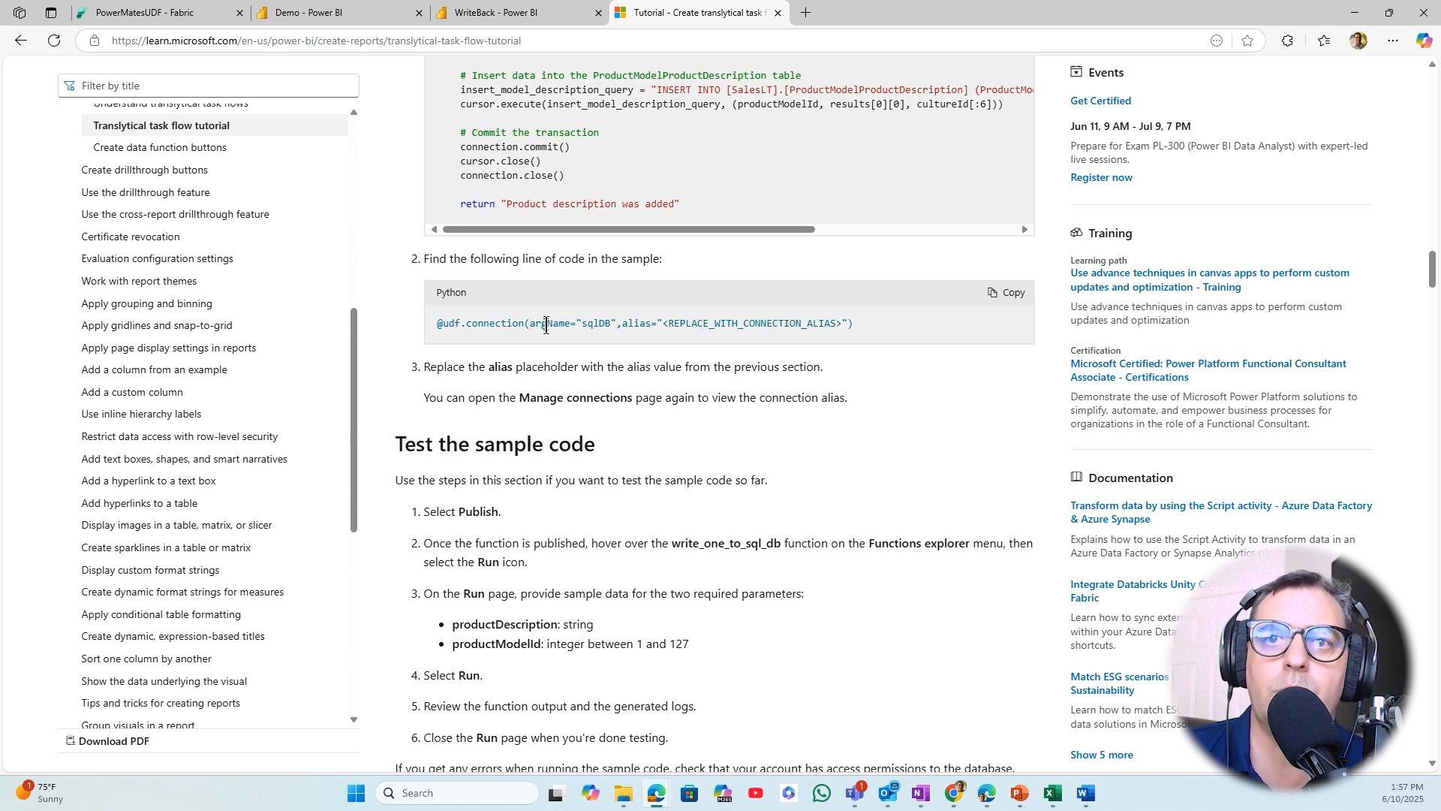
pyautogui.scroll(-3, 525, 473)
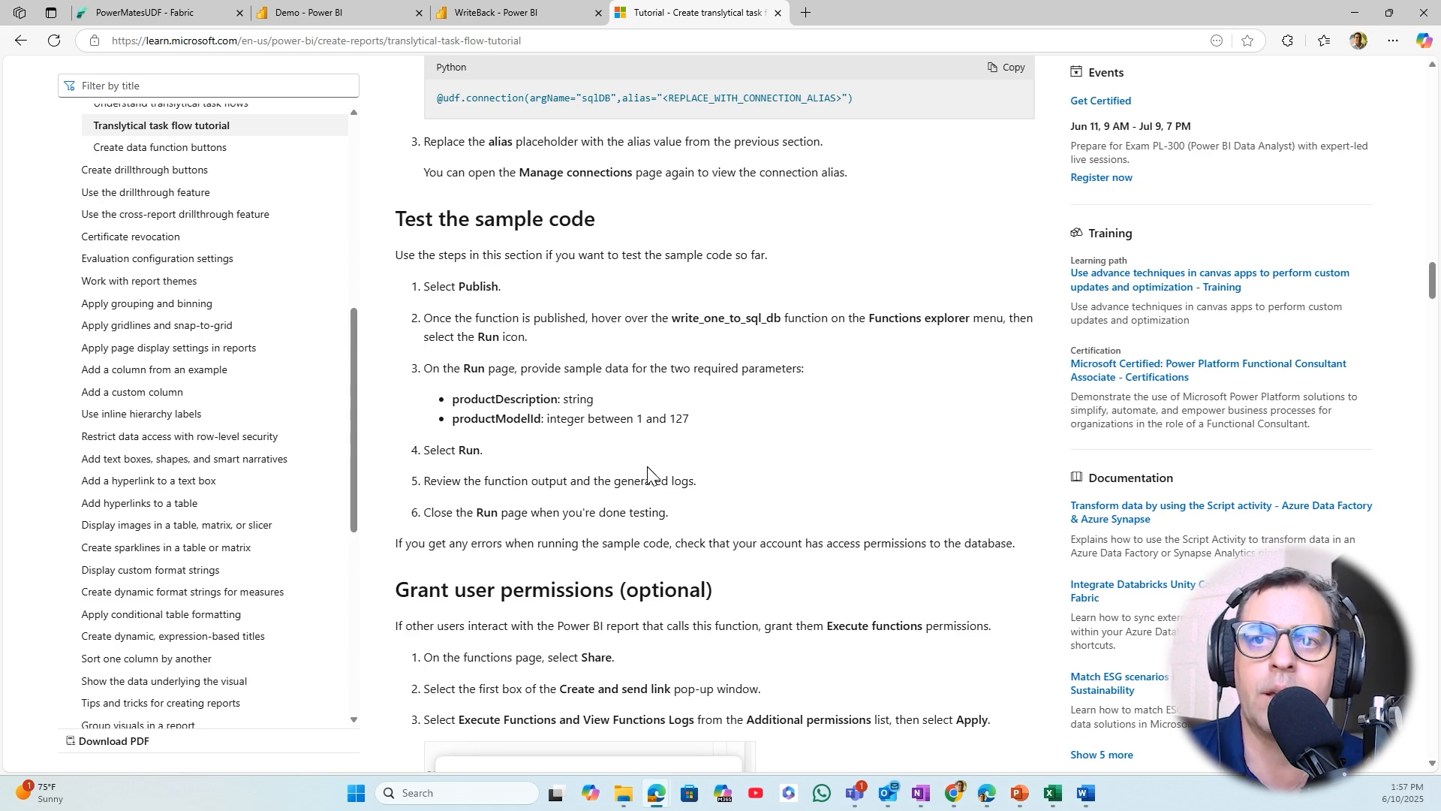
pyautogui.scroll(-5, 648, 473)
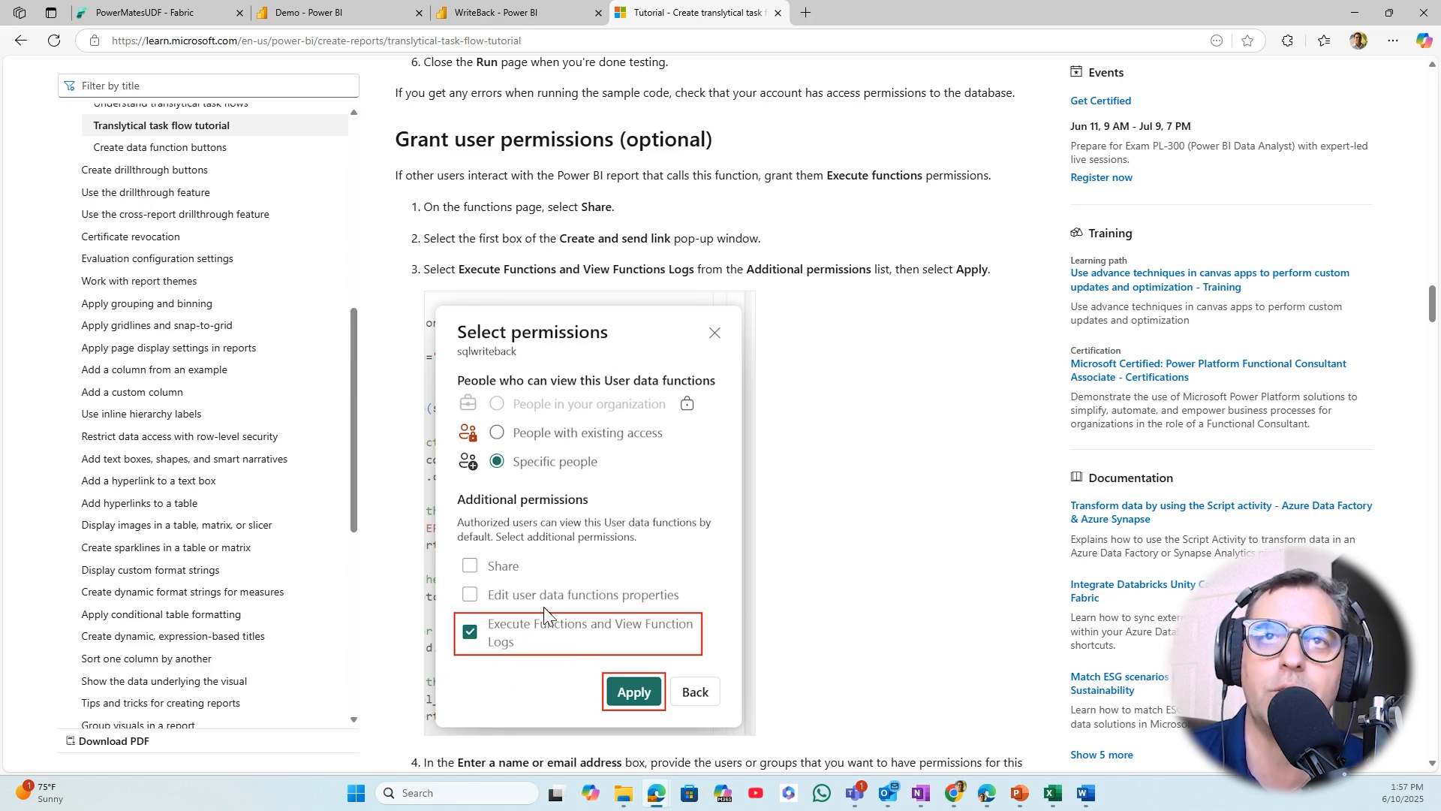
pyautogui.click(103, 13)
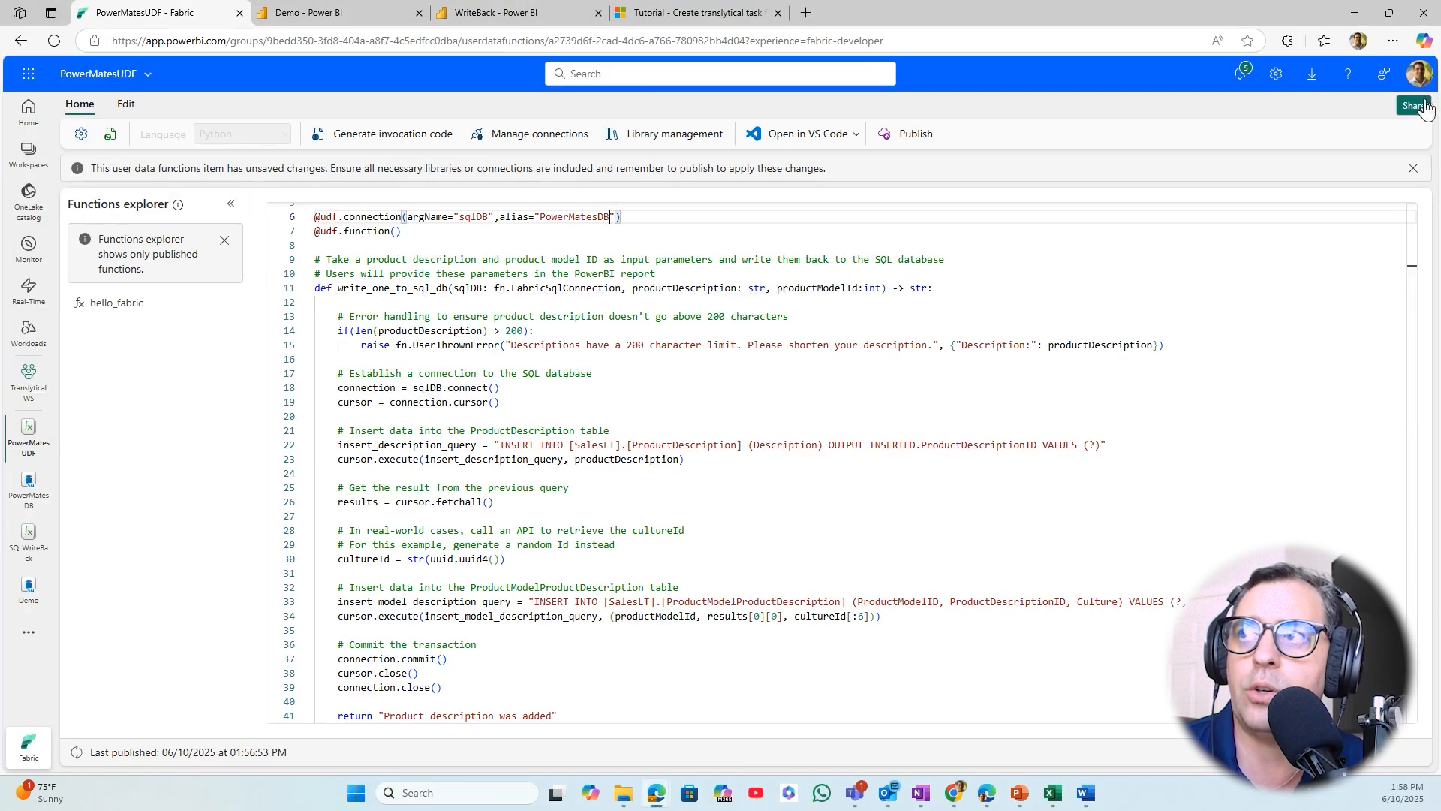
# Examine the sharing options of PowerMatesUDF and its permission management, including who has direct access
pyautogui.click(1388, 107)
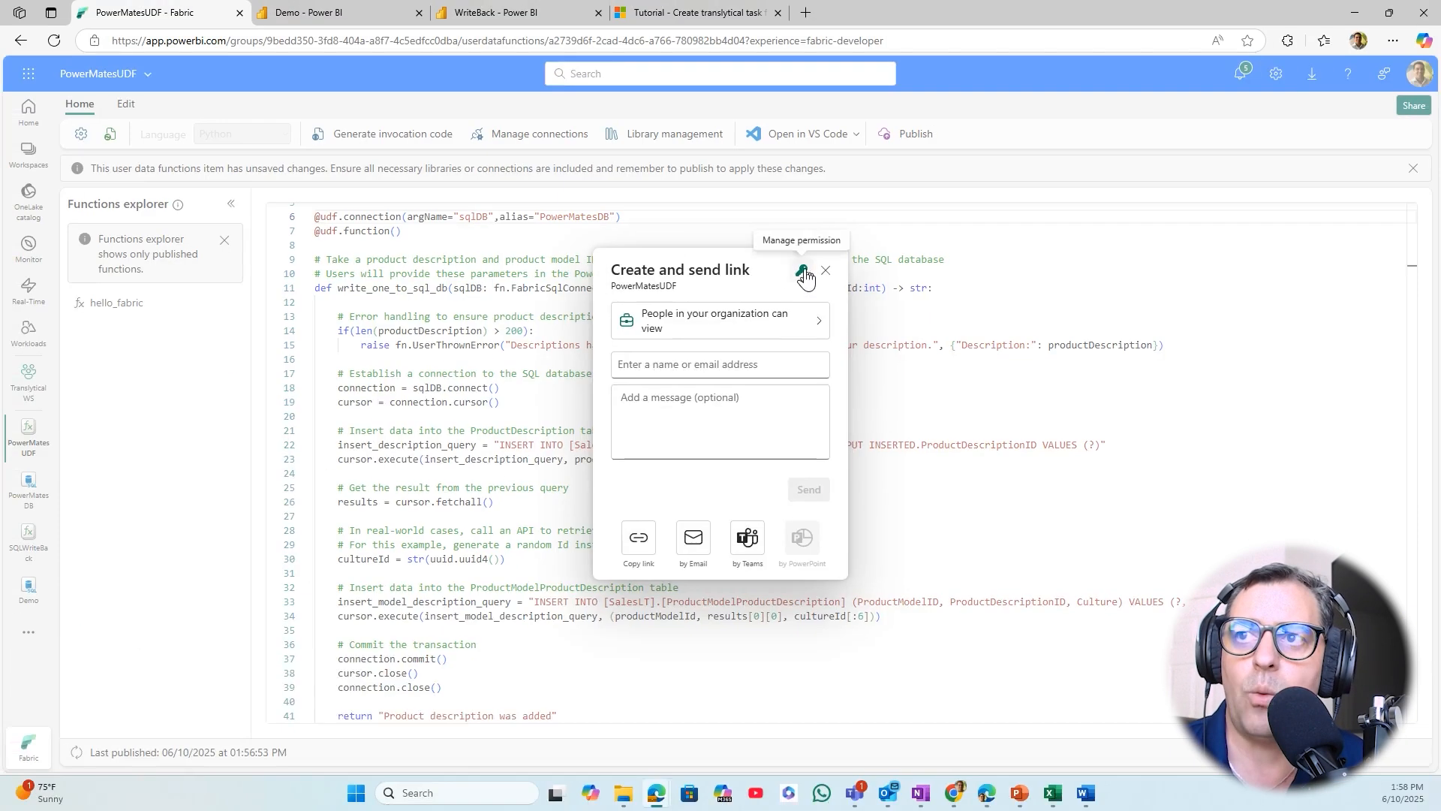
pyautogui.click(800, 273)
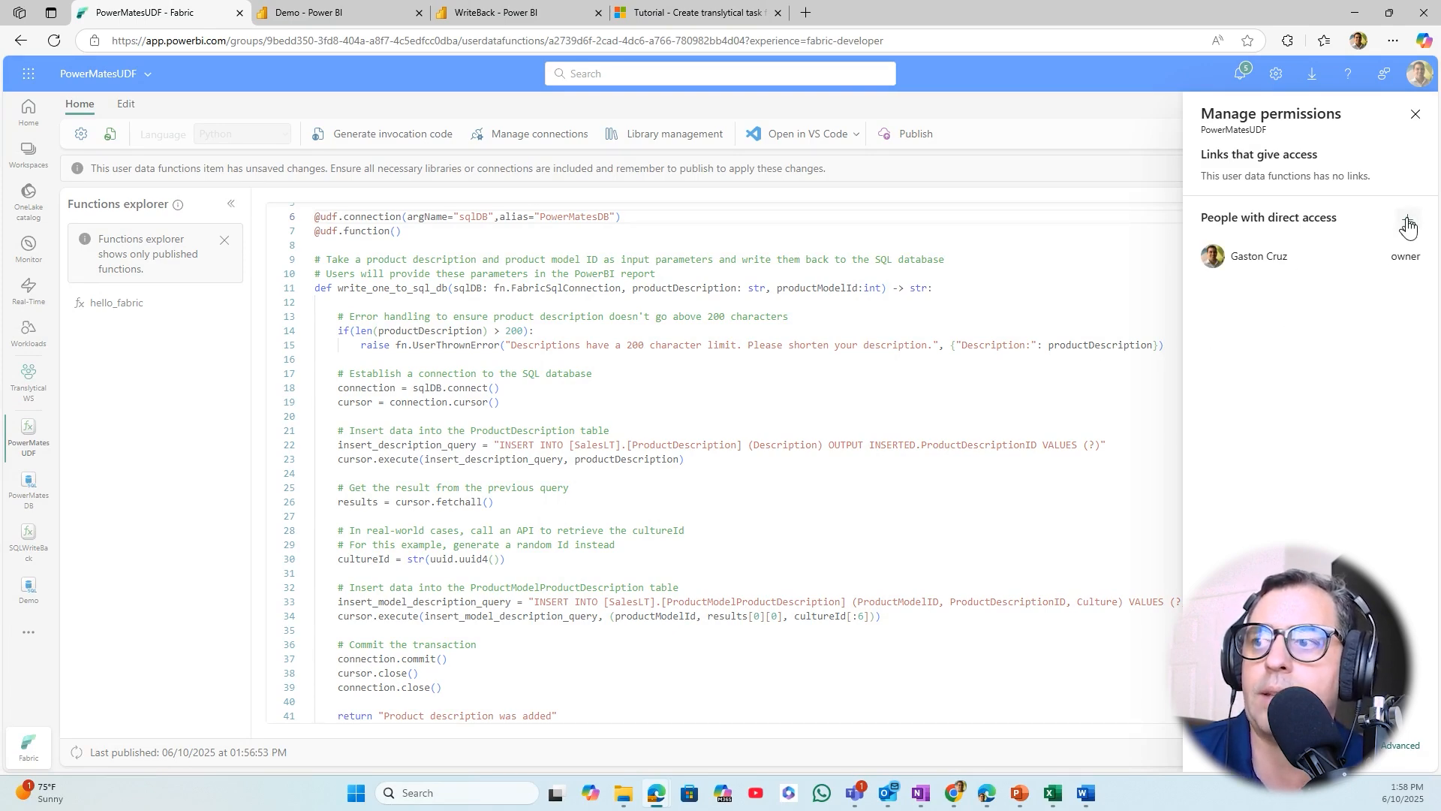
pyautogui.click(1401, 745)
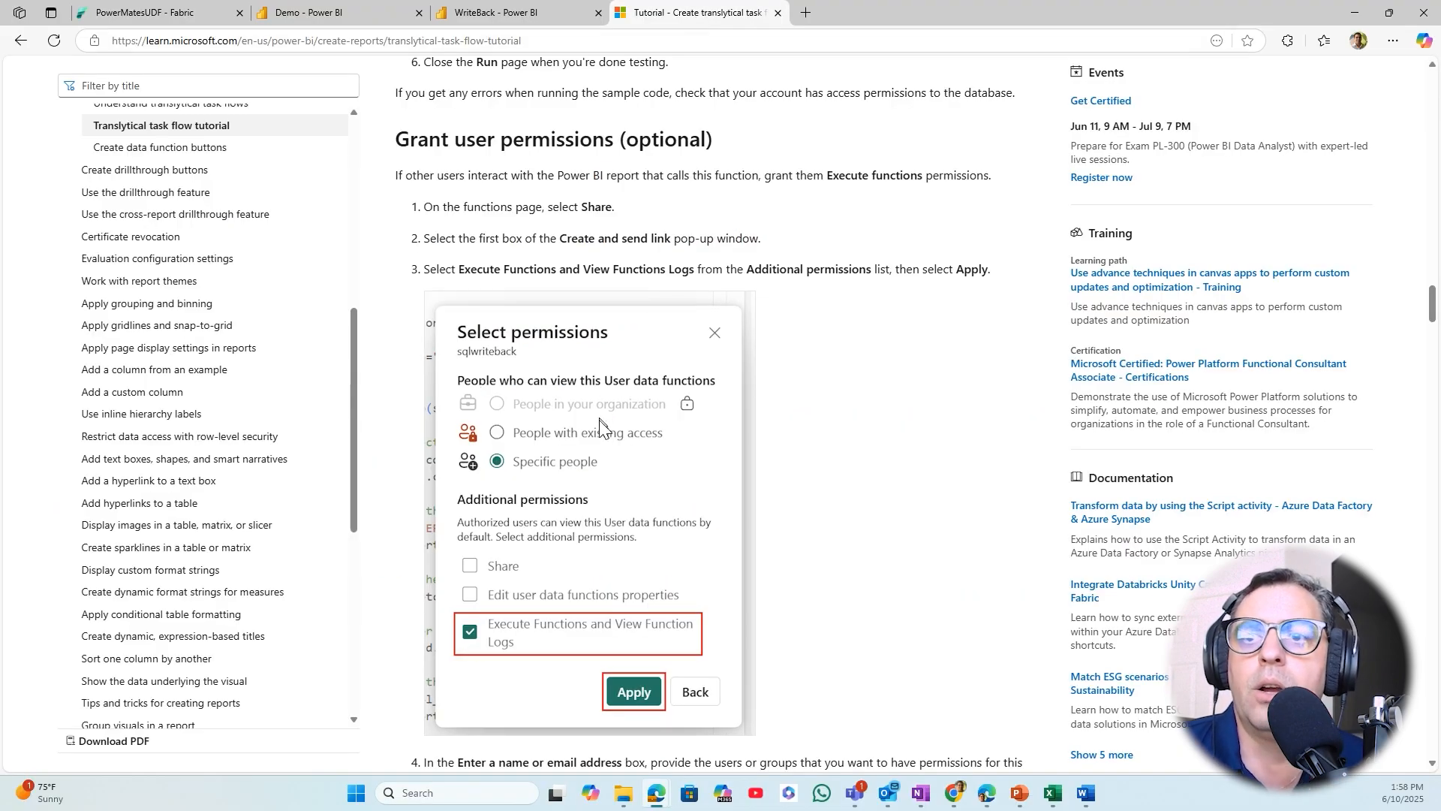
# Find the tutorial's section on creating a Power BI report, launch Power BI Desktop and maximize its window on this screen
pyautogui.scroll(-7, 839, 500)
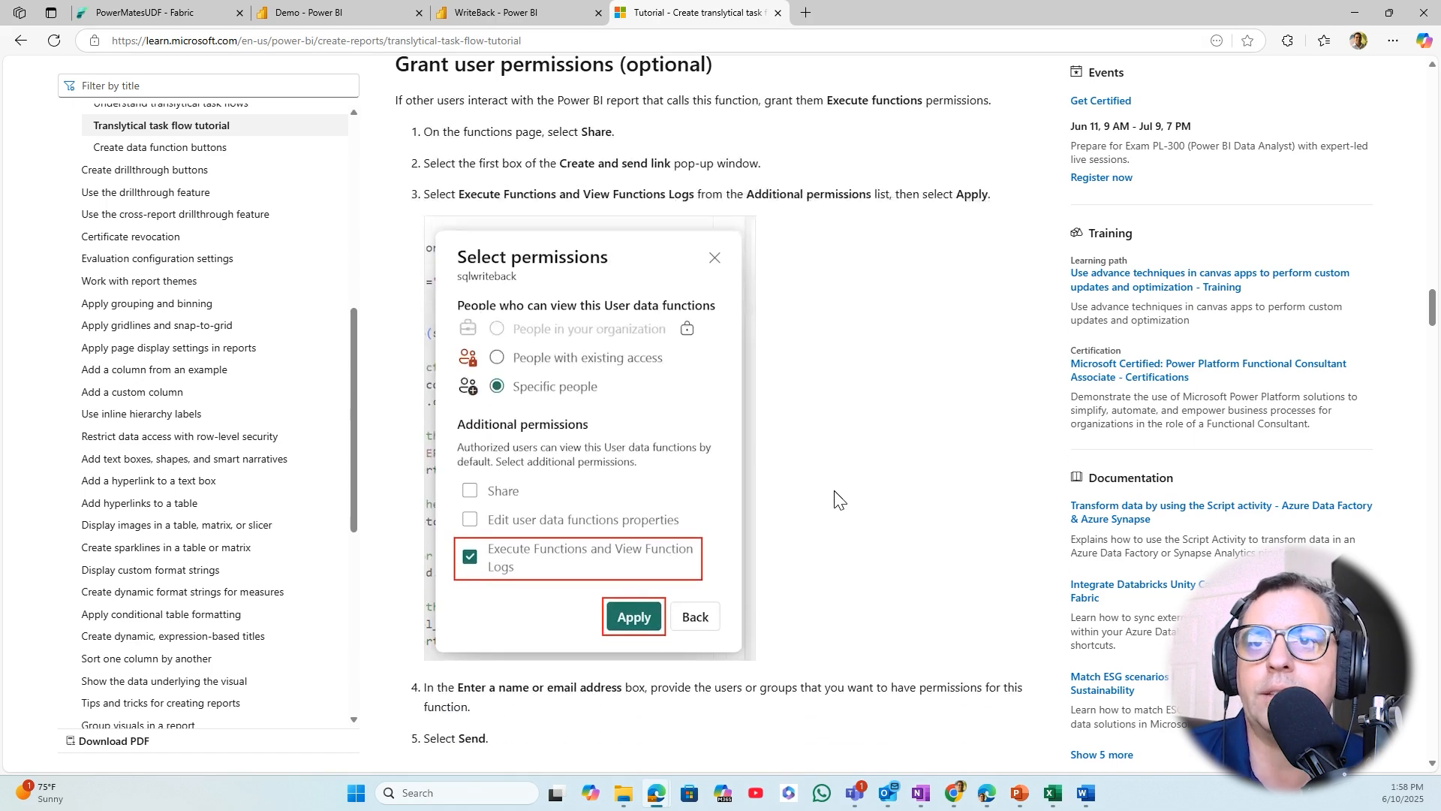
pyautogui.scroll(-2, 835, 485)
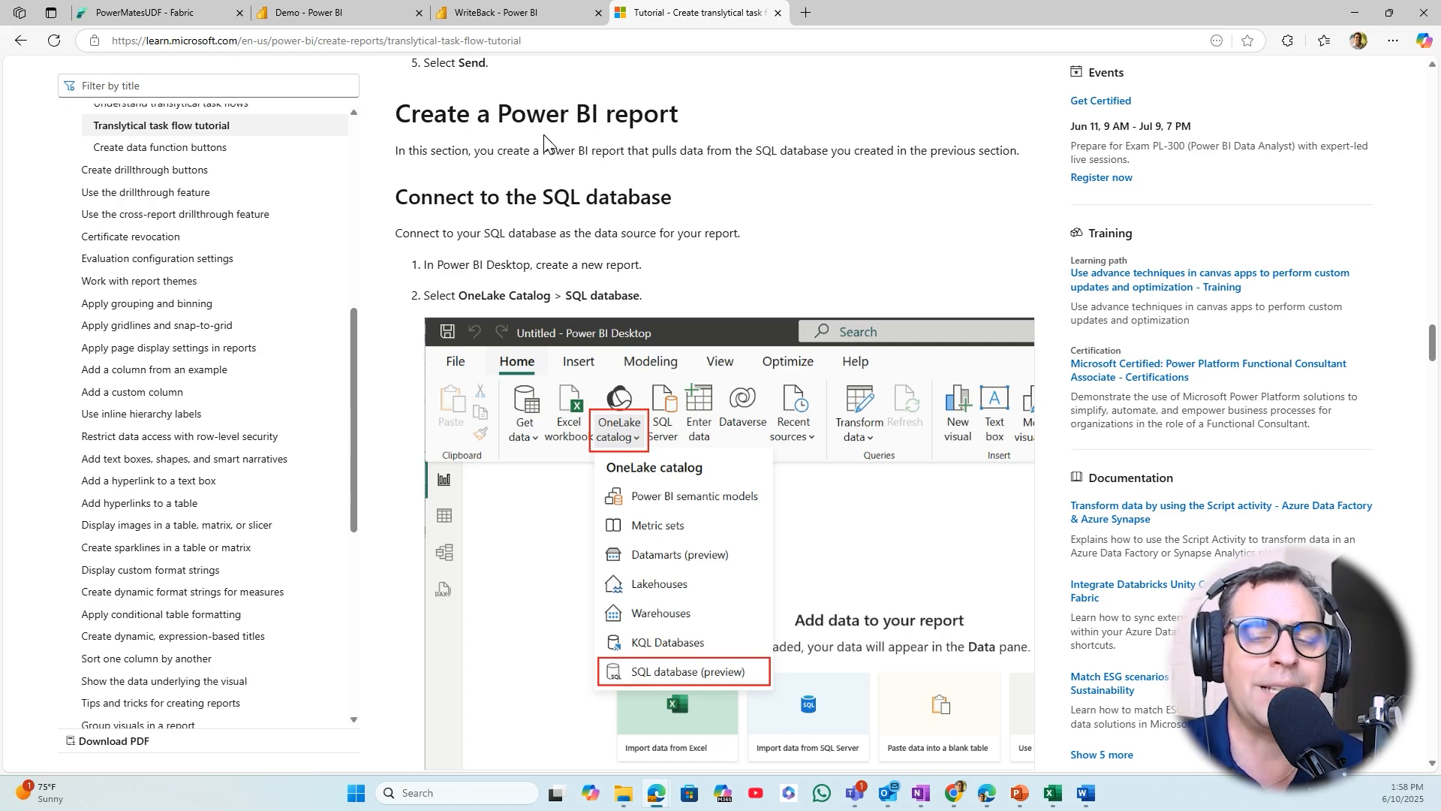
pyautogui.click(361, 800)
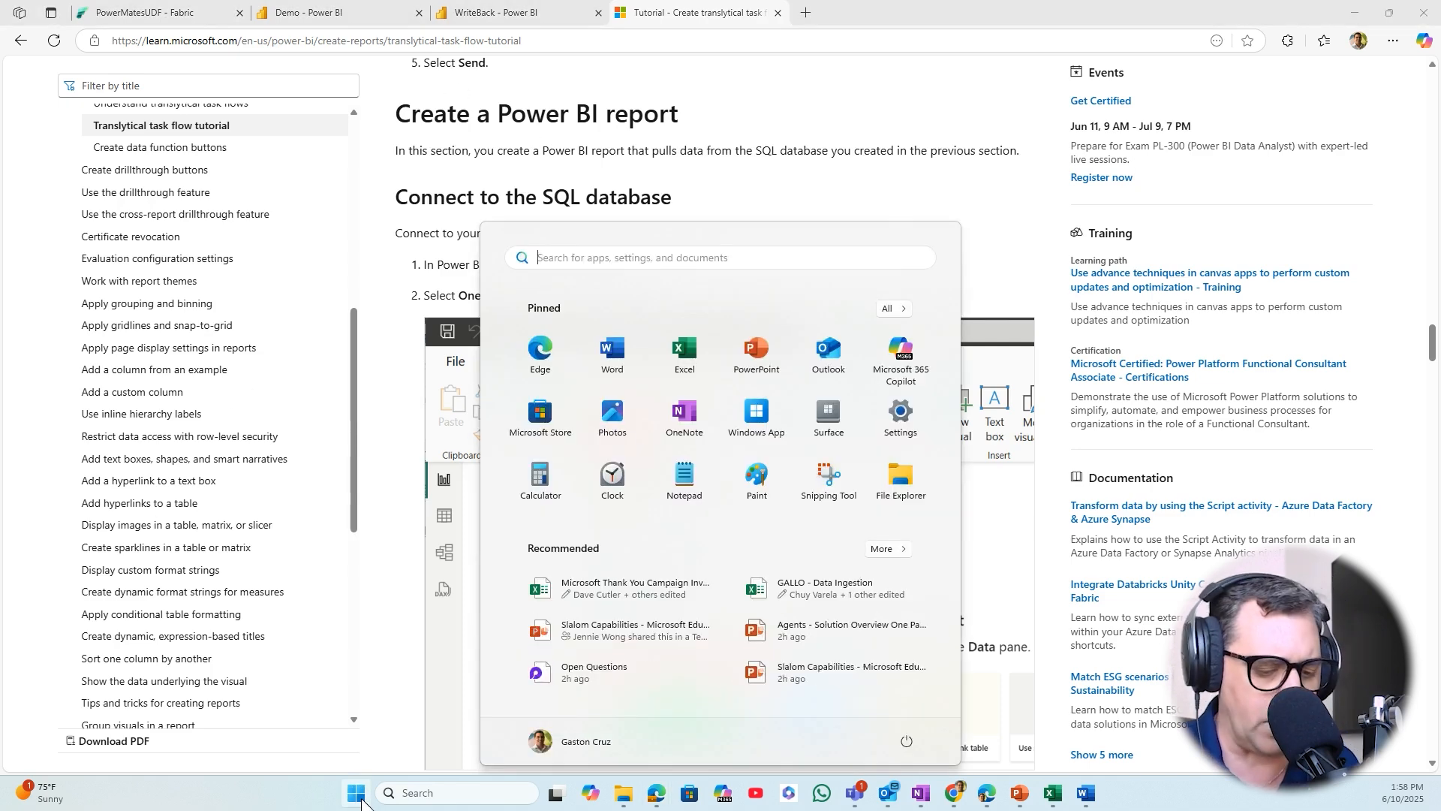
pyautogui.write('powe')
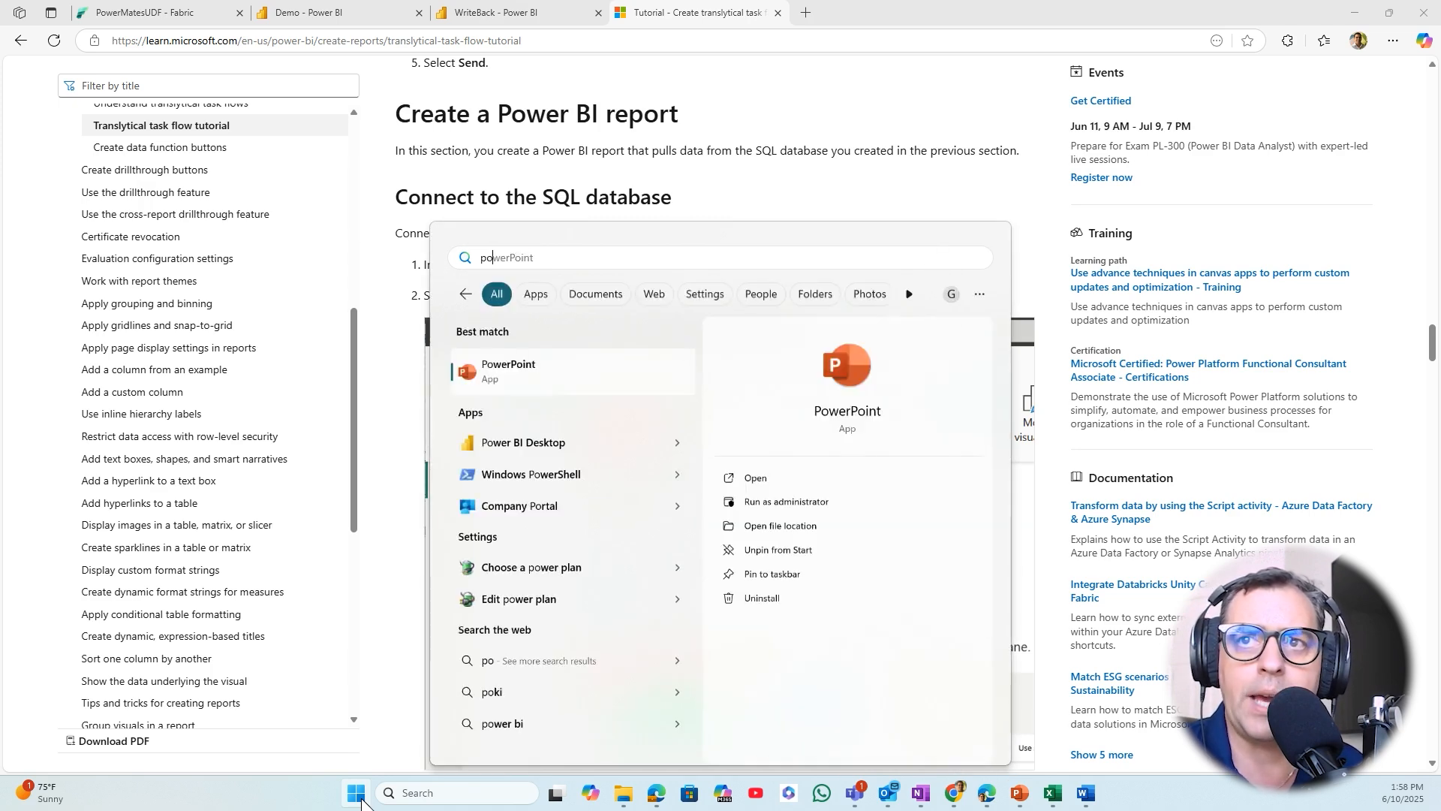
pyautogui.press('Down')
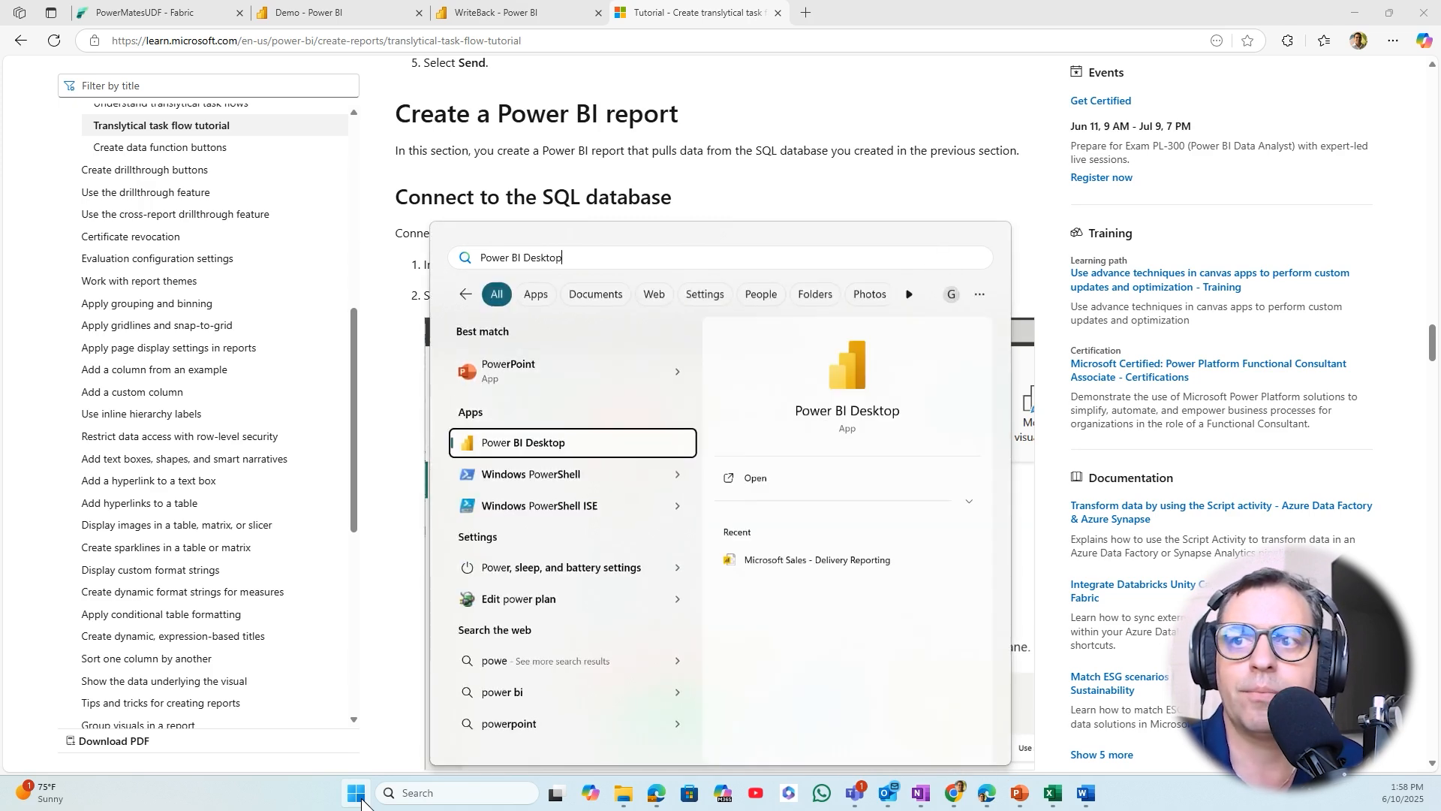
pyautogui.click(522, 444)
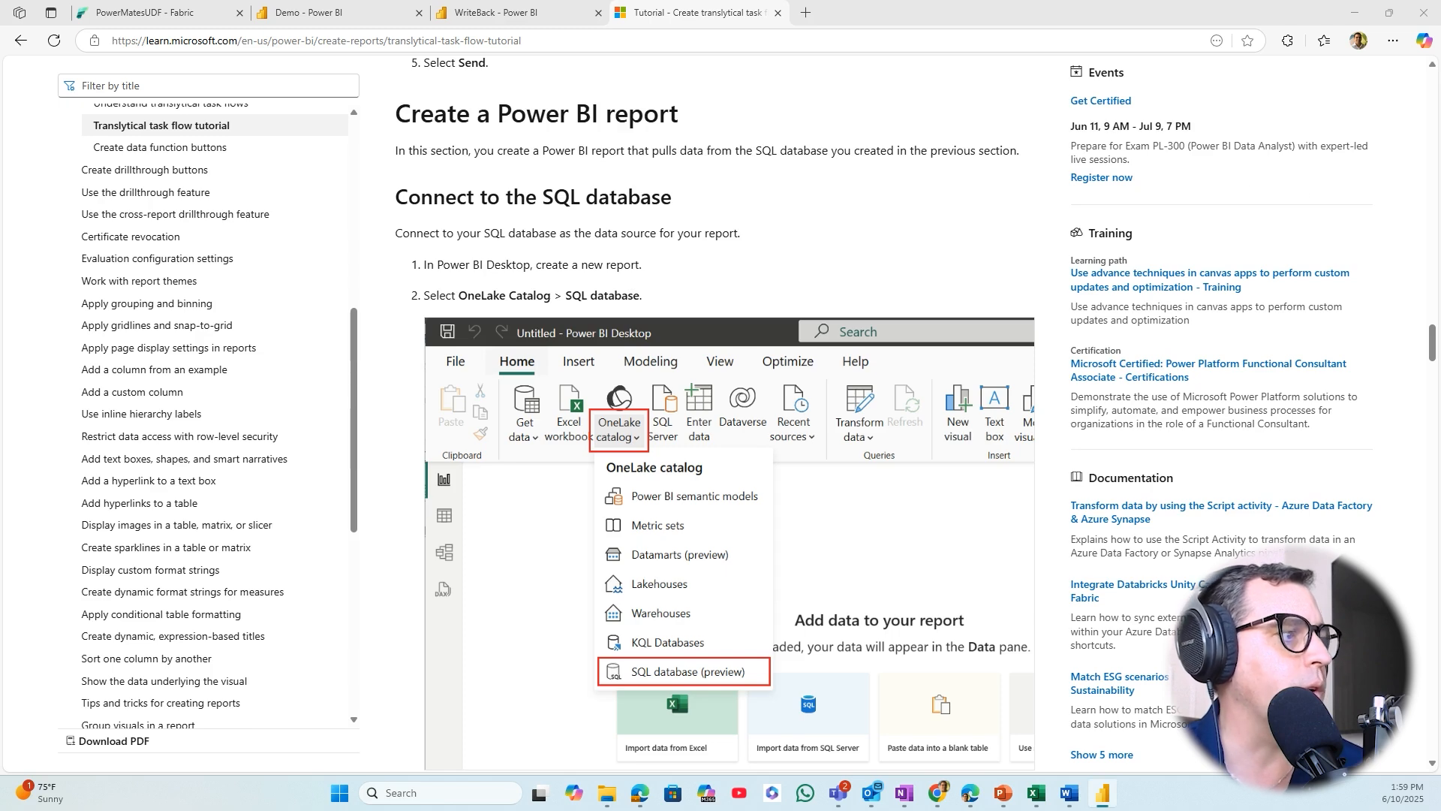
pyautogui.moveTo(1440, 300); pyautogui.dragTo(771, 63)
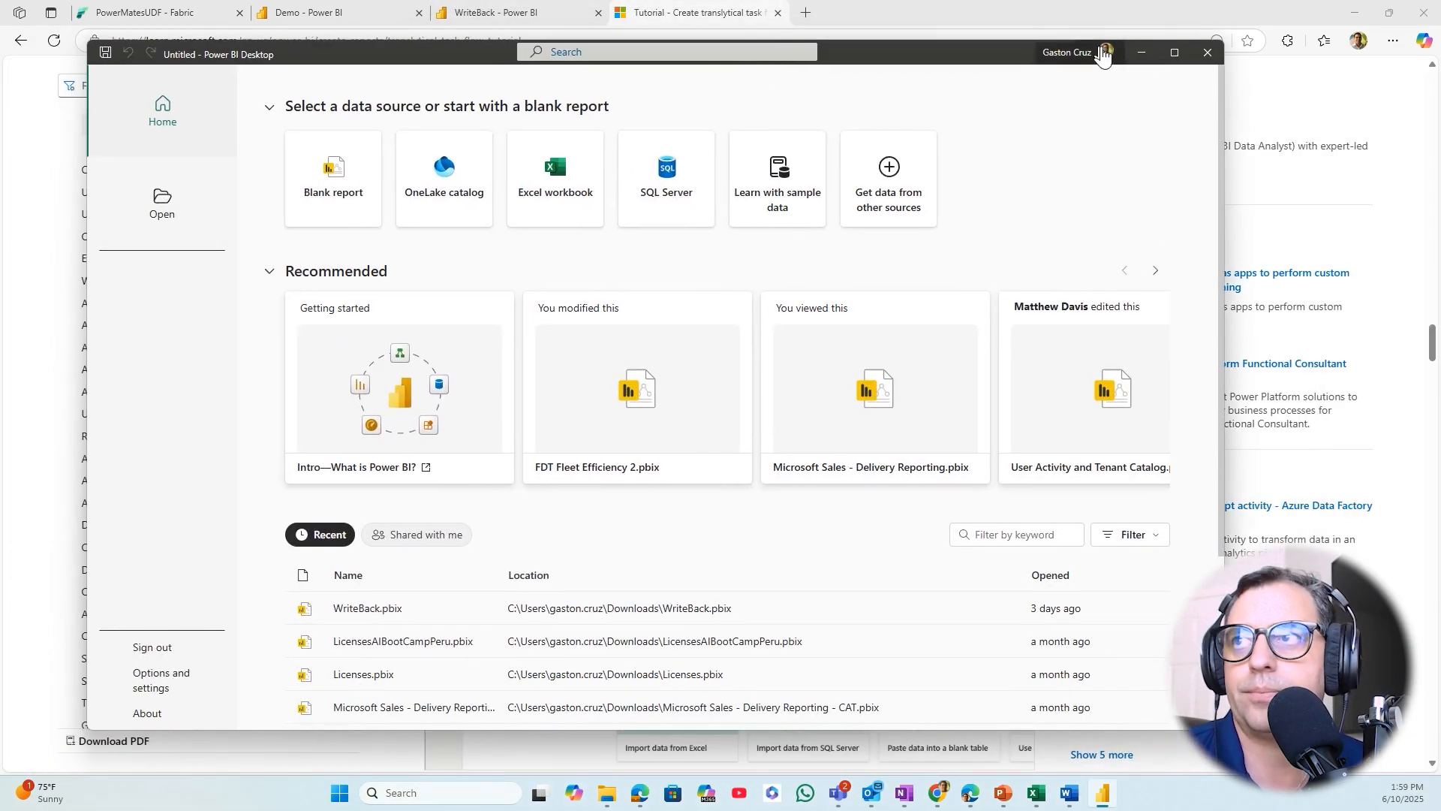
pyautogui.click(1173, 53)
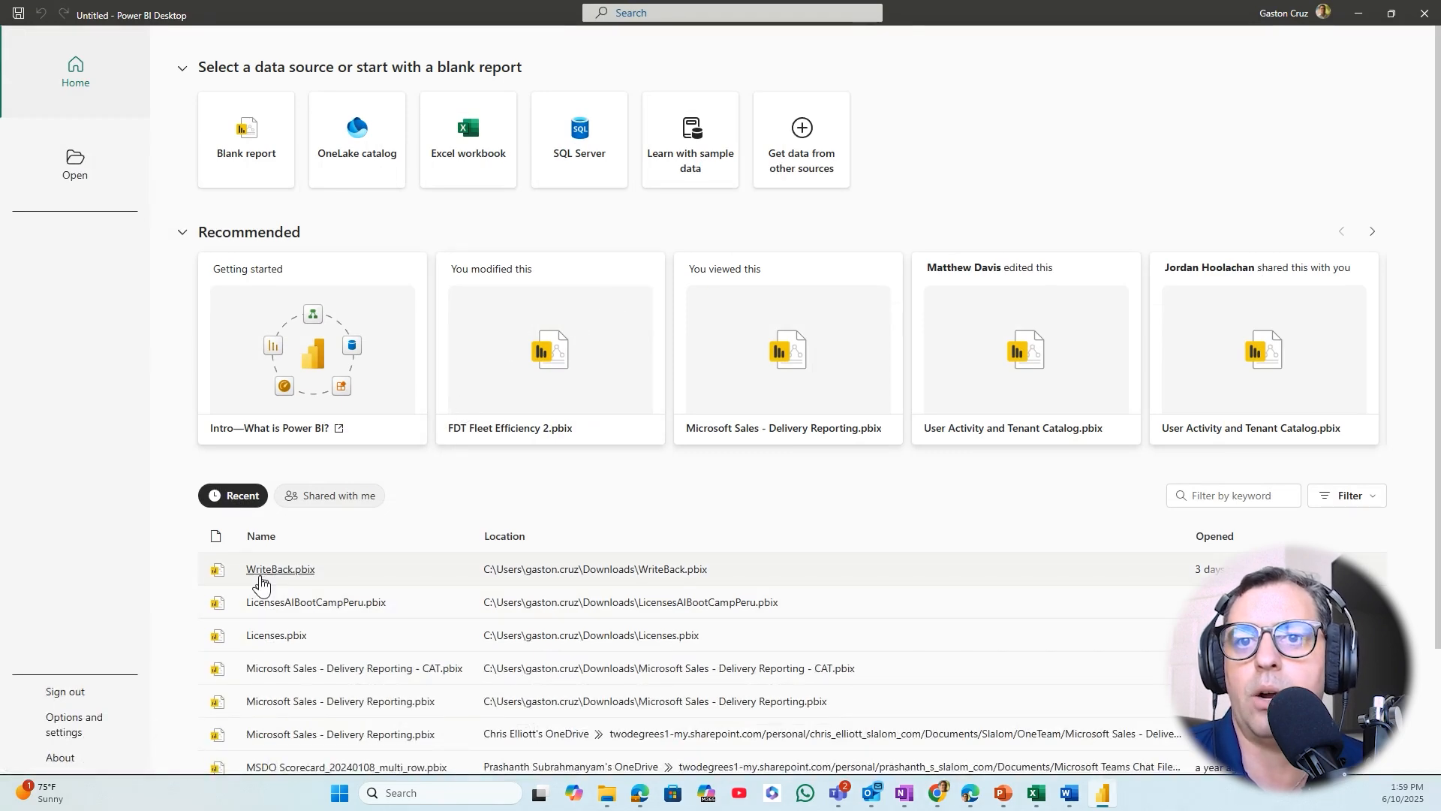
# Open the WriteBack.pbix report in Power BI Desktop and show the OneLake catalog's data source types
pyautogui.press('Escape')
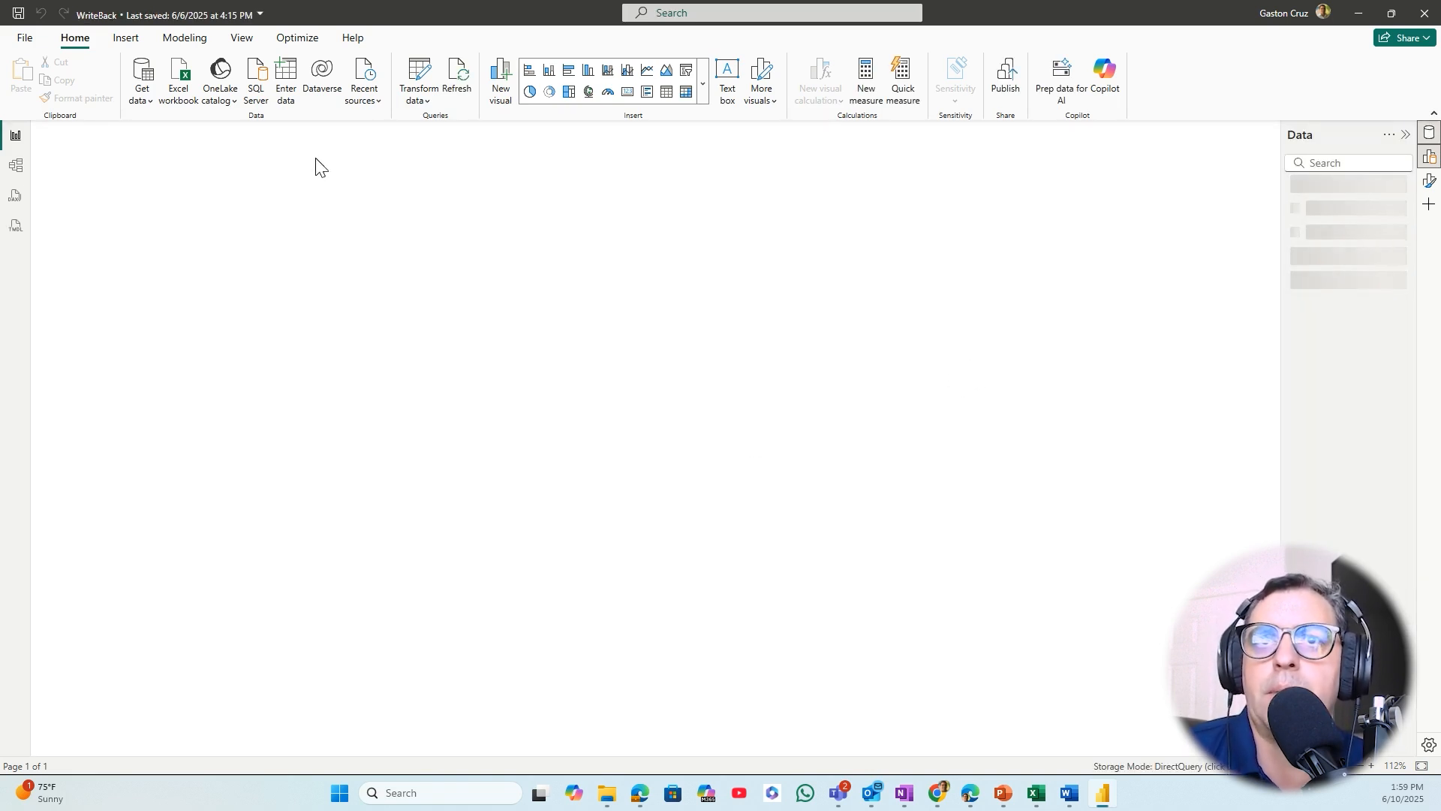
pyautogui.click(235, 110)
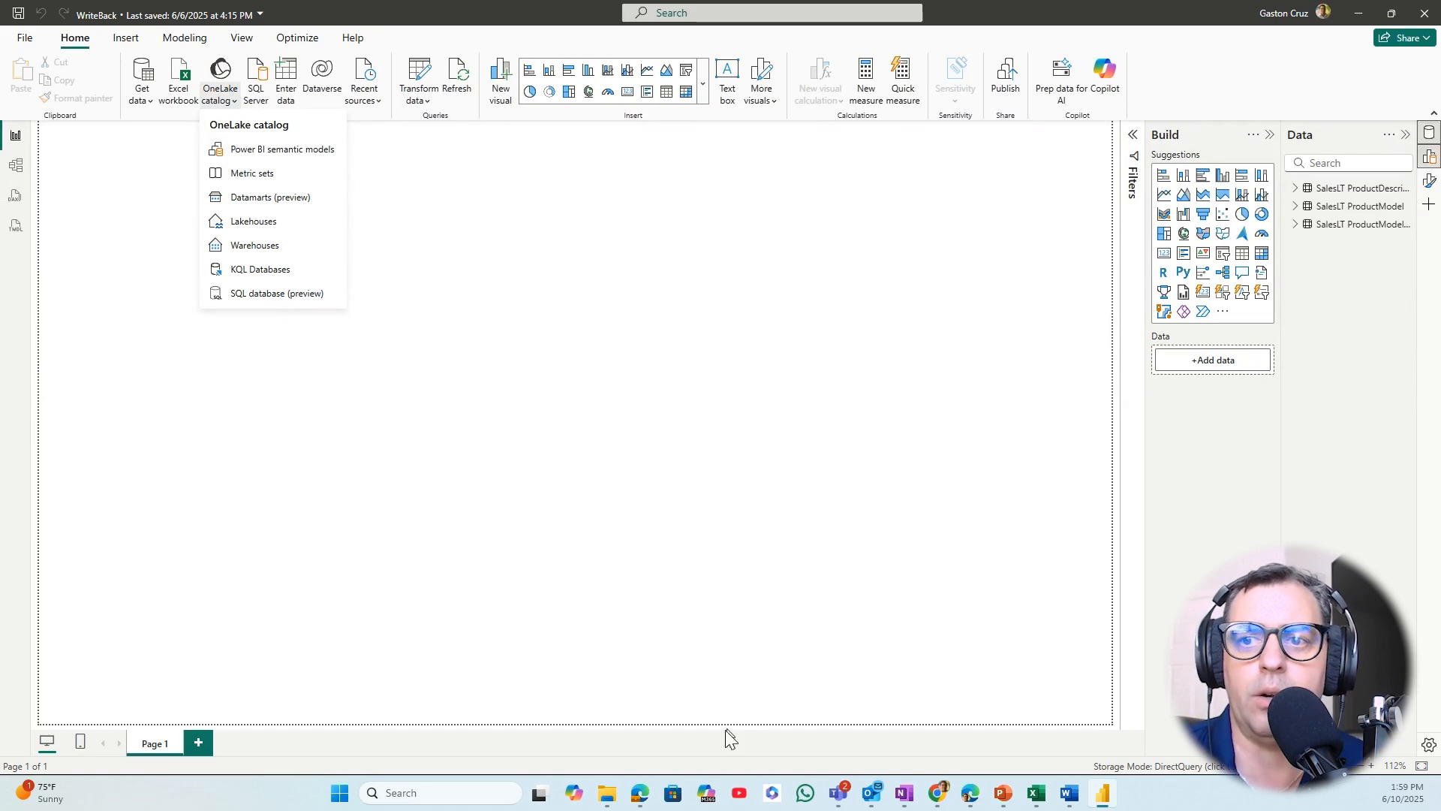
# Read the tutorial's section on connecting to the SQL database, including which SalesLT tables to load, and return to the WriteBack report
pyautogui.moveTo(634, 801)
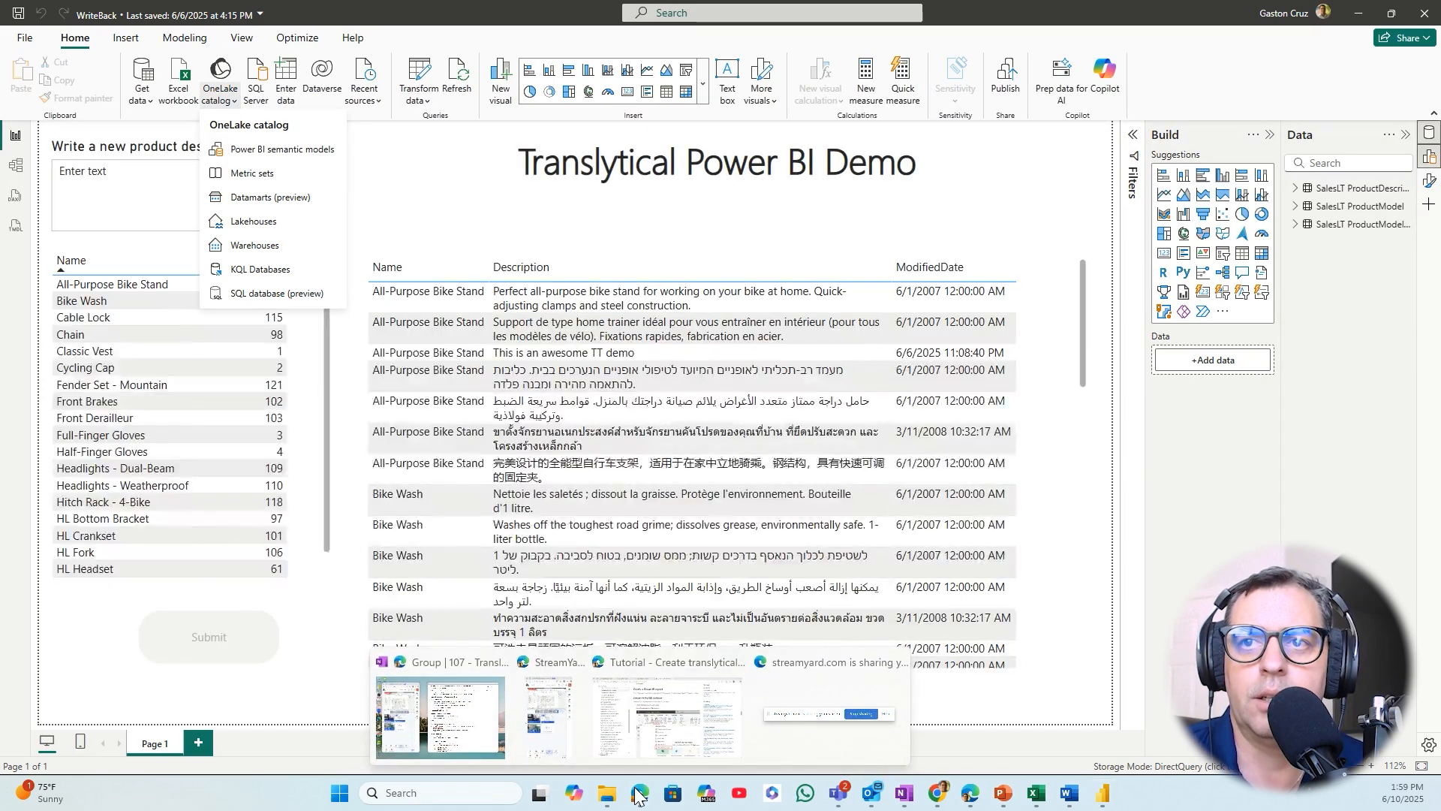
pyautogui.click(638, 762)
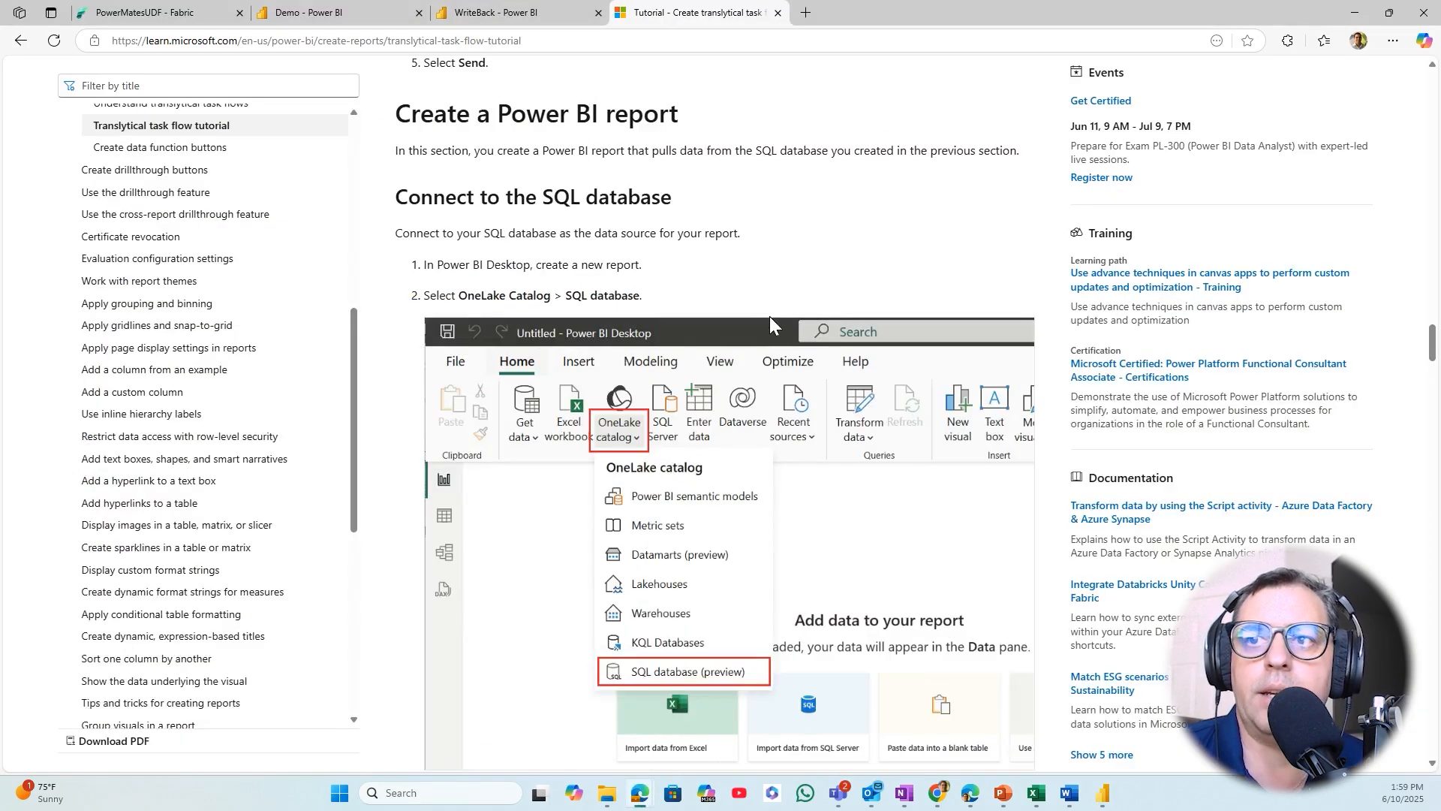
pyautogui.scroll(-3, 768, 317)
pyautogui.scroll(-2, 773, 324)
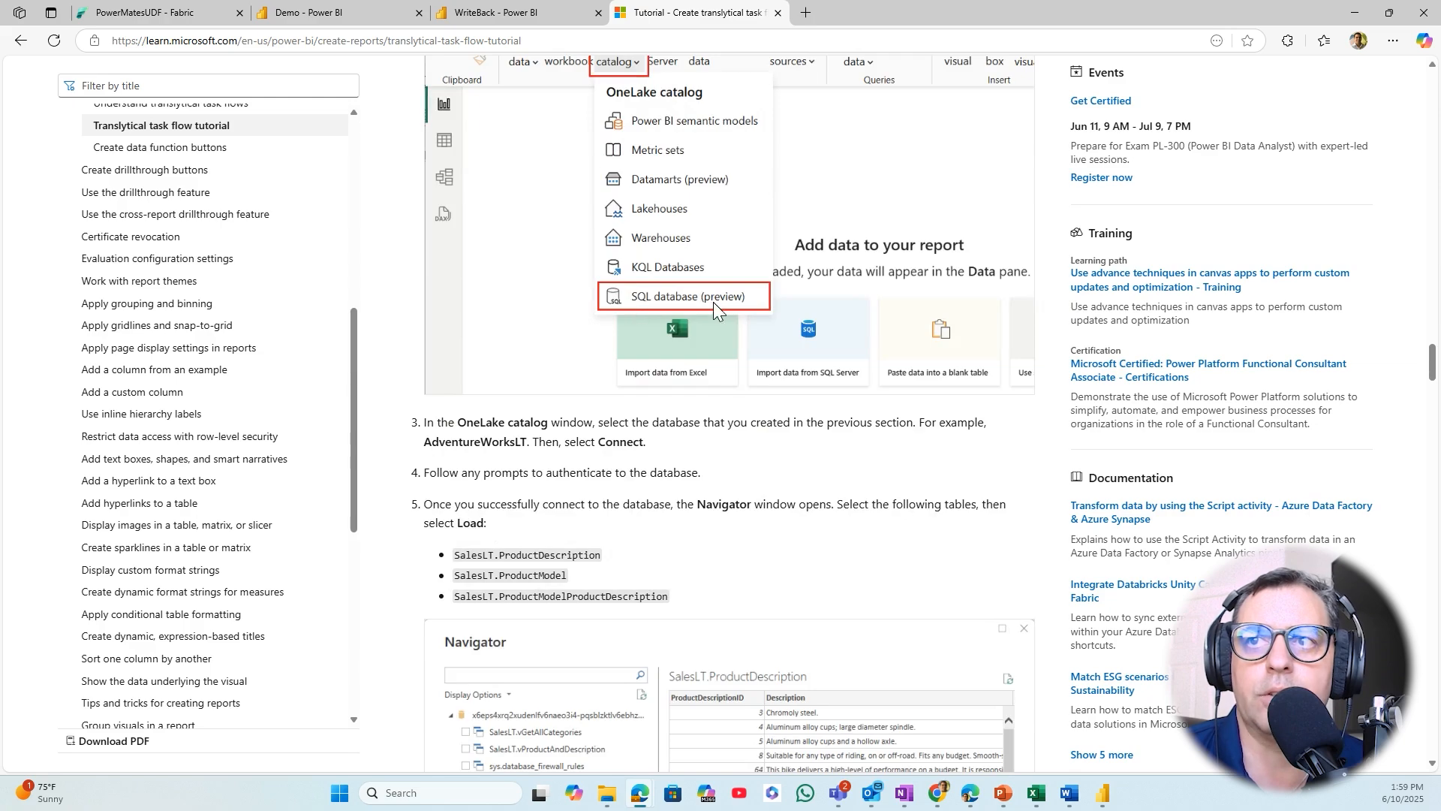
pyautogui.scroll(-4, 732, 330)
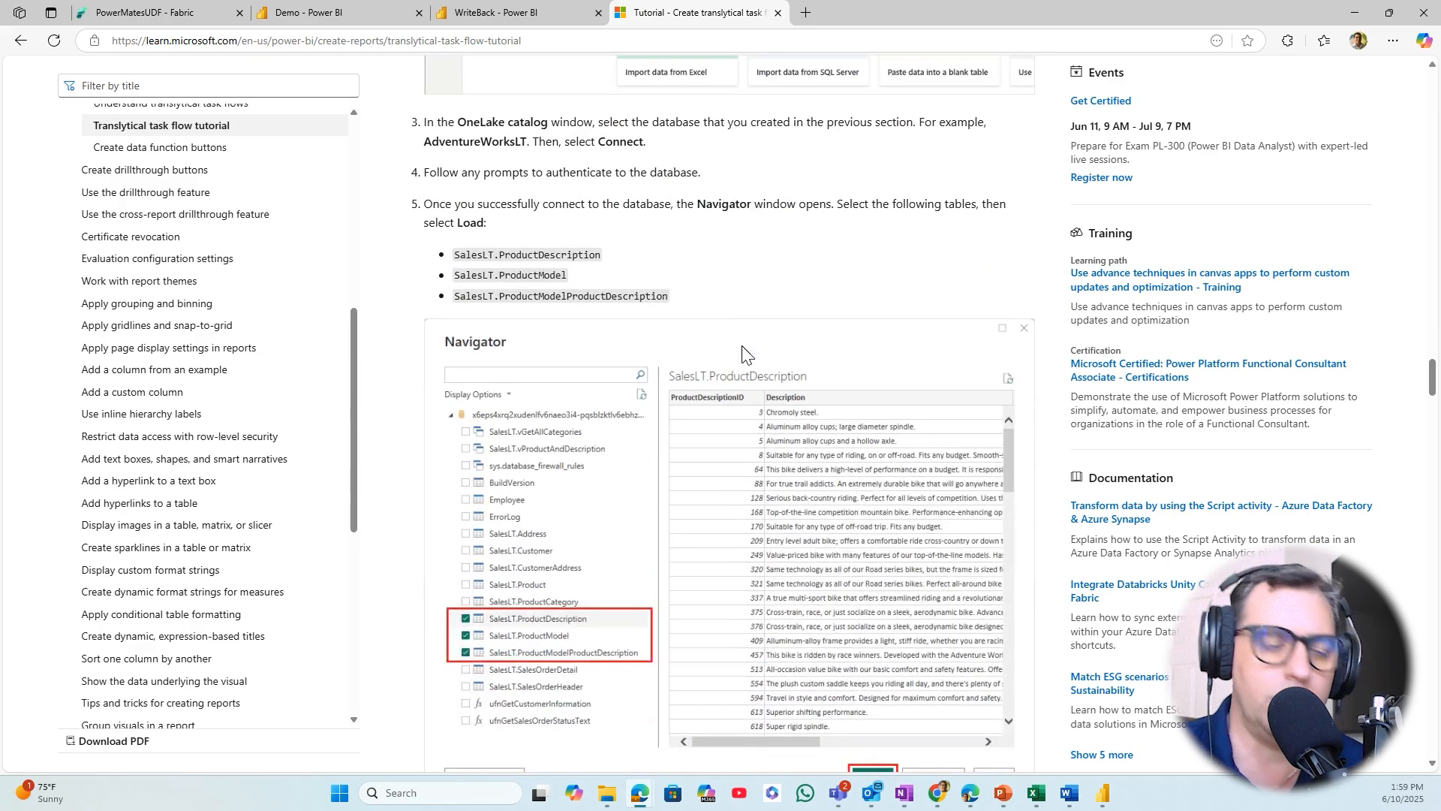
pyautogui.hotkey('ctrl', '1')
pyautogui.click(675, 328)
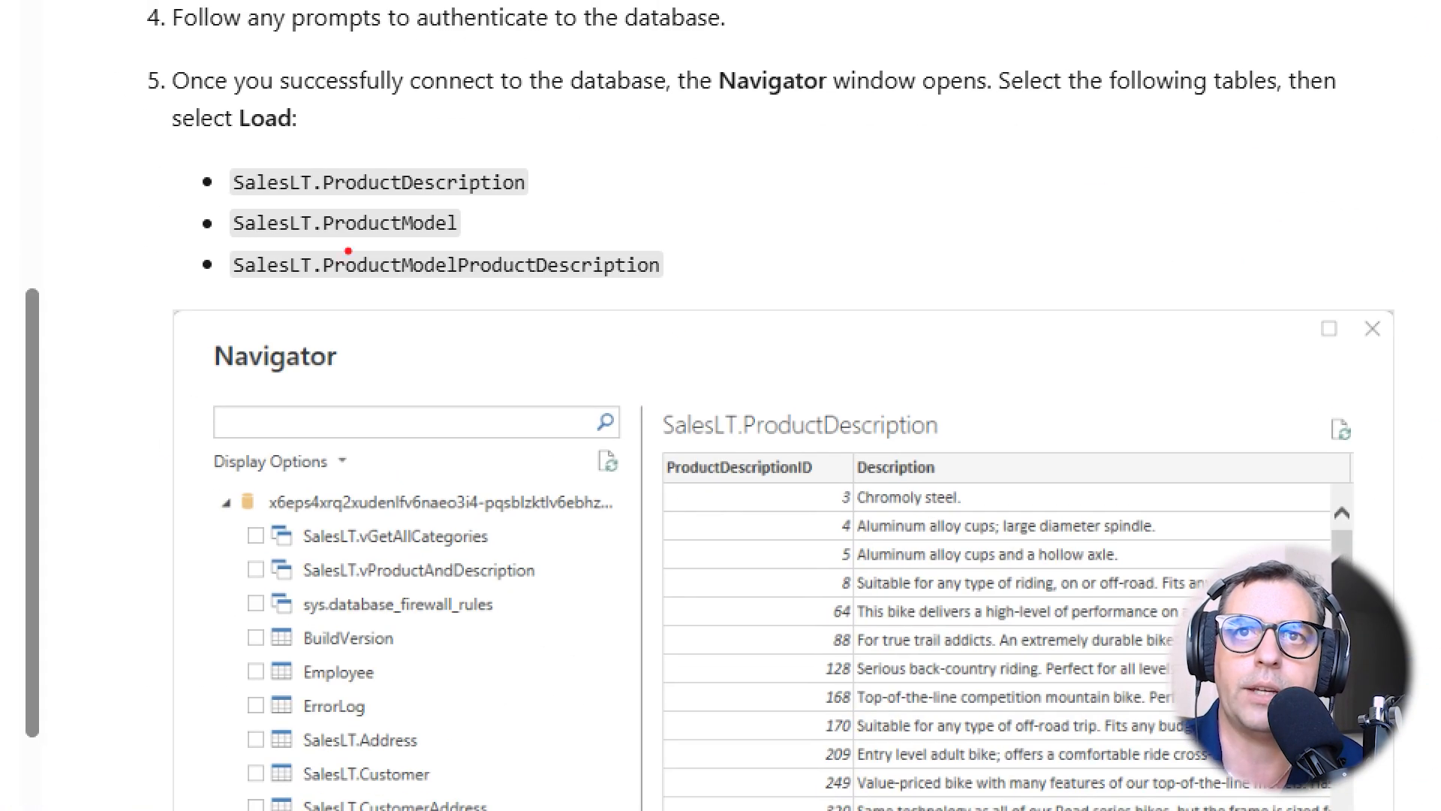
pyautogui.moveTo(163, 152)
pyautogui.mouseDown()
pyautogui.moveTo(476, 177)
pyautogui.moveTo(734, 299)
pyautogui.mouseUp()
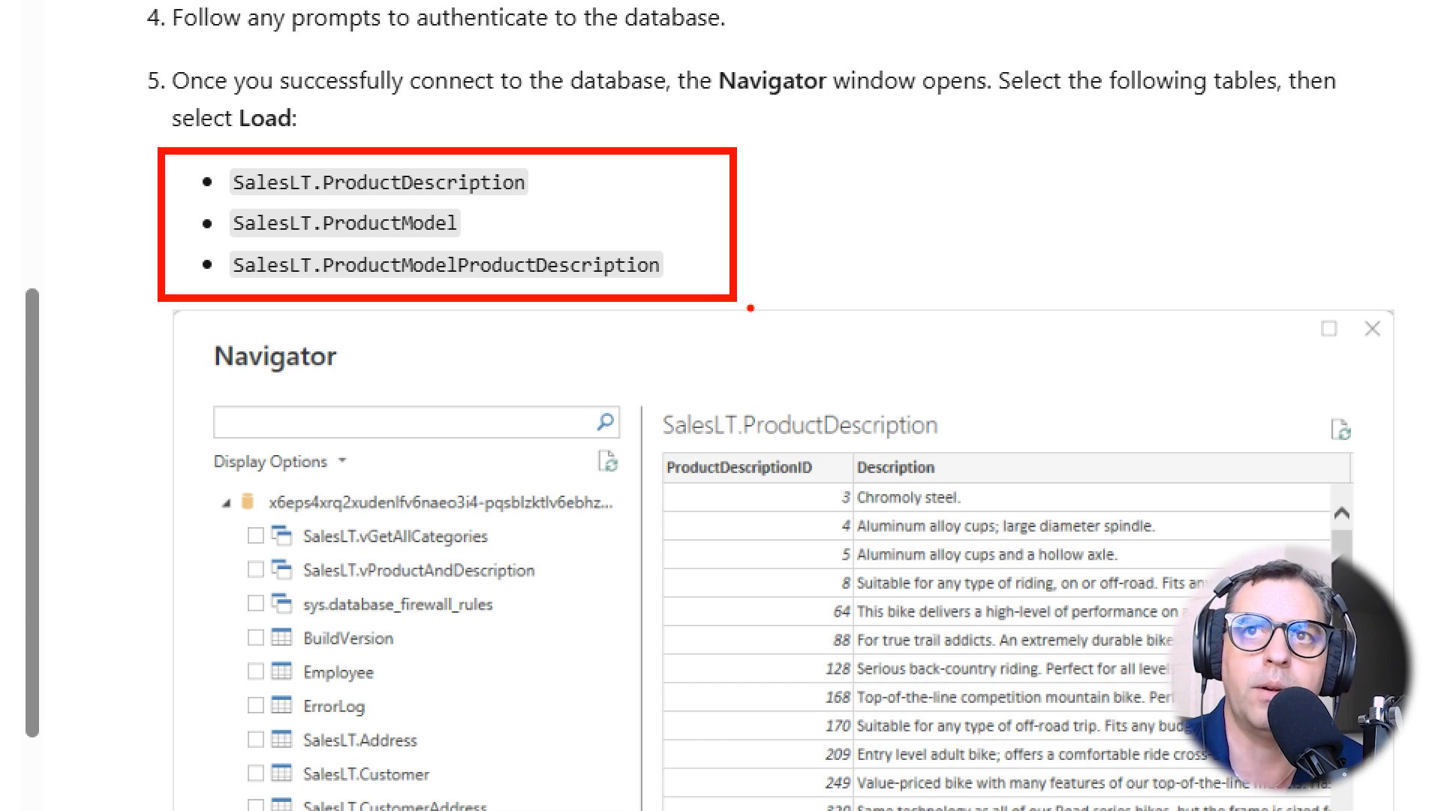
pyautogui.press('Escape')
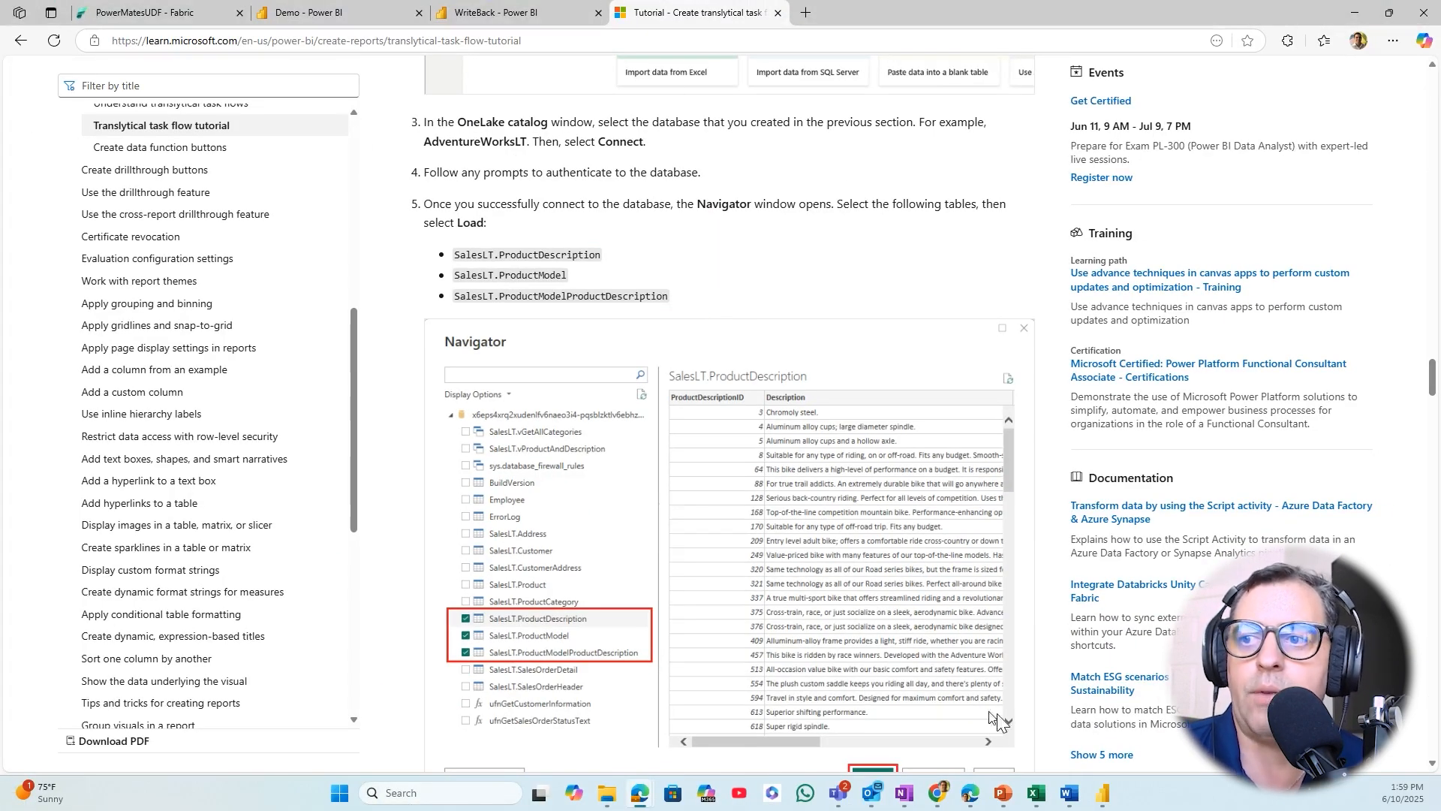
pyautogui.click(1105, 794)
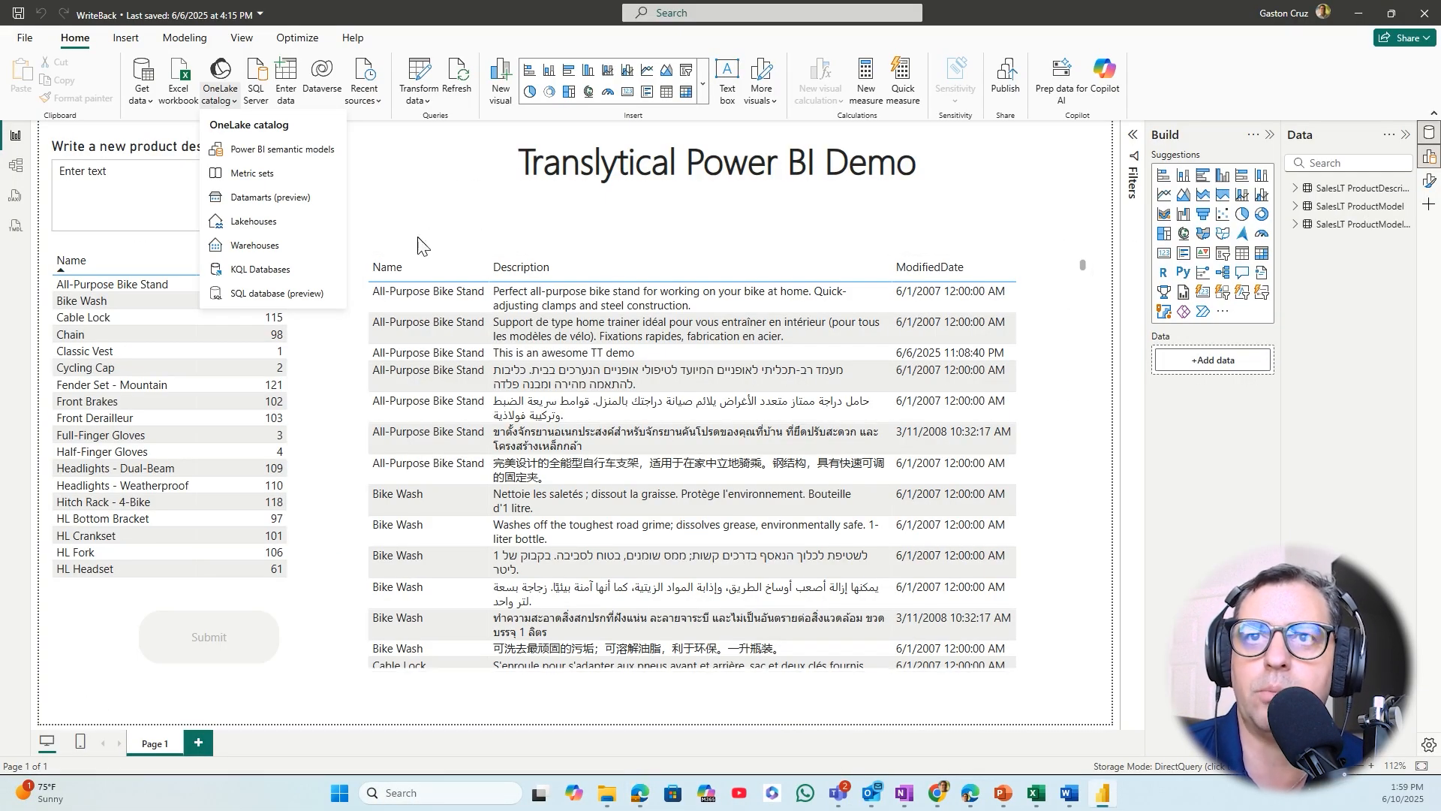
# Examine the report's data source settings, including the server and database of its SQL Server connection, and close them unchanged
pyautogui.click(497, 211)
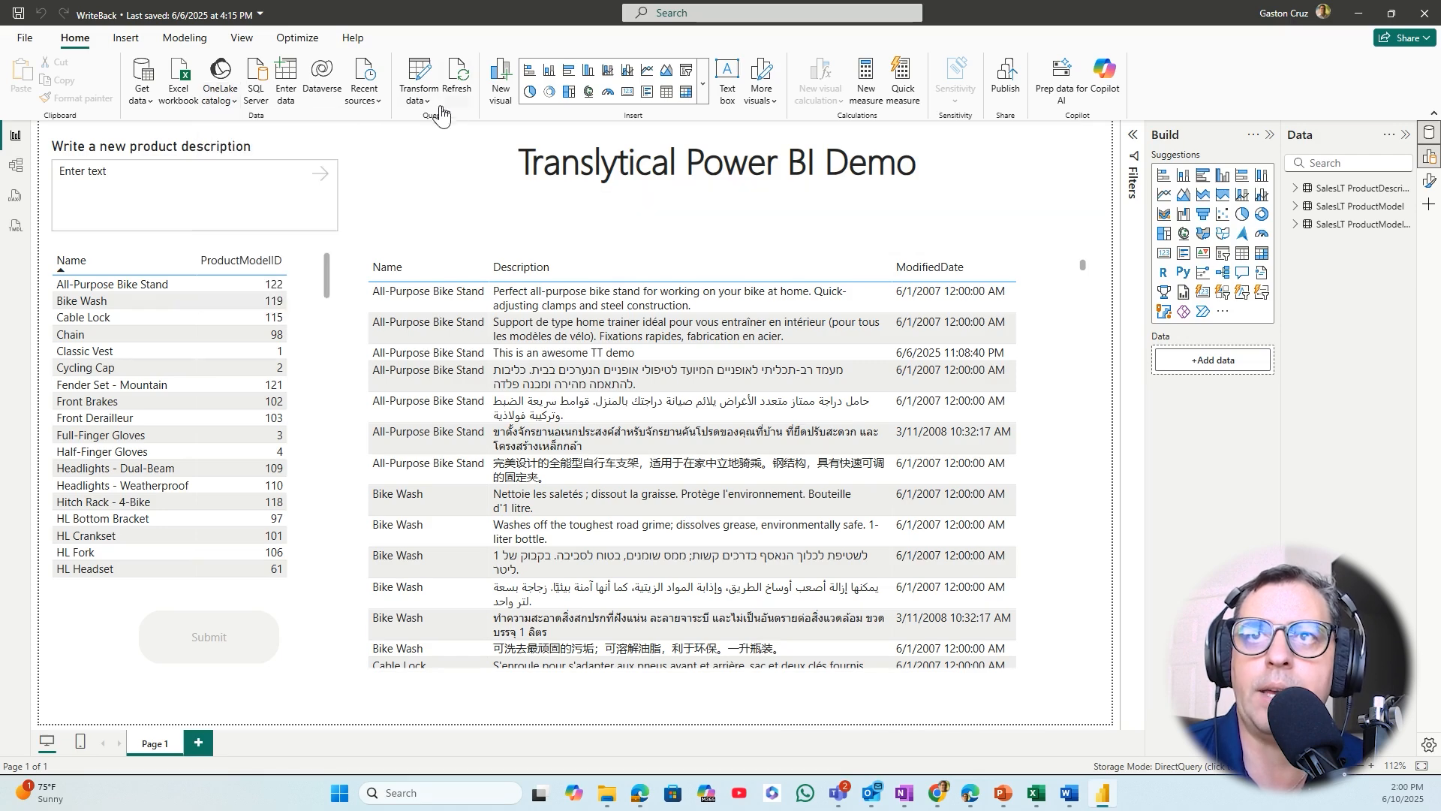
pyautogui.click(421, 95)
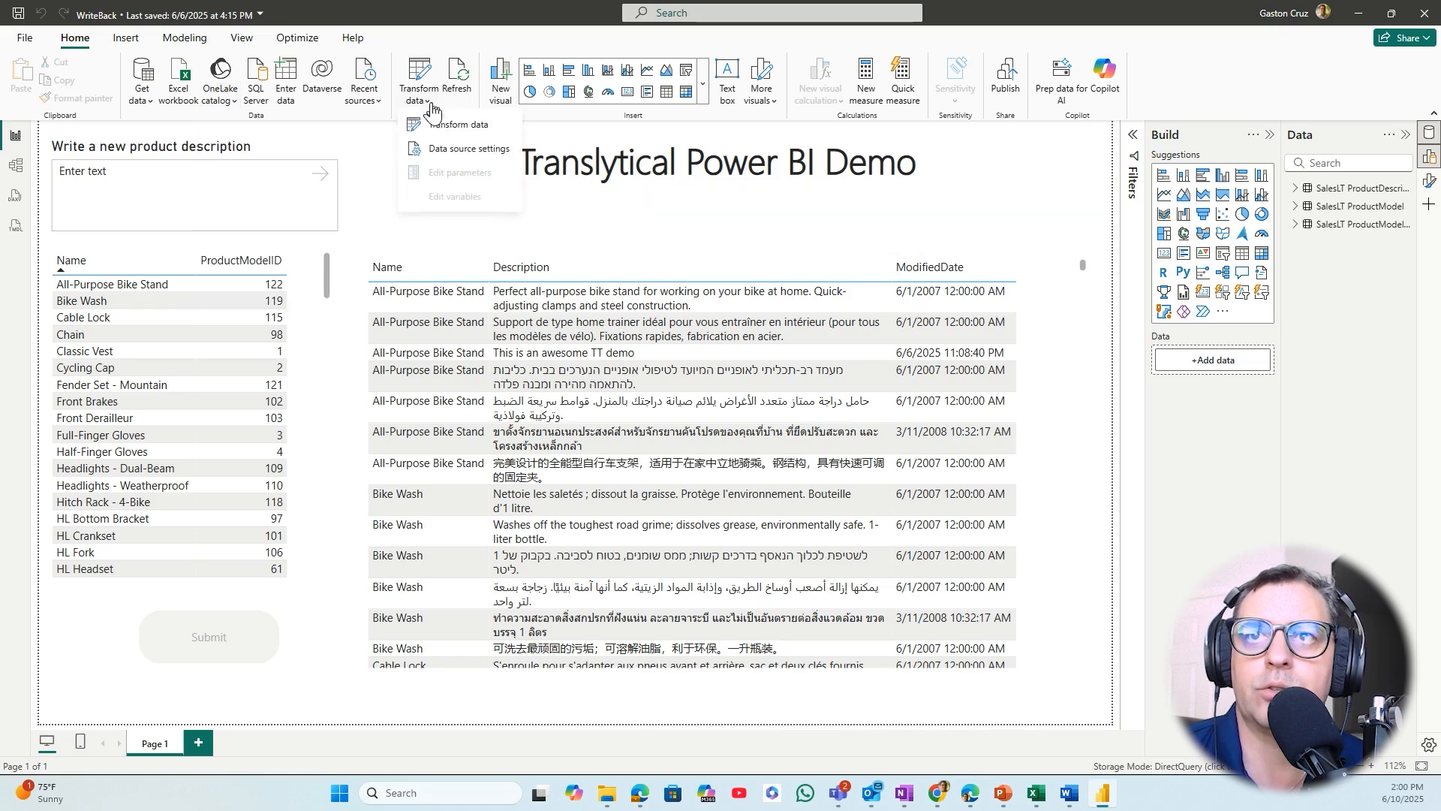
pyautogui.click(454, 150)
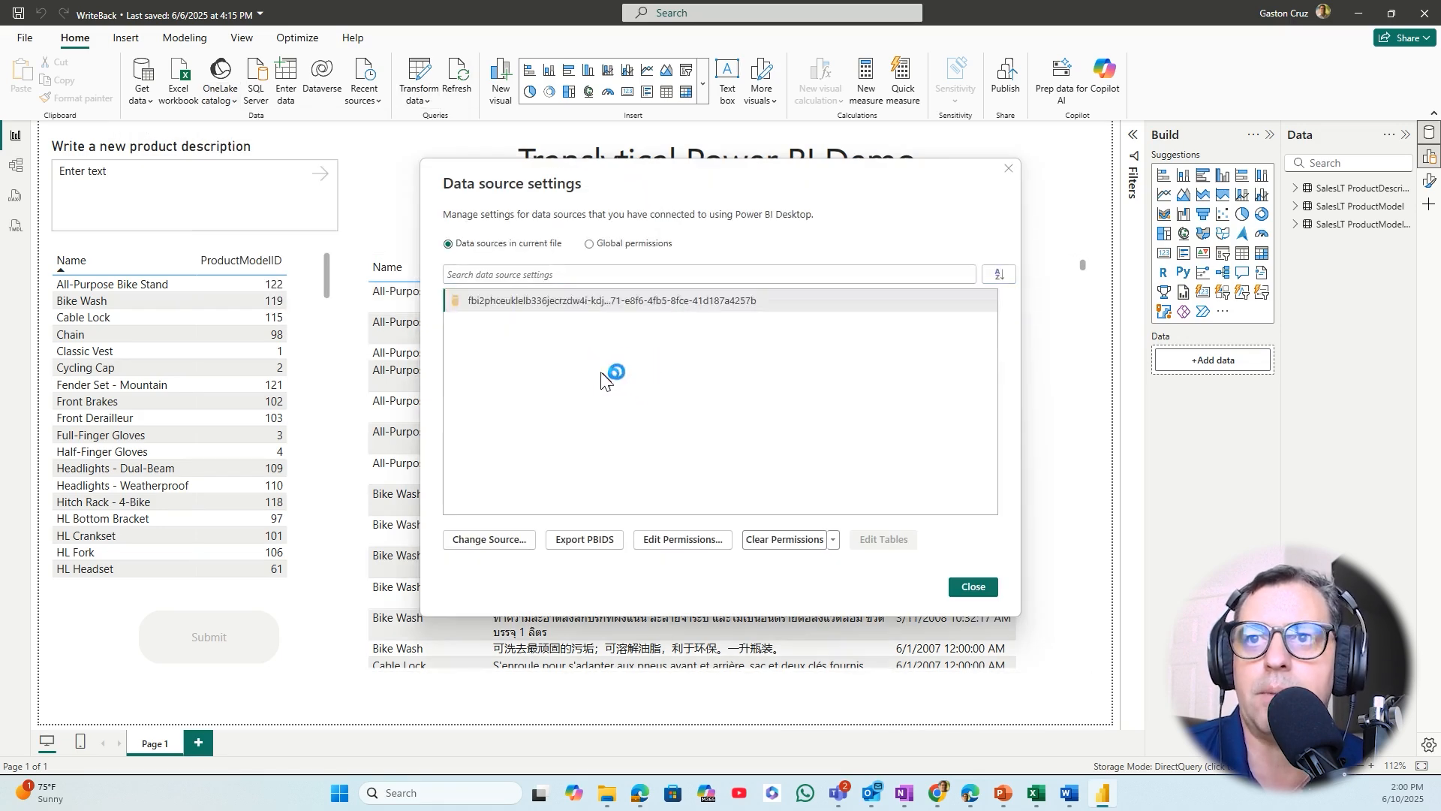
pyautogui.click(518, 300)
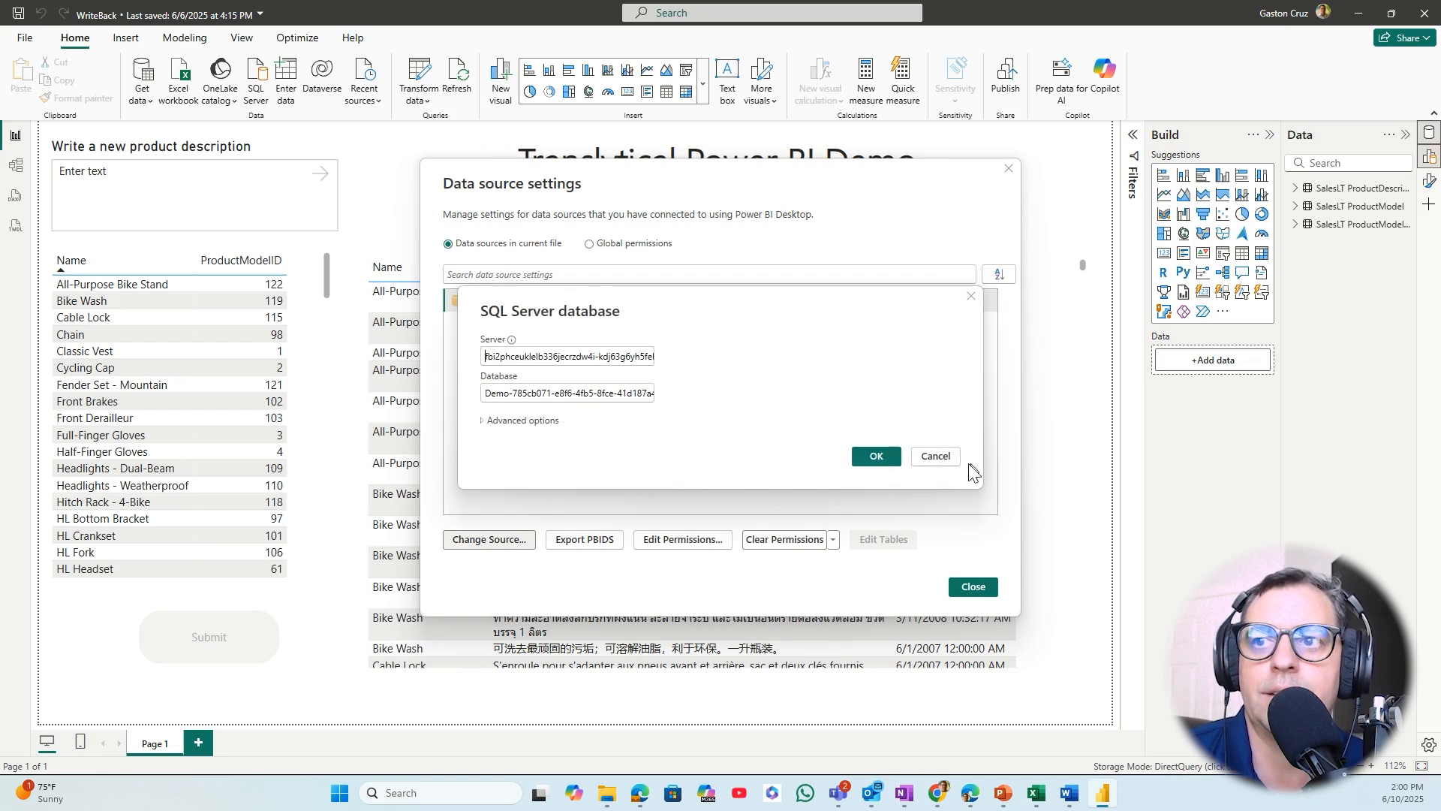
pyautogui.click(940, 461)
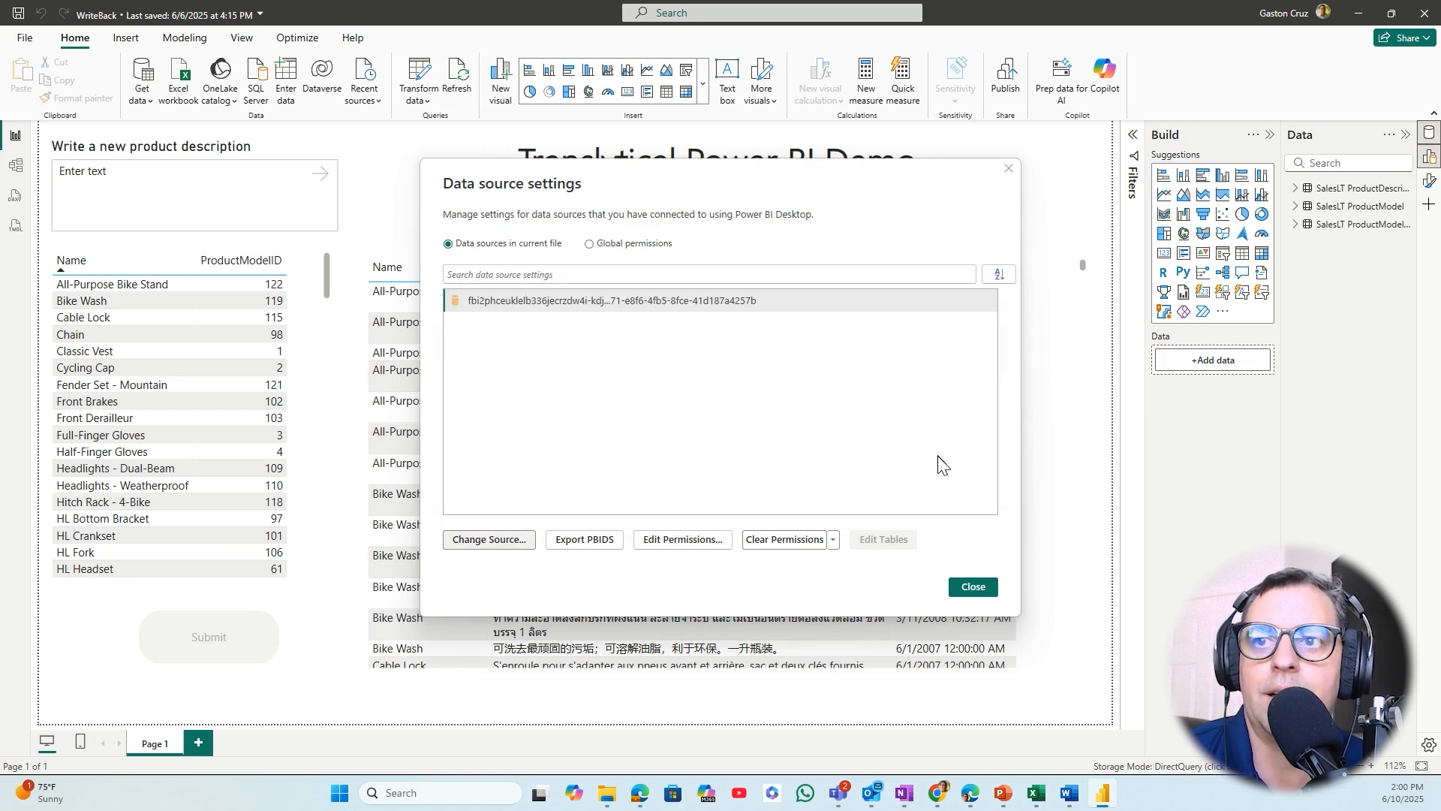
pyautogui.click(974, 586)
# Examine the SalesLT queries and their data source settings in the Power Query Editor, and return to the report
pyautogui.click(417, 98)
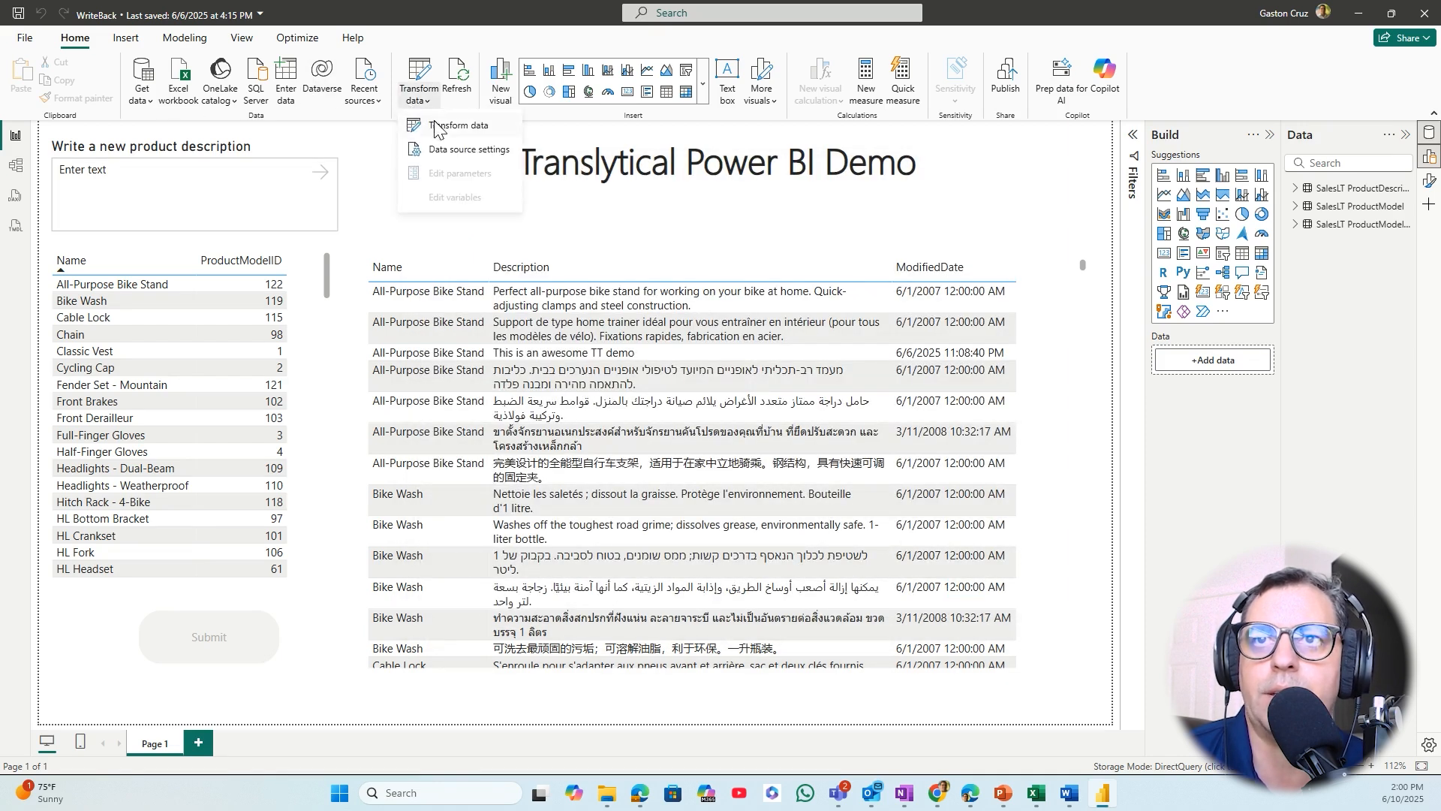
pyautogui.click(435, 128)
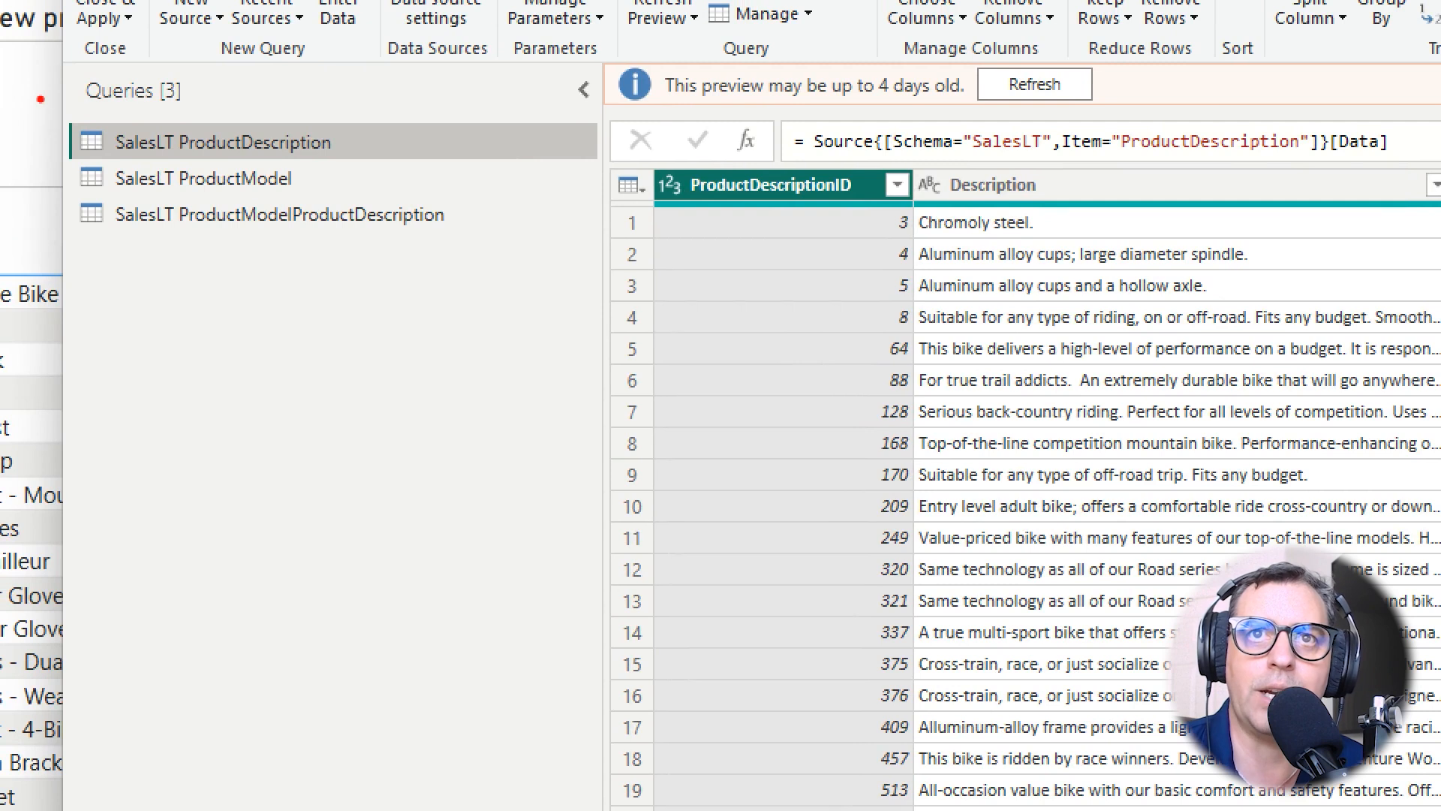
pyautogui.moveTo(40, 99); pyautogui.dragTo(530, 287)
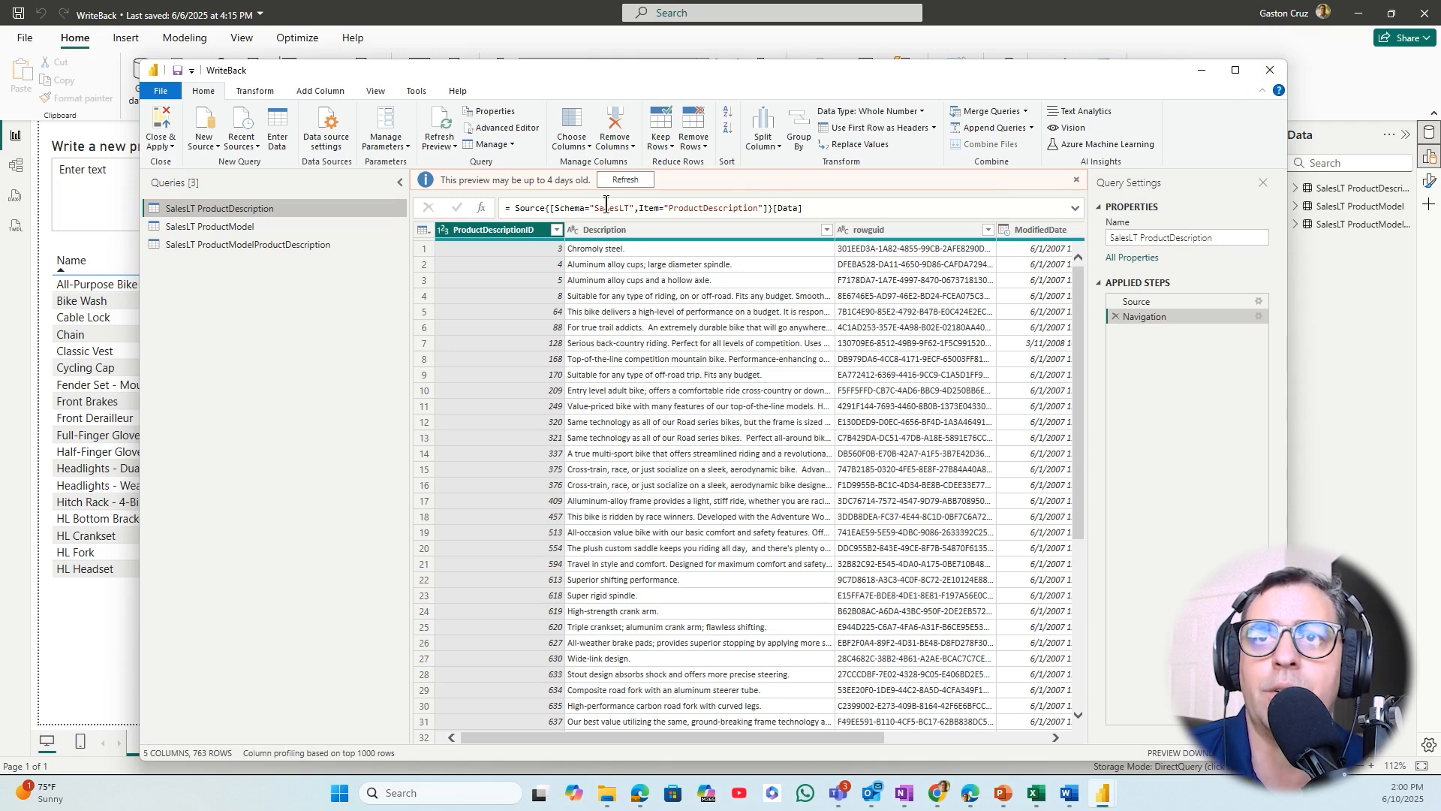
pyautogui.click(330, 143)
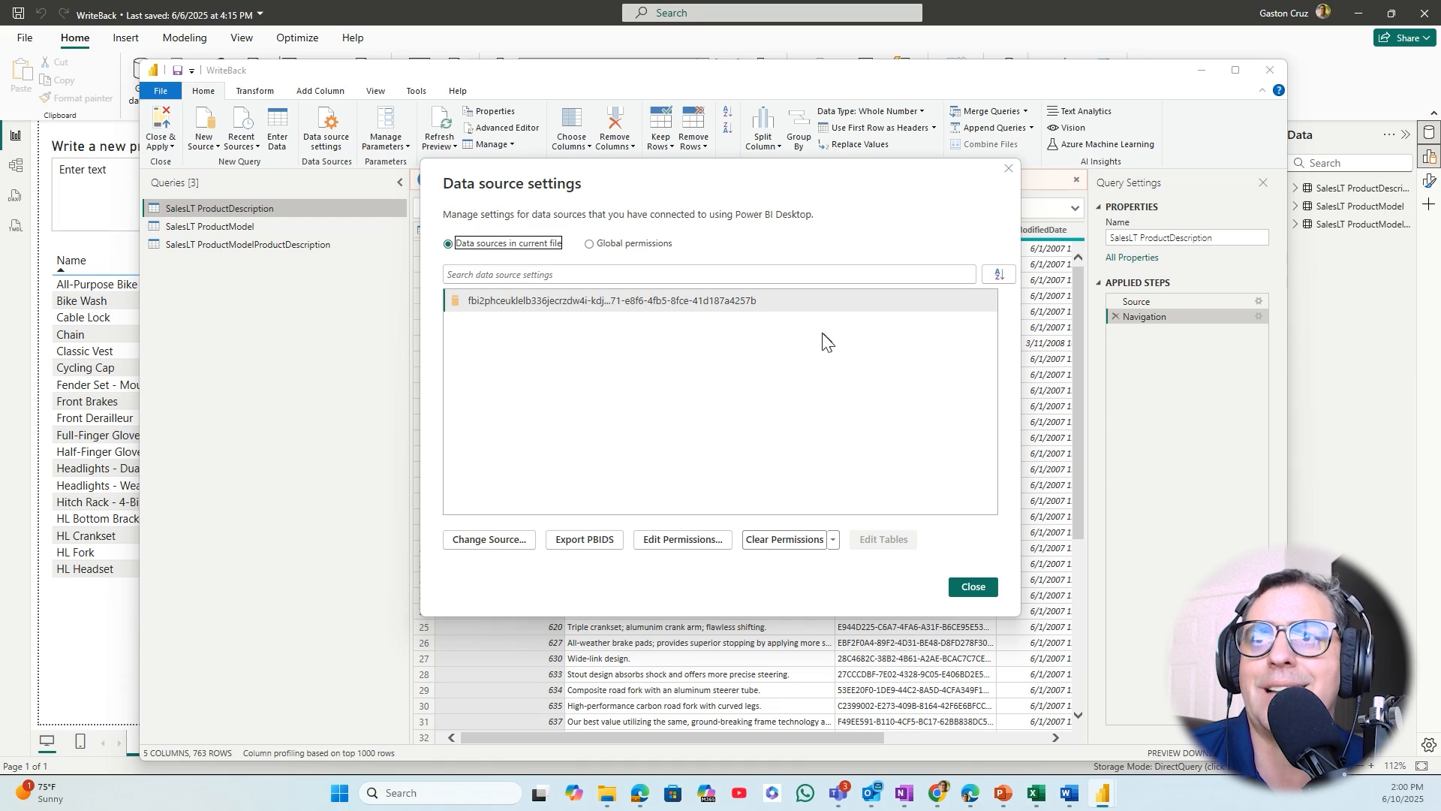
pyautogui.click(1008, 170)
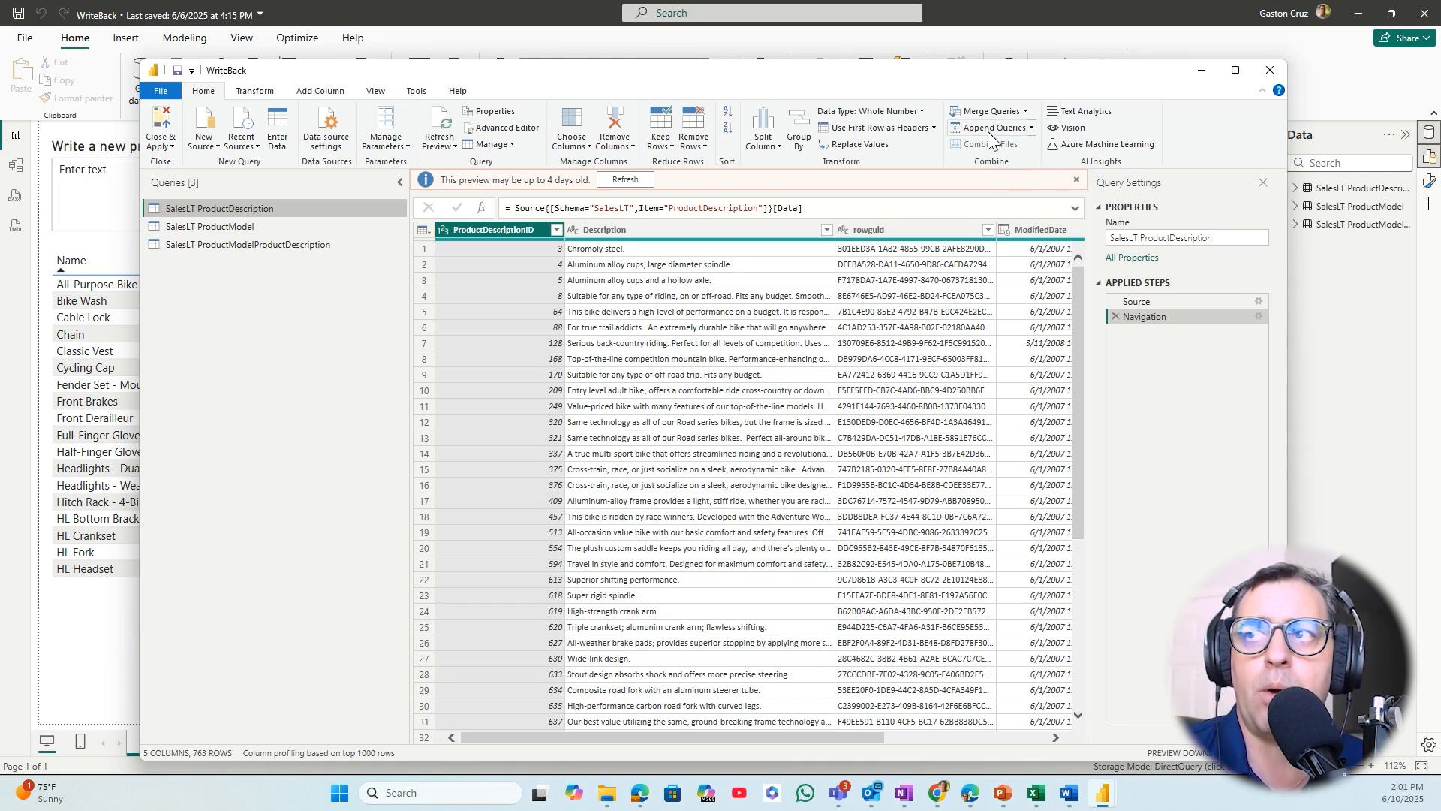
pyautogui.click(1269, 72)
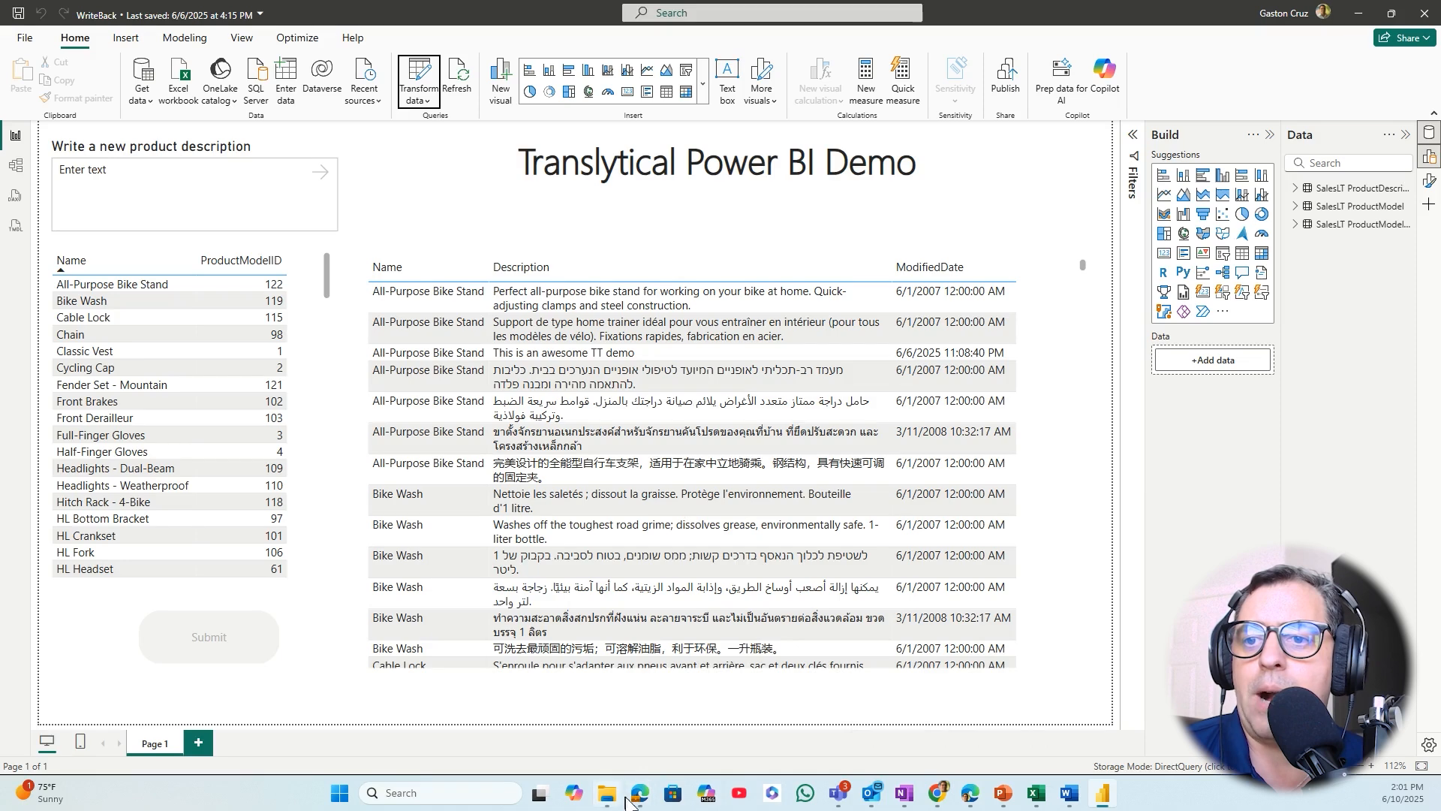
# Read the tutorial's instructions on DirectQuery mode and on building the product table and text slicer, comparing them with the report
pyautogui.moveTo(638, 800)
pyautogui.click(655, 718)
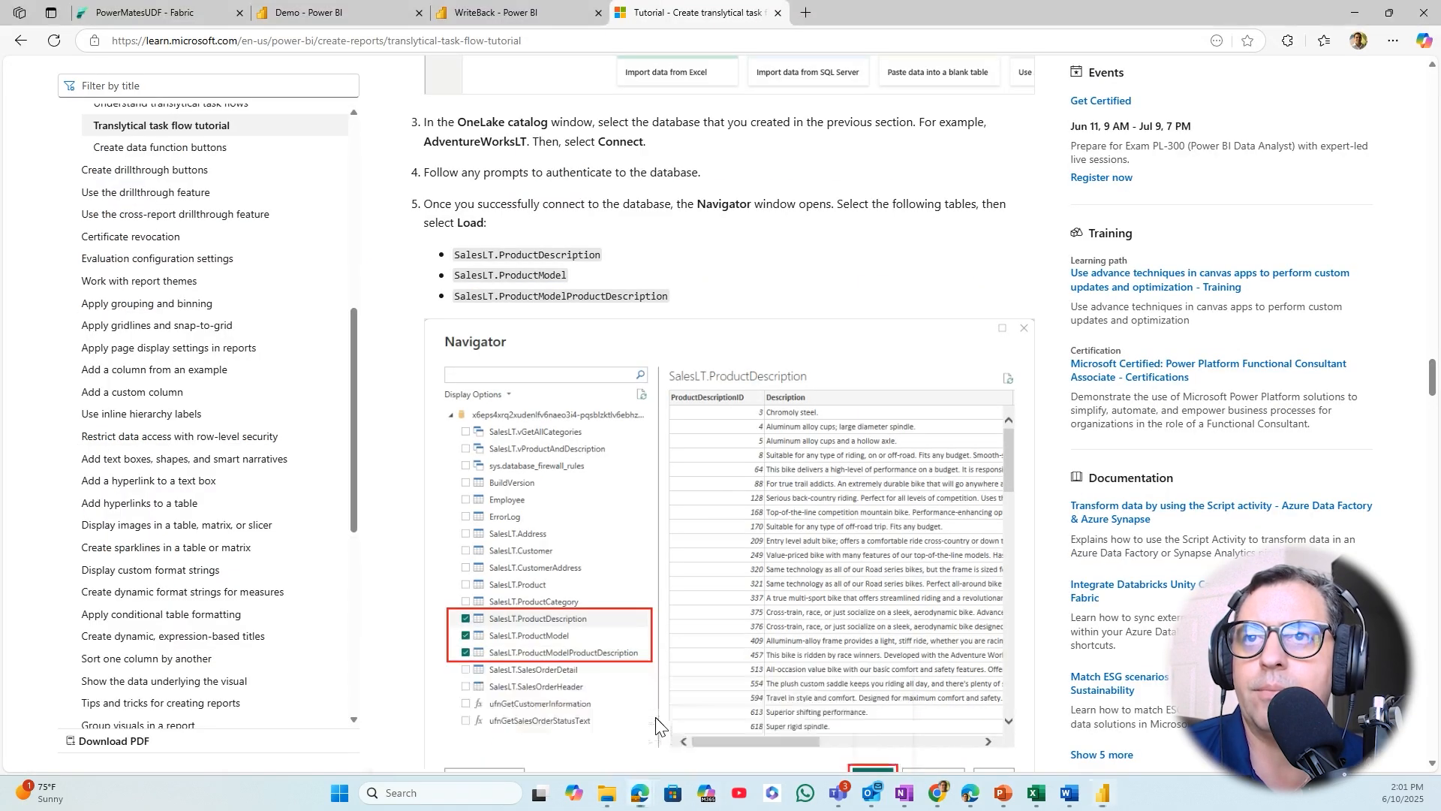
pyautogui.scroll(-2, 759, 375)
pyautogui.scroll(-2, 759, 376)
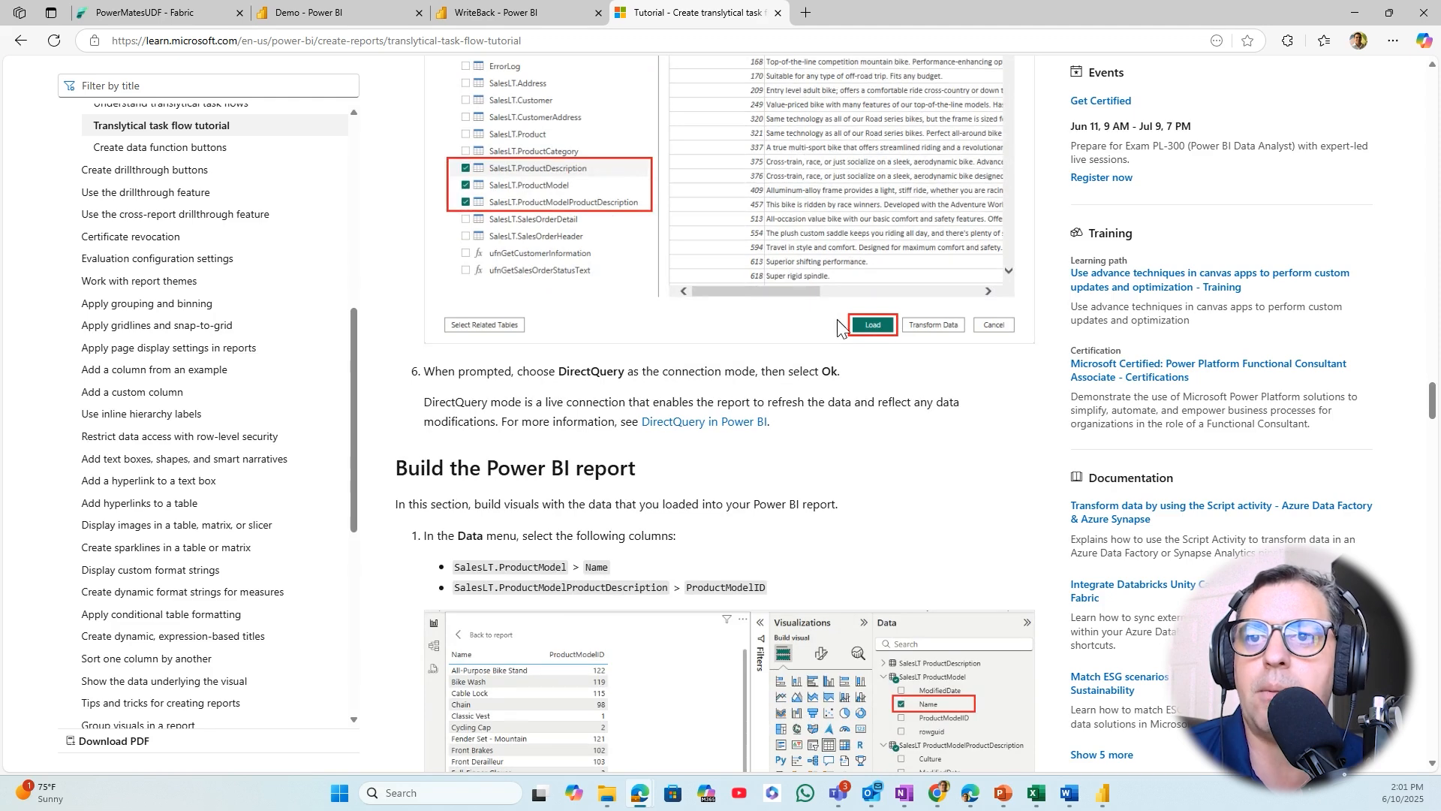
pyautogui.scroll(-5, 839, 327)
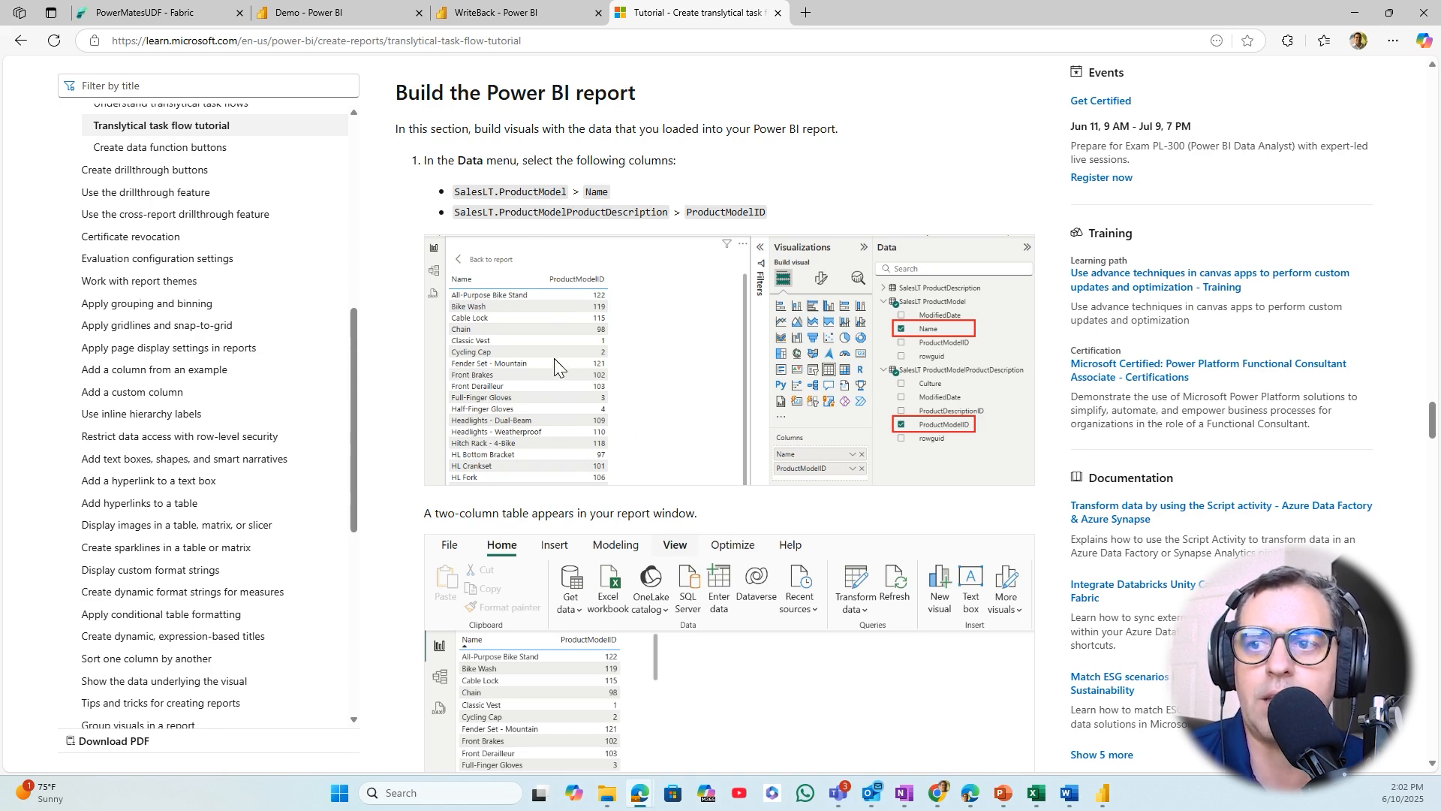
pyautogui.click(1101, 793)
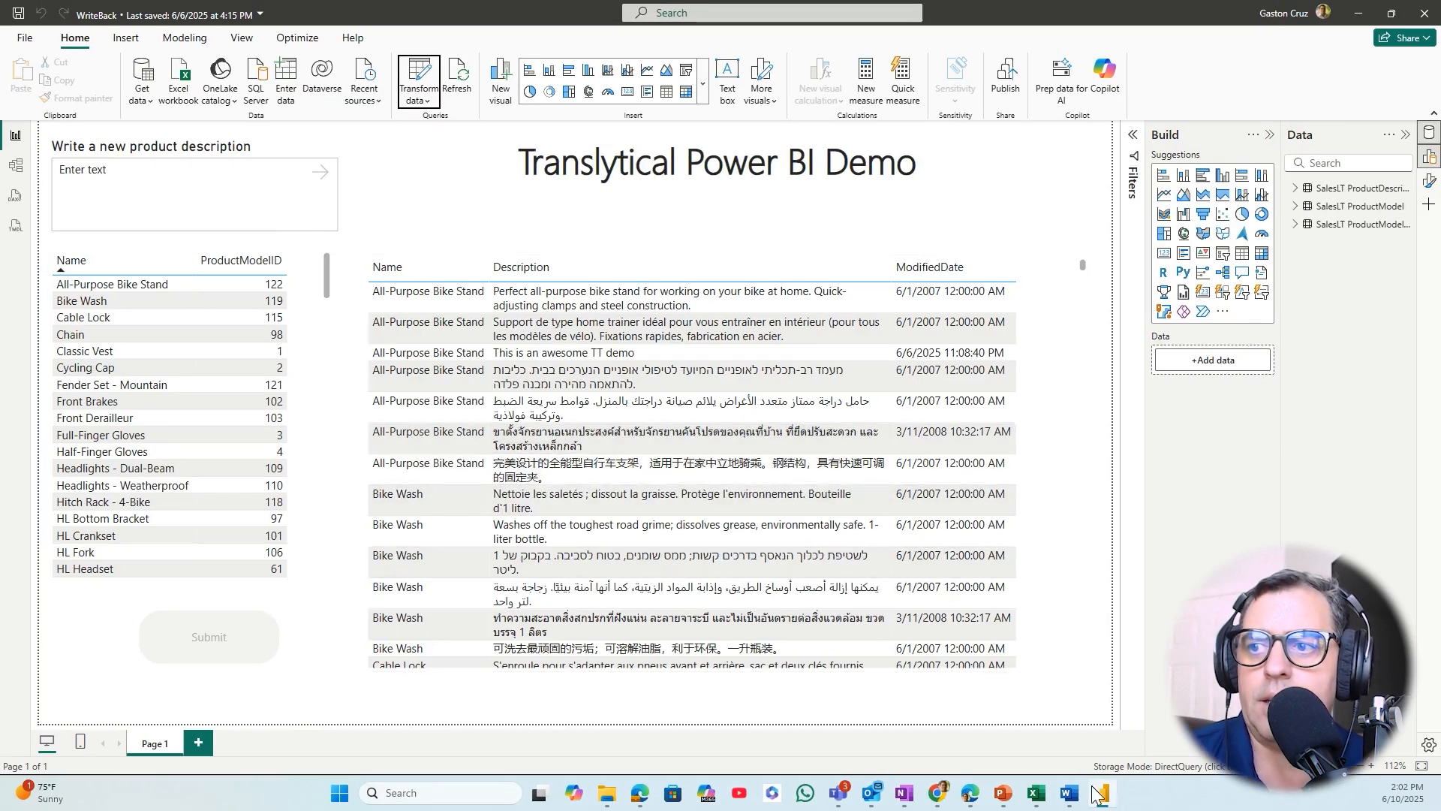
pyautogui.click(1097, 794)
pyautogui.scroll(-3, 744, 408)
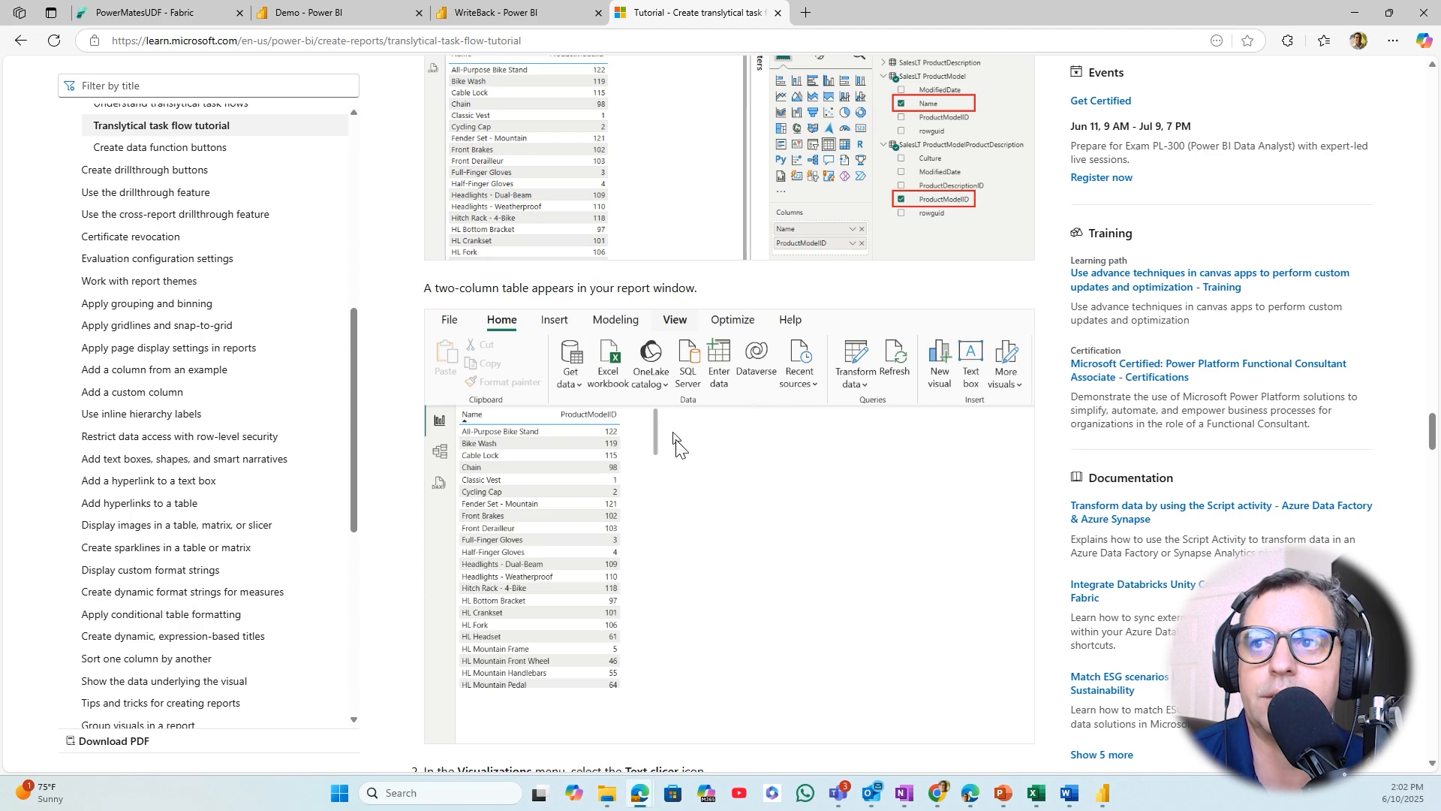
pyautogui.scroll(-9, 664, 403)
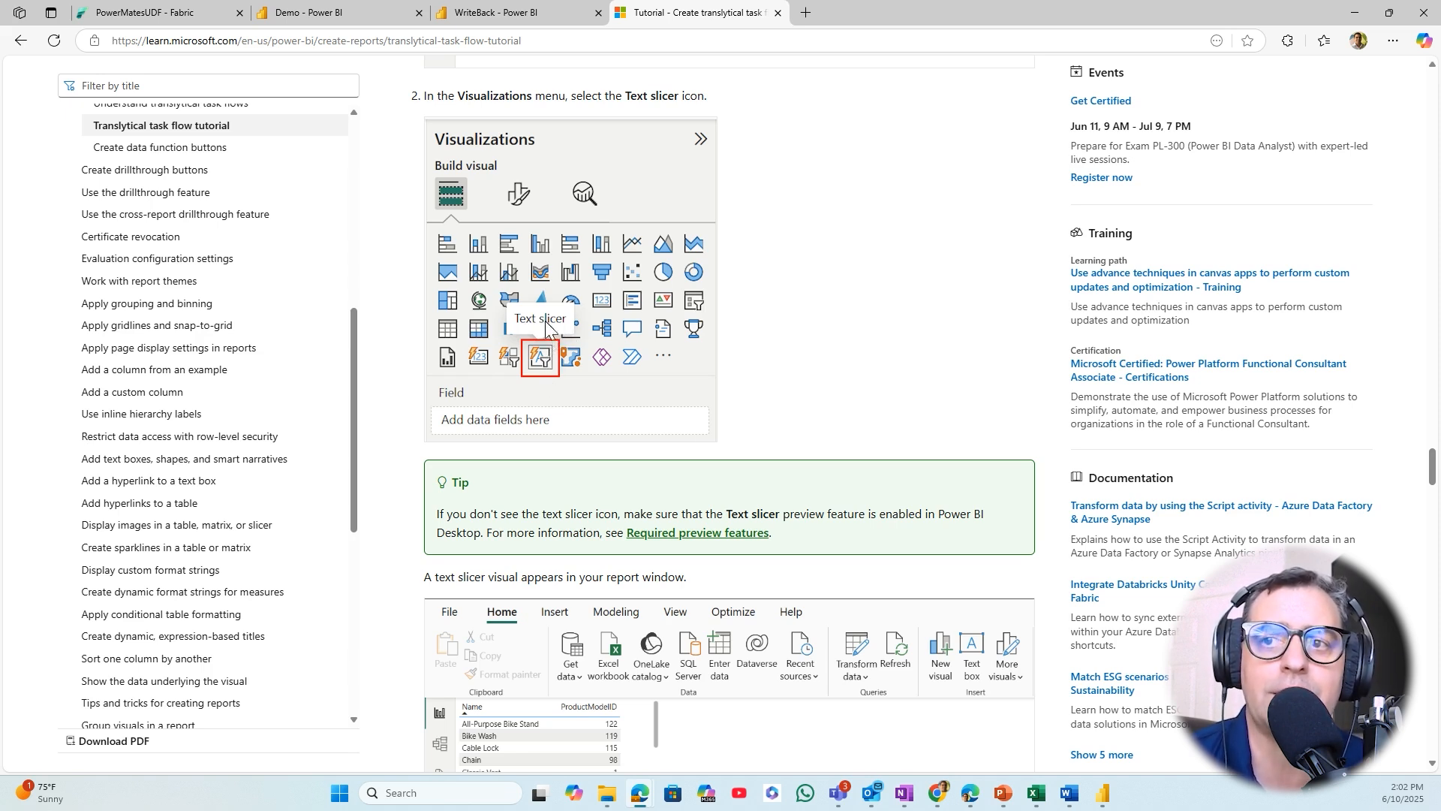
# Check the Connect to Fabric SQL Databases and Translytical Tasks Flow preview features in Power BI Desktop's options, and return to the WriteBack report
pyautogui.click(1103, 794)
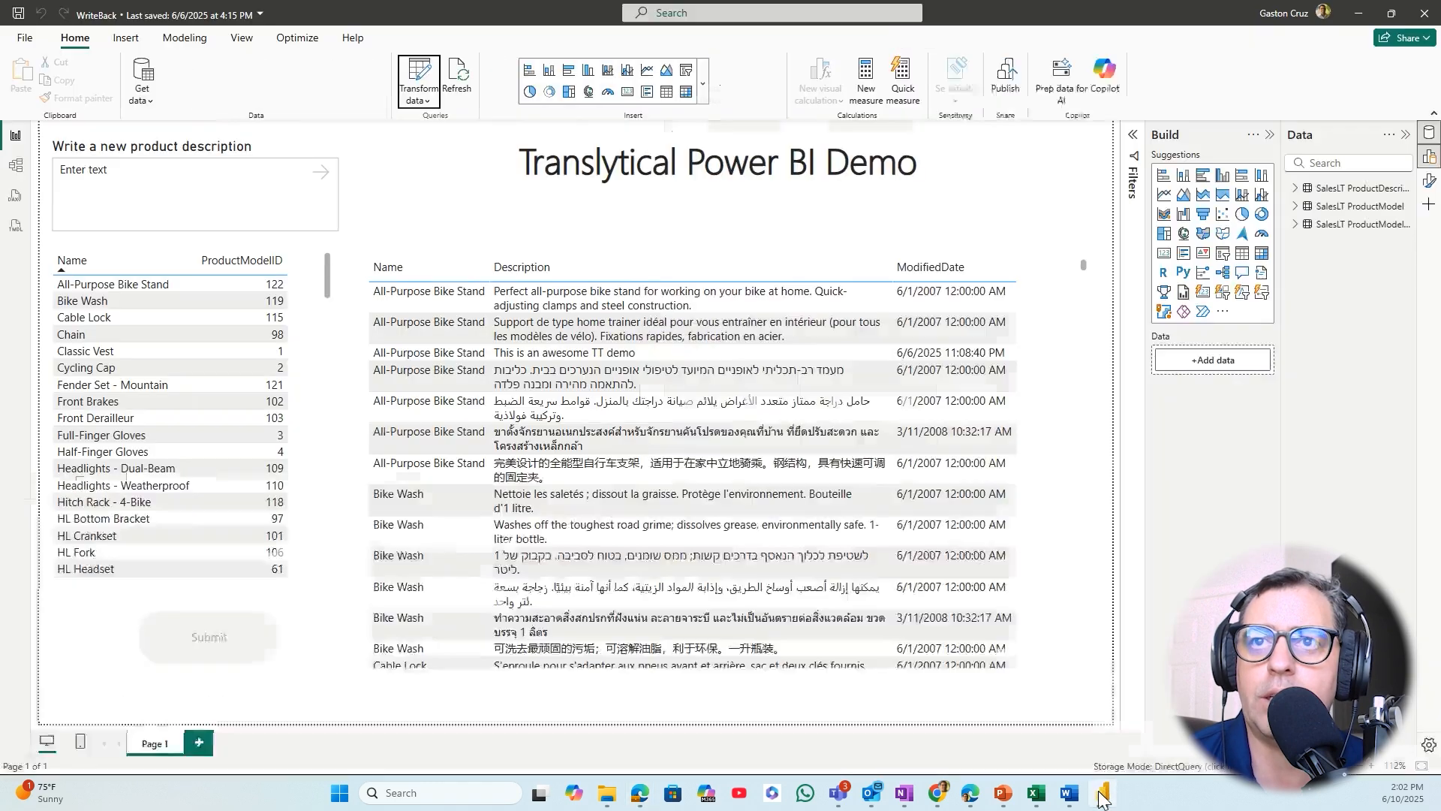
pyautogui.click(26, 41)
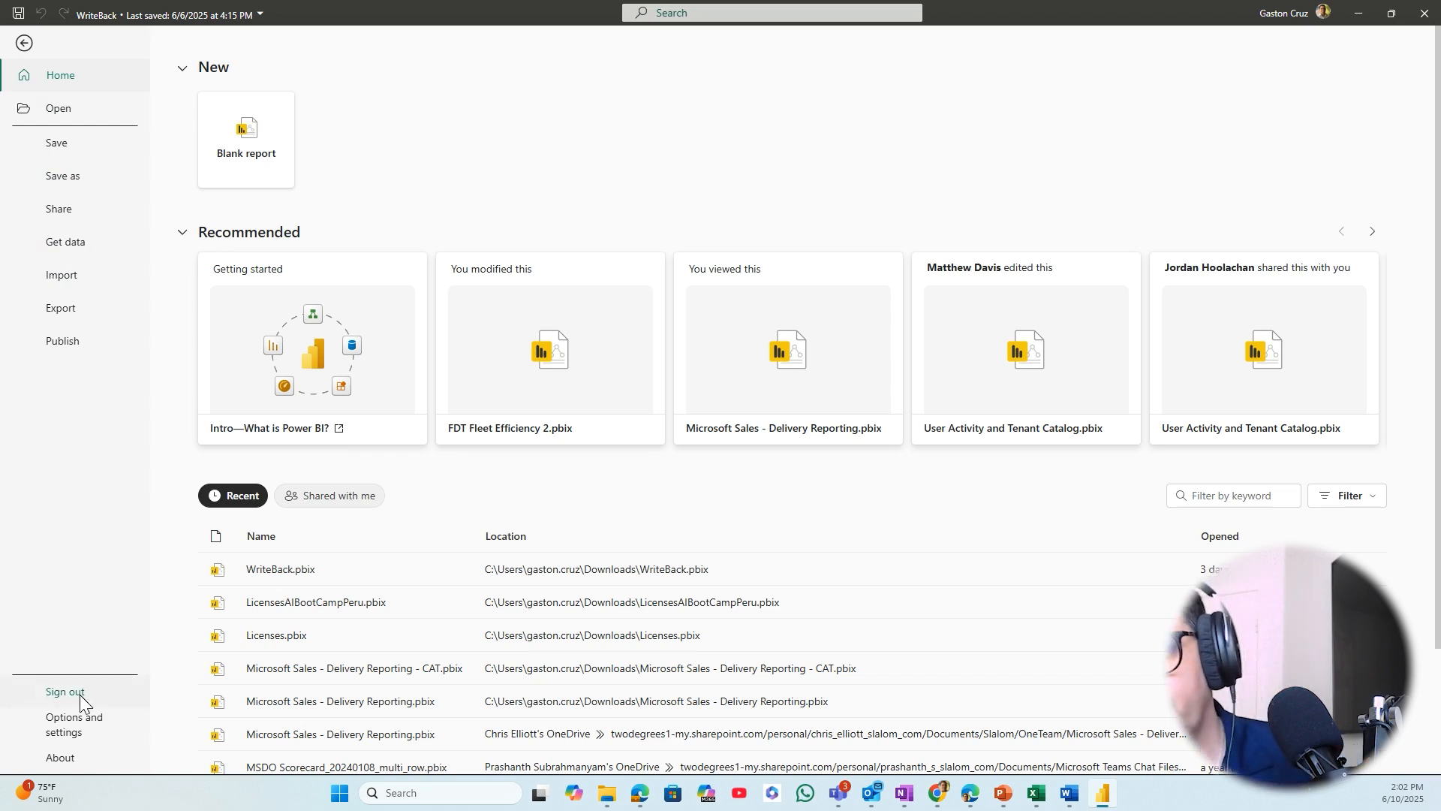
pyautogui.click(74, 730)
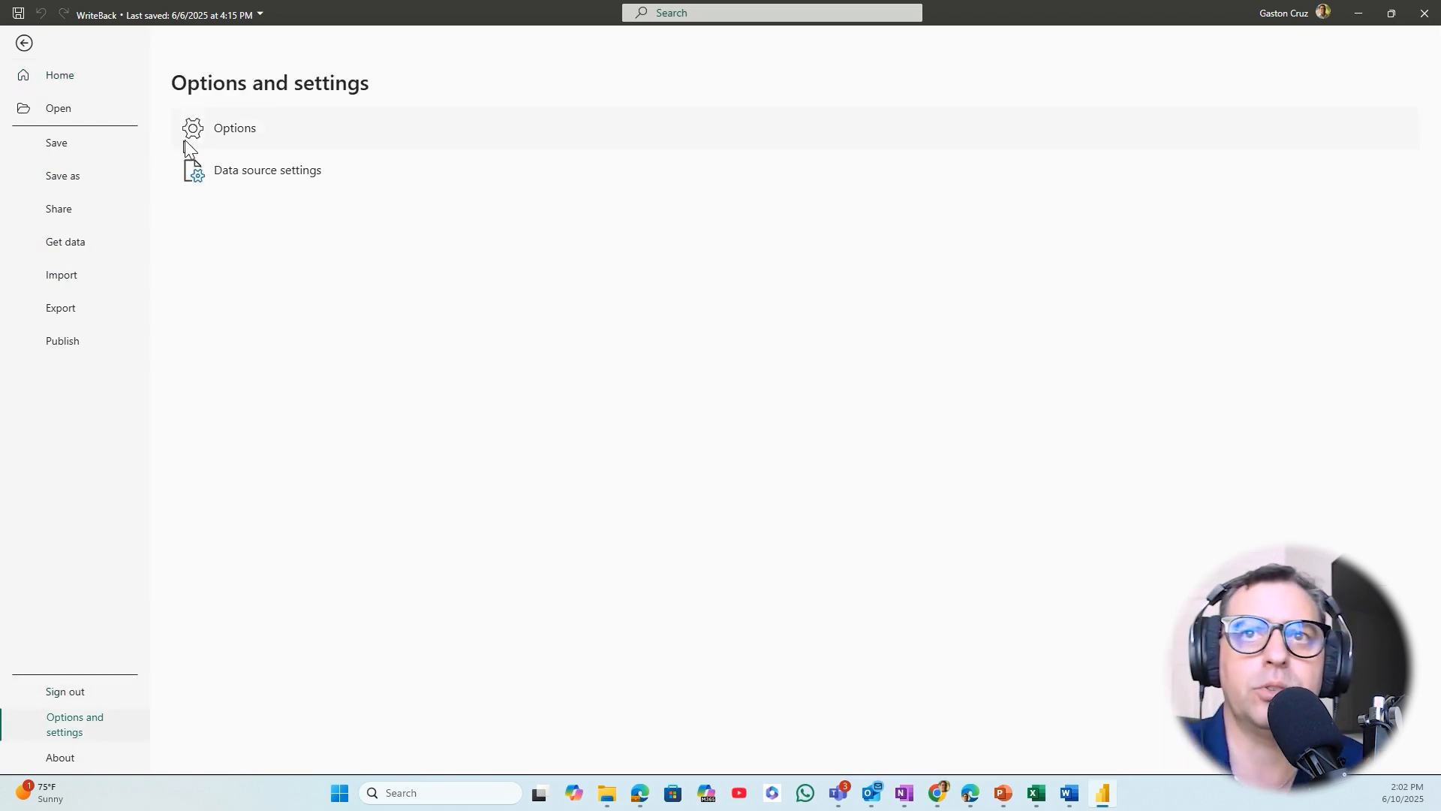
pyautogui.click(224, 143)
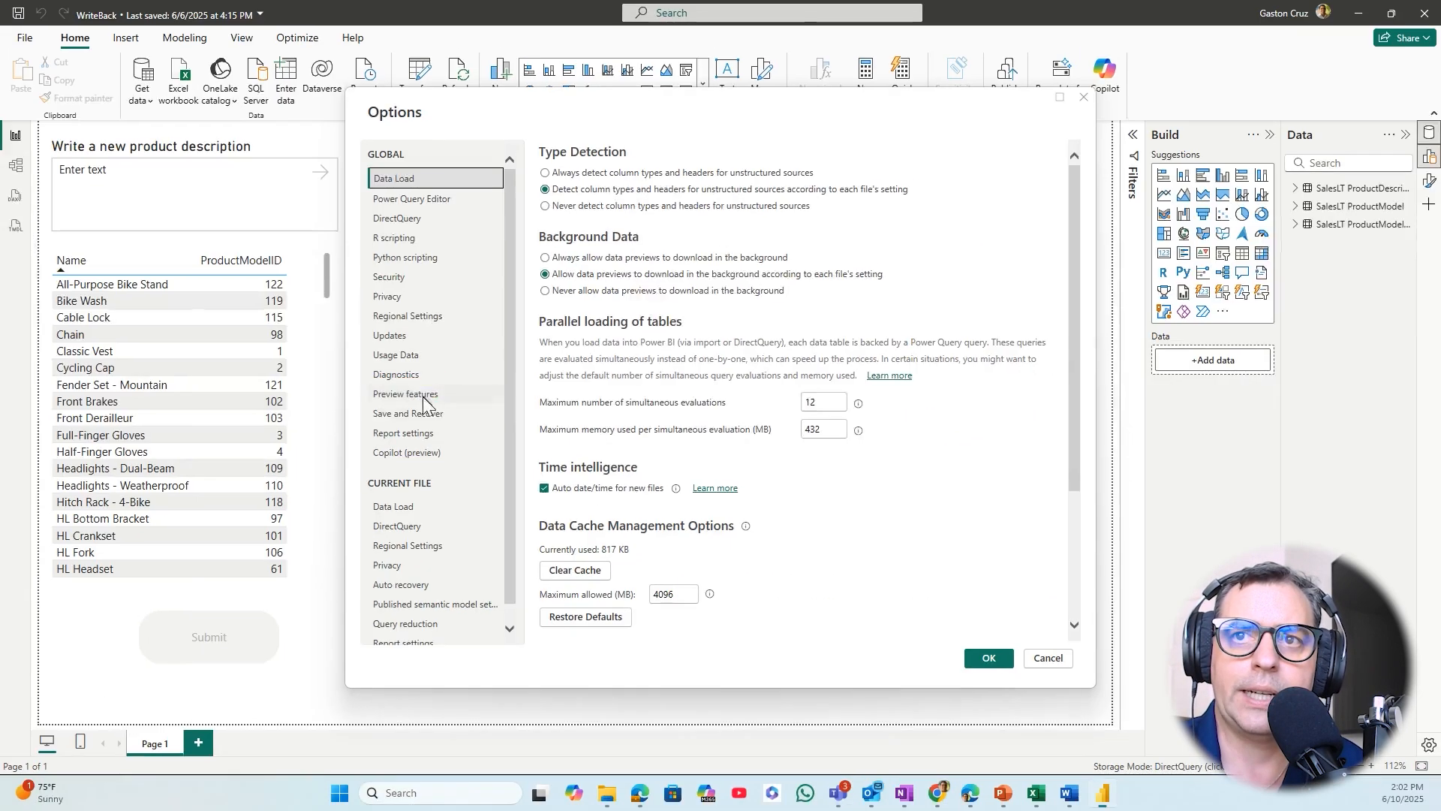
pyautogui.click(422, 395)
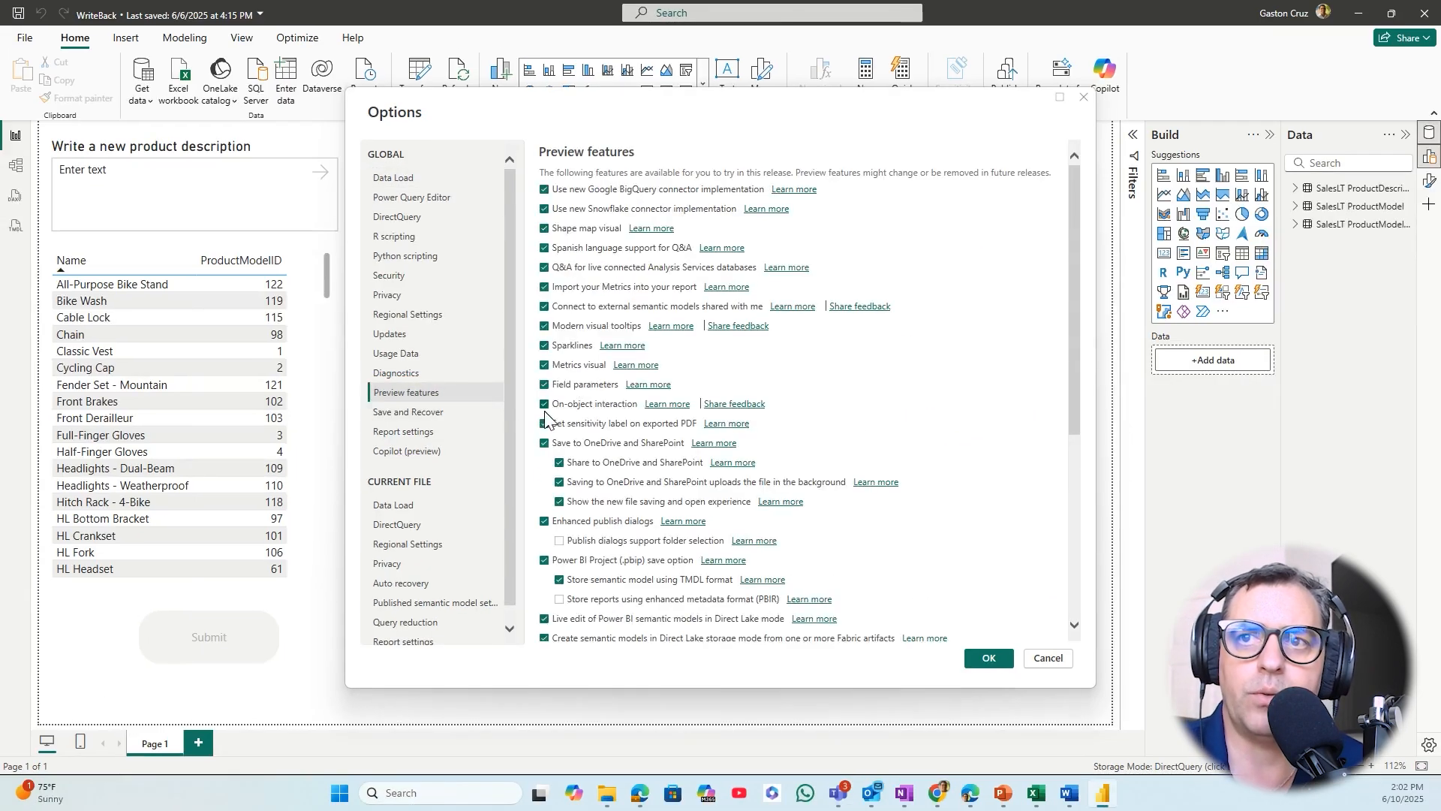
pyautogui.moveTo(1073, 384); pyautogui.dragTo(1072, 565)
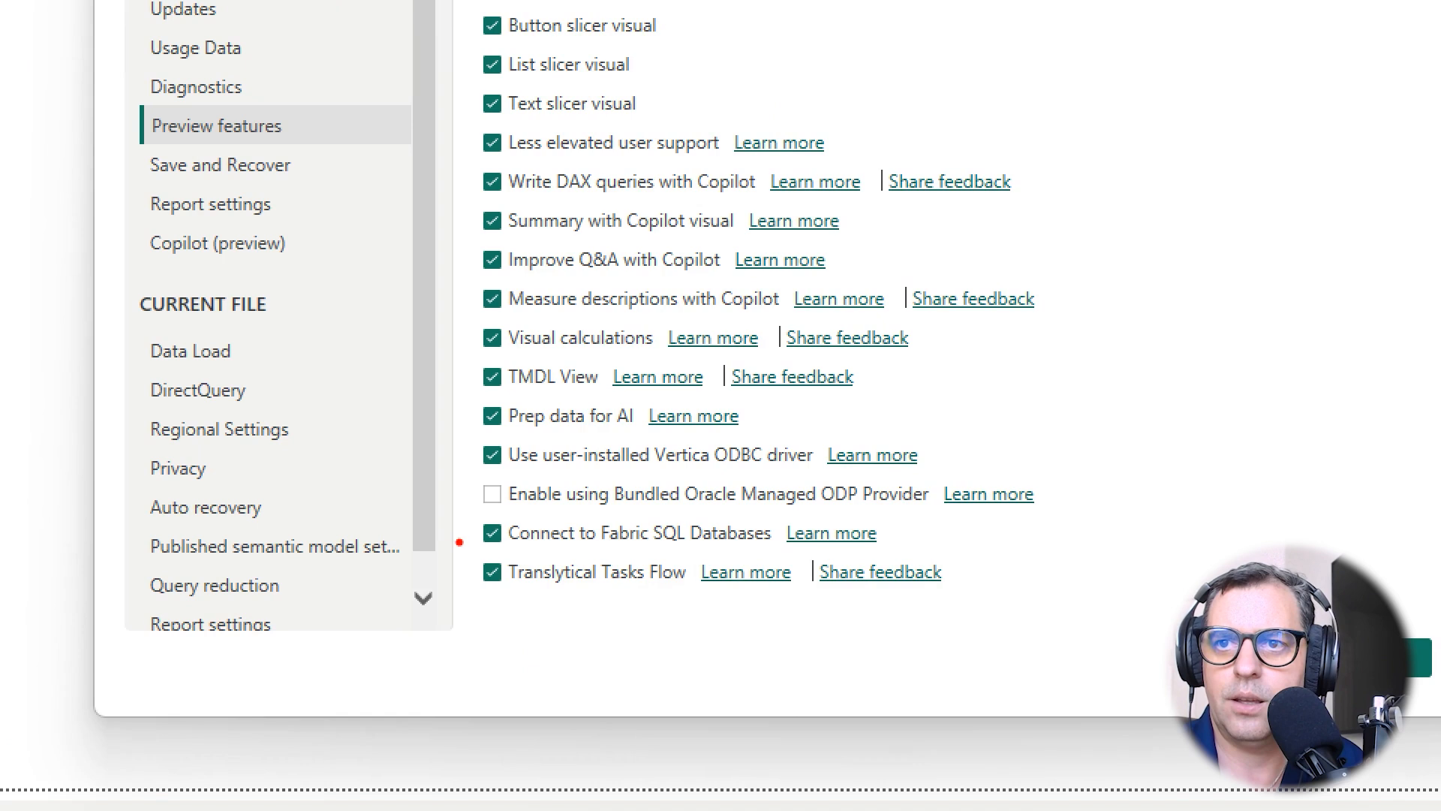
pyautogui.moveTo(459, 542); pyautogui.dragTo(989, 602)
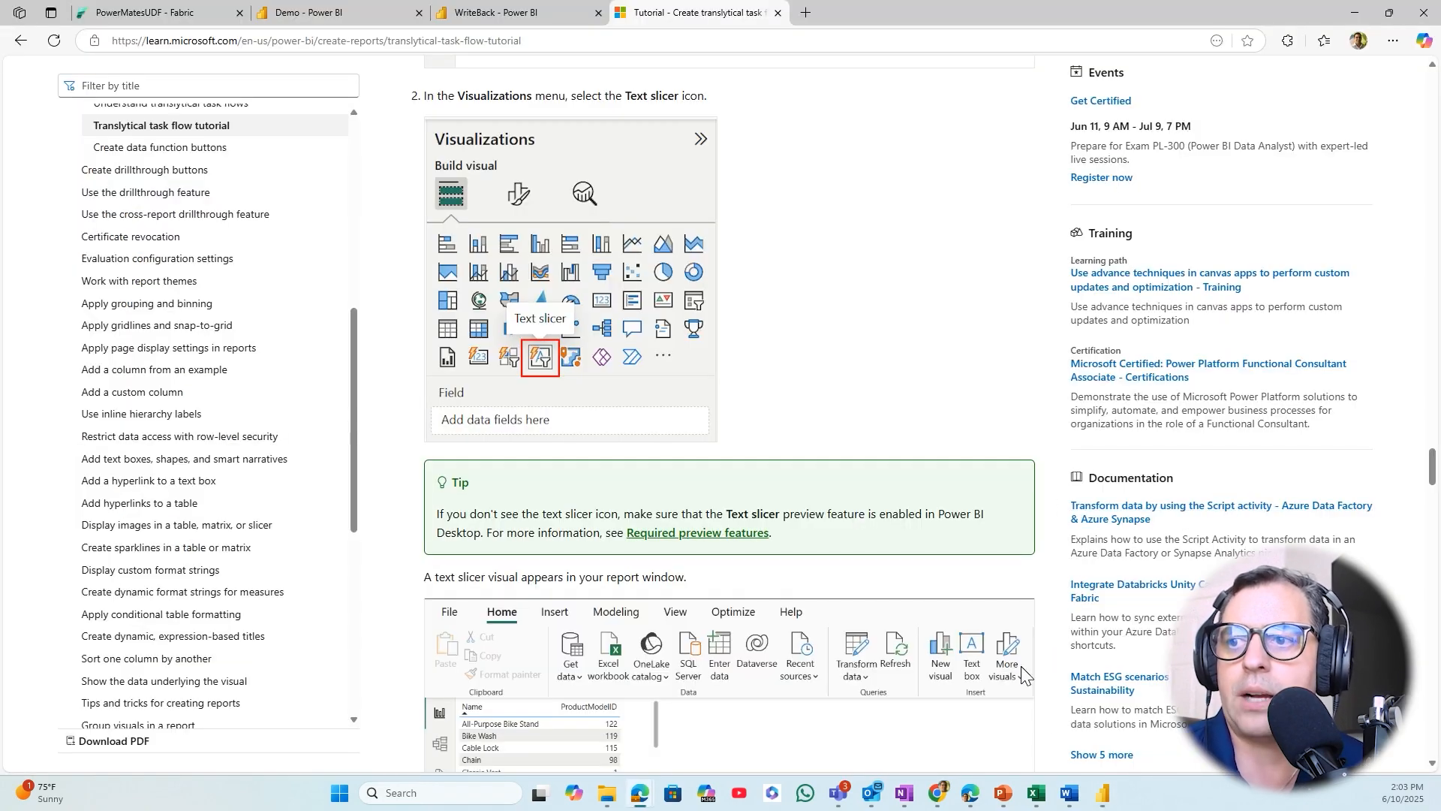
pyautogui.click(1102, 793)
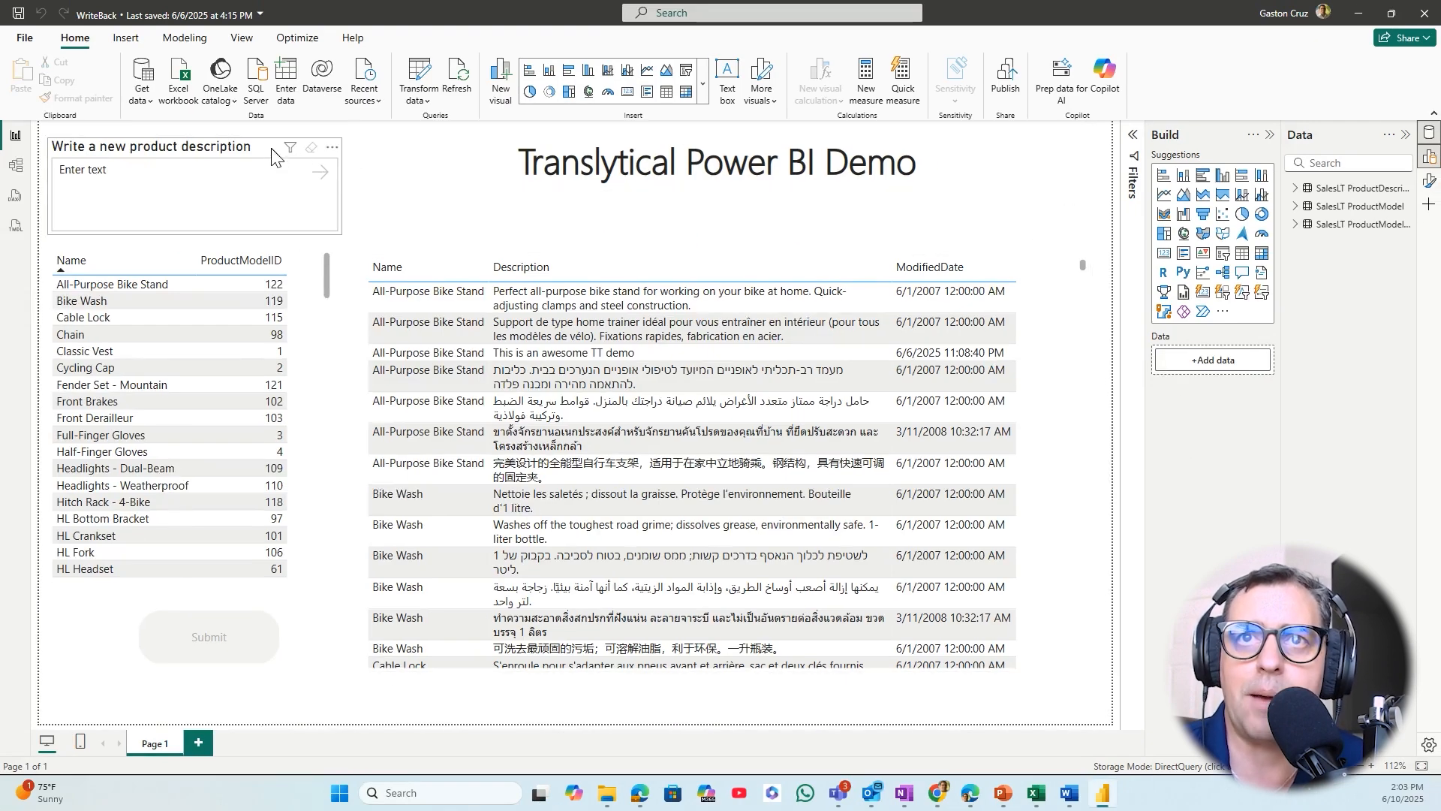
# Read the tutorial's instructions on titling the text slicer, adding a blank button and configuring its action, and return to the report
pyautogui.click(271, 154)
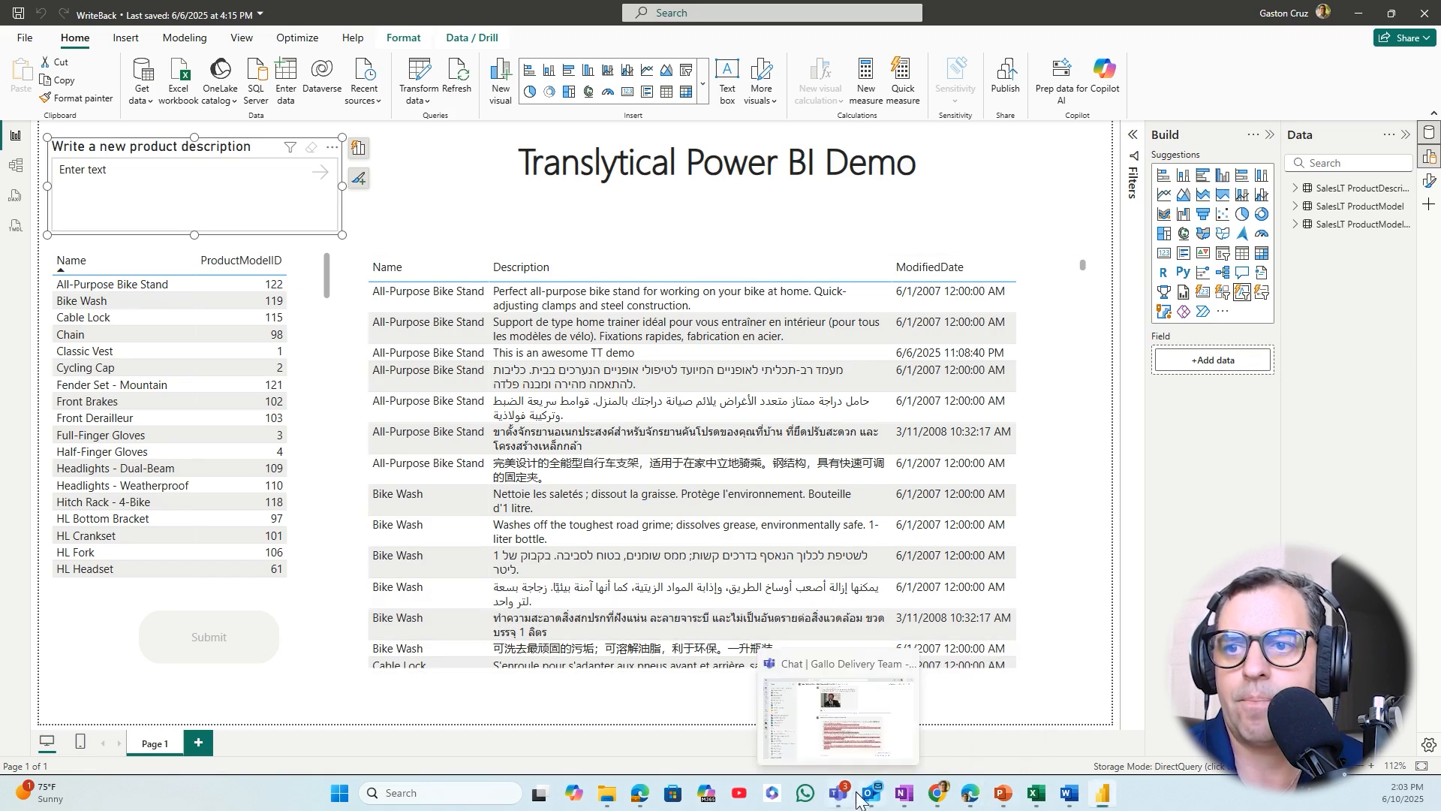
pyautogui.moveTo(643, 797)
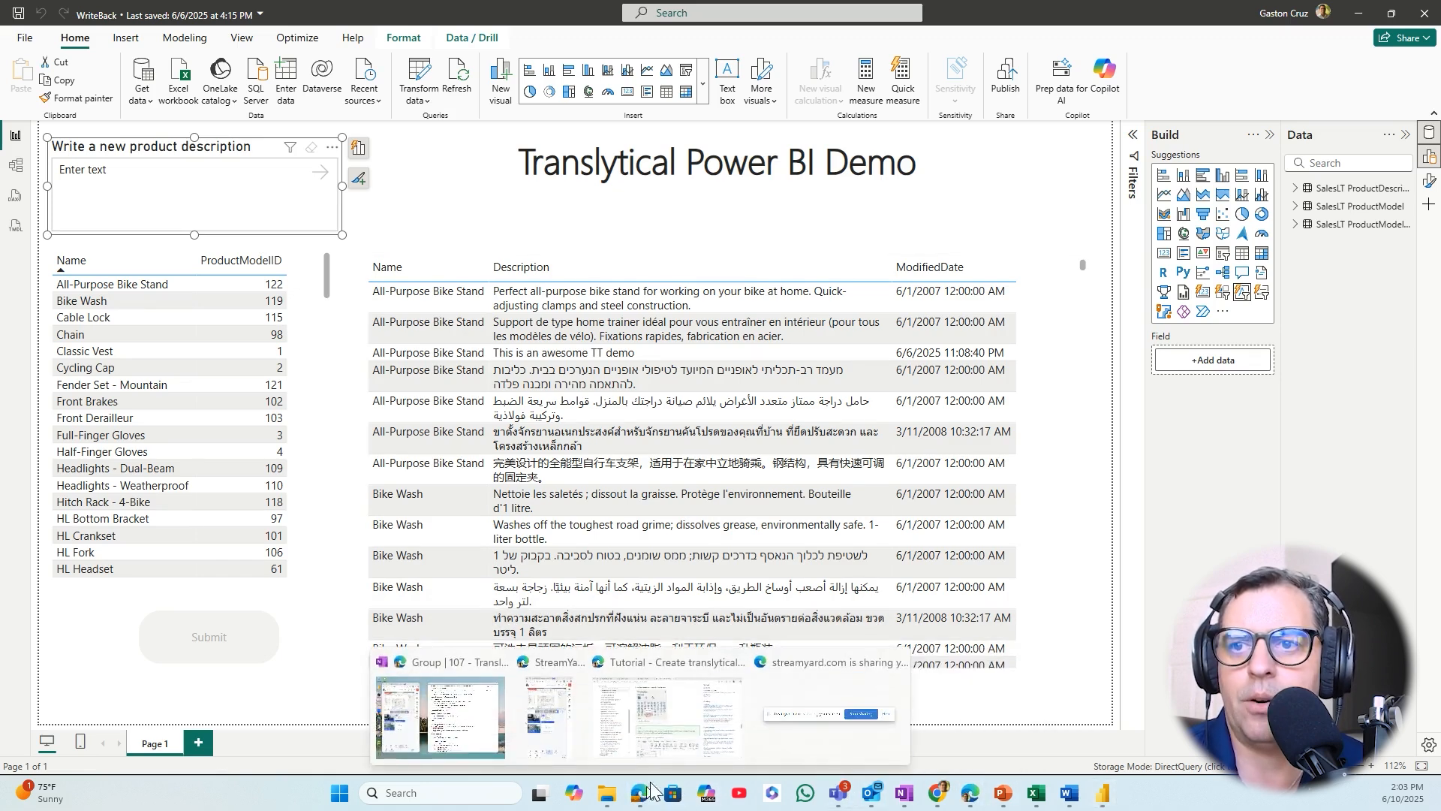
pyautogui.click(703, 702)
pyautogui.scroll(-5, 703, 701)
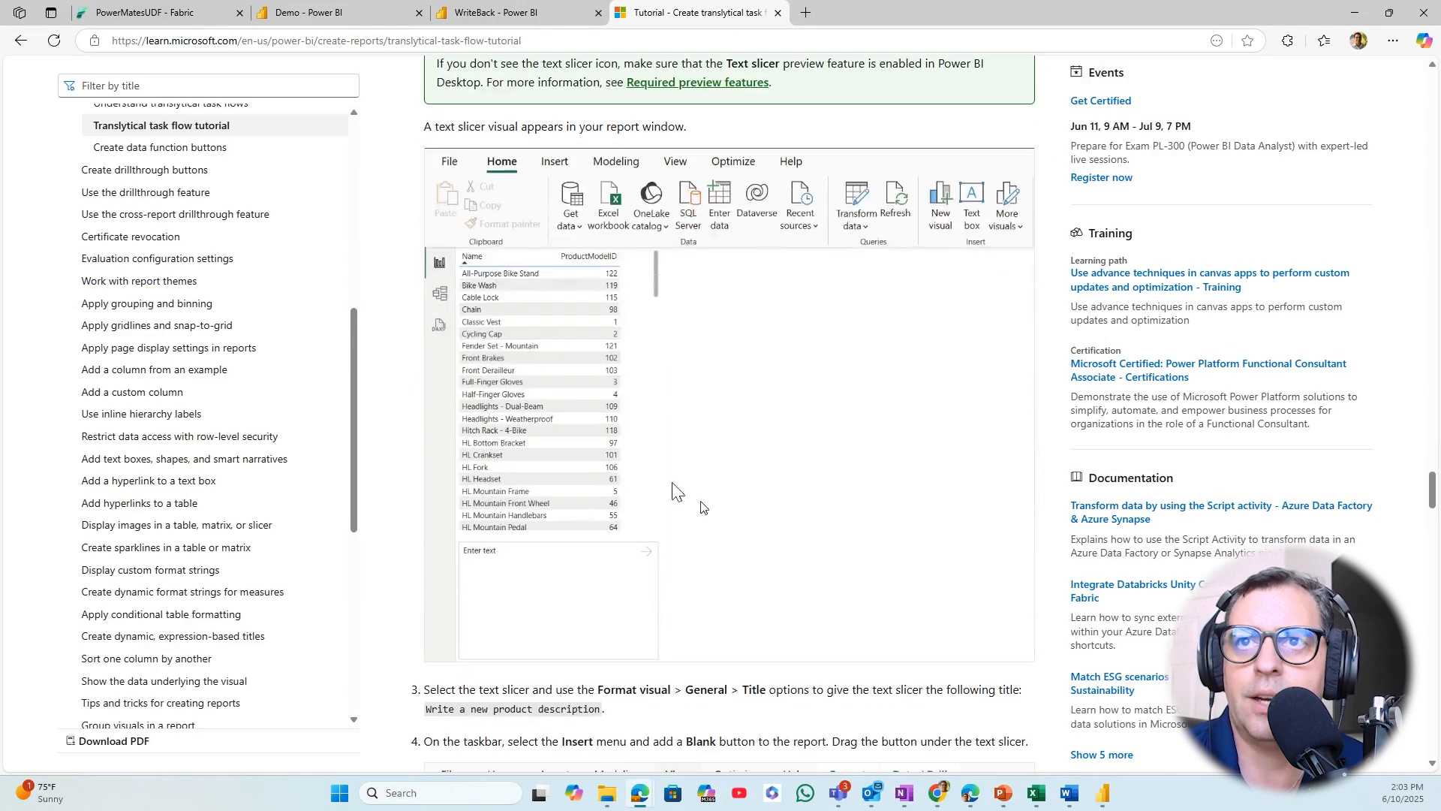
pyautogui.scroll(-4, 639, 171)
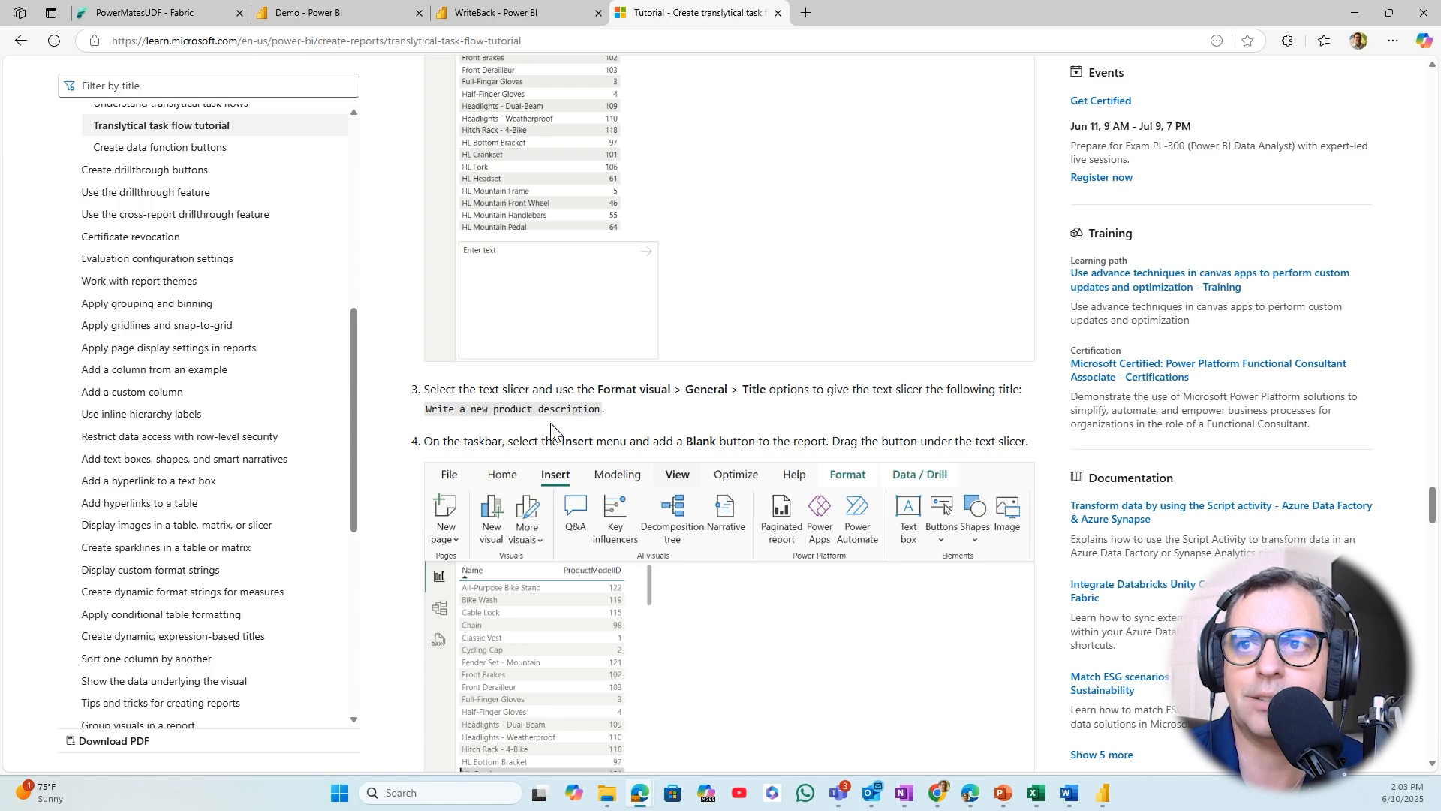
pyautogui.scroll(-3, 675, 443)
pyautogui.scroll(-1, 674, 443)
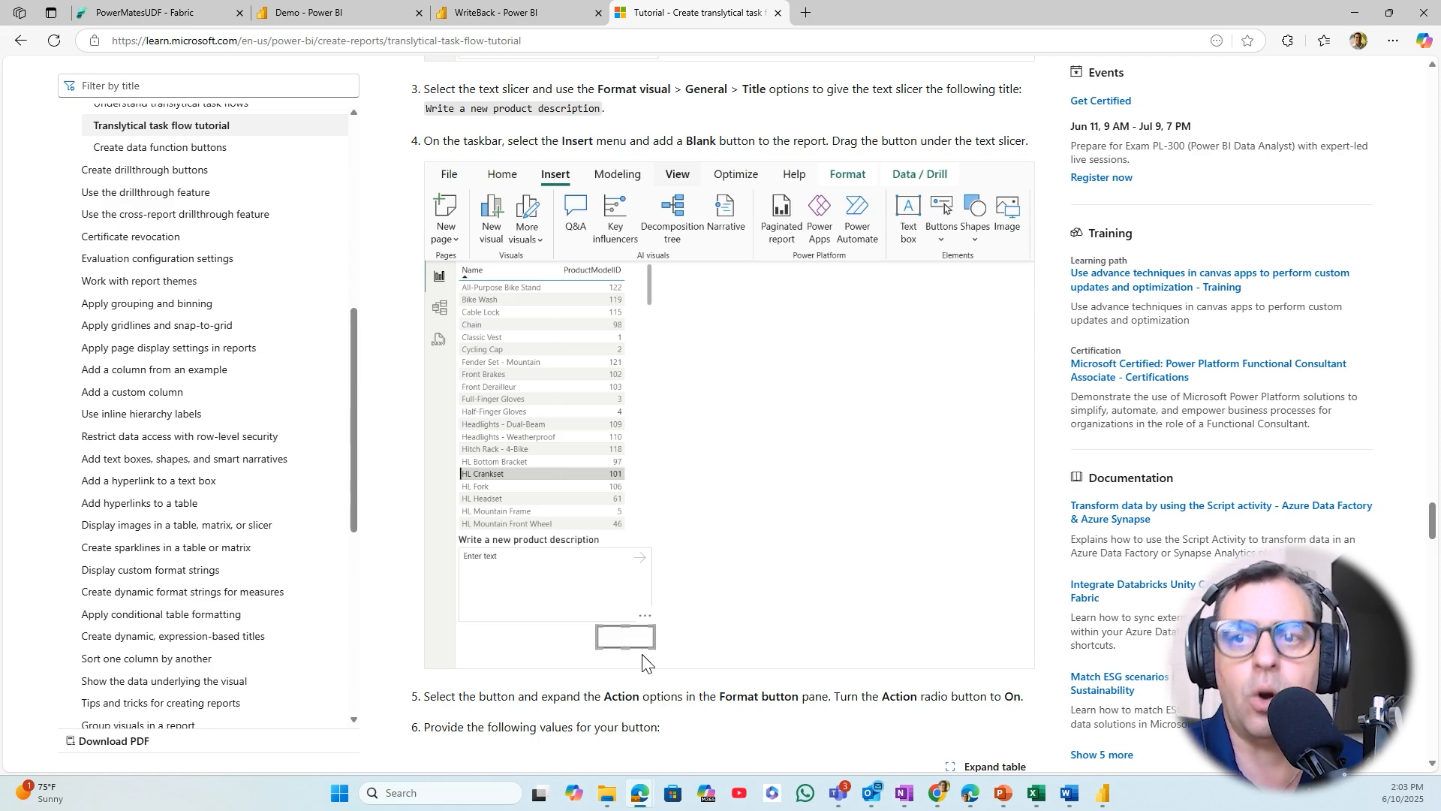
pyautogui.scroll(-7, 717, 548)
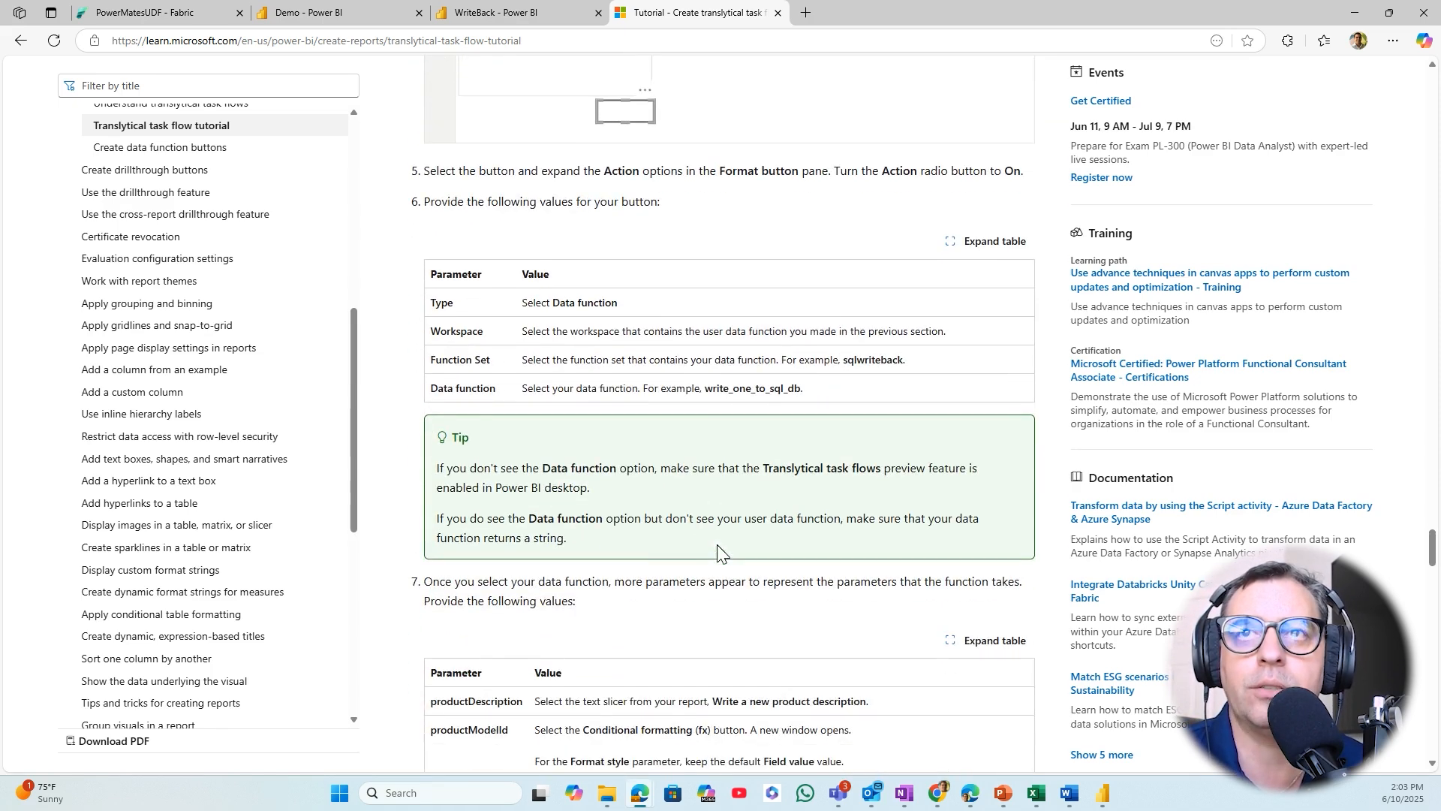
pyautogui.click(1105, 795)
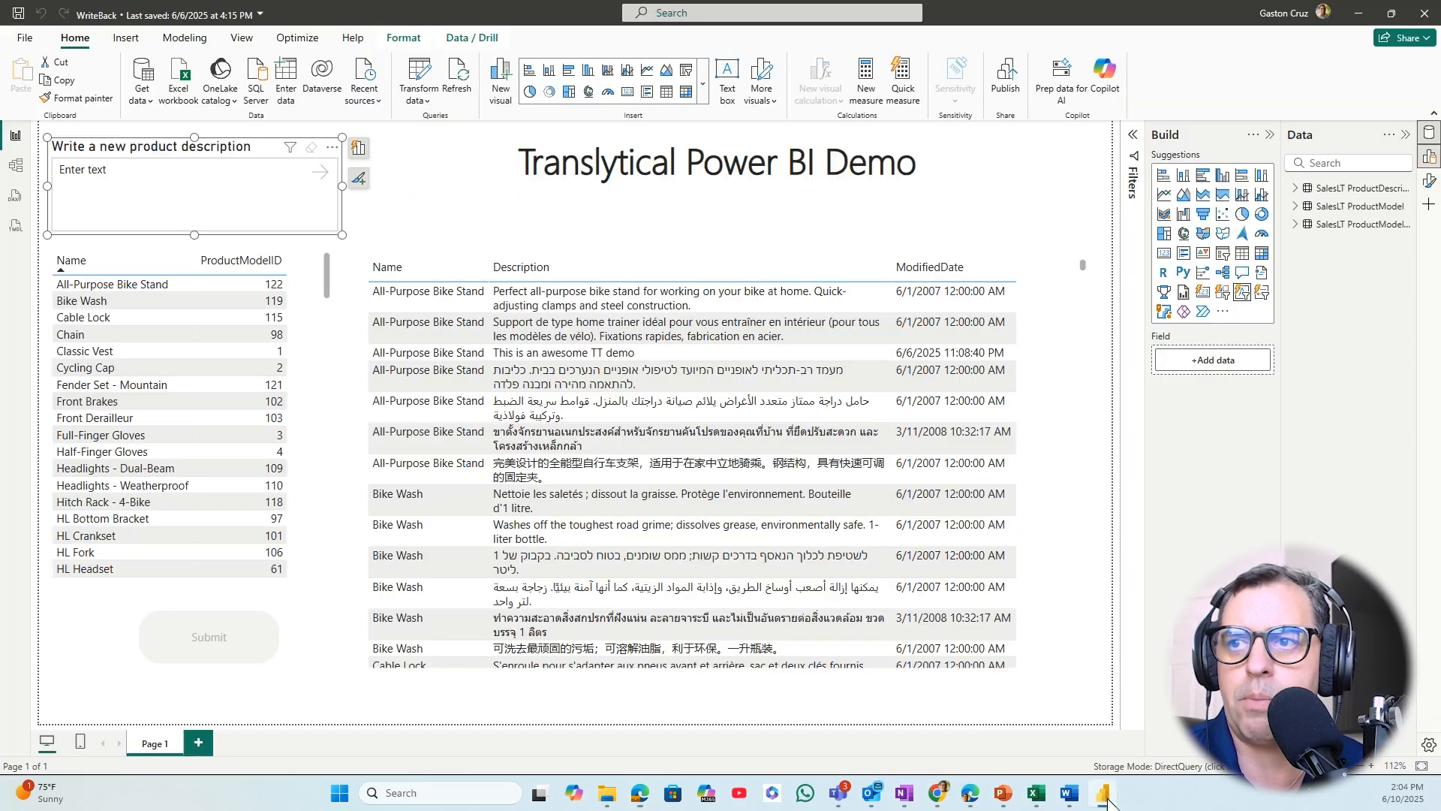
# Select the Submit button on the report page and review the types of buttons available for insertion
pyautogui.click(266, 639)
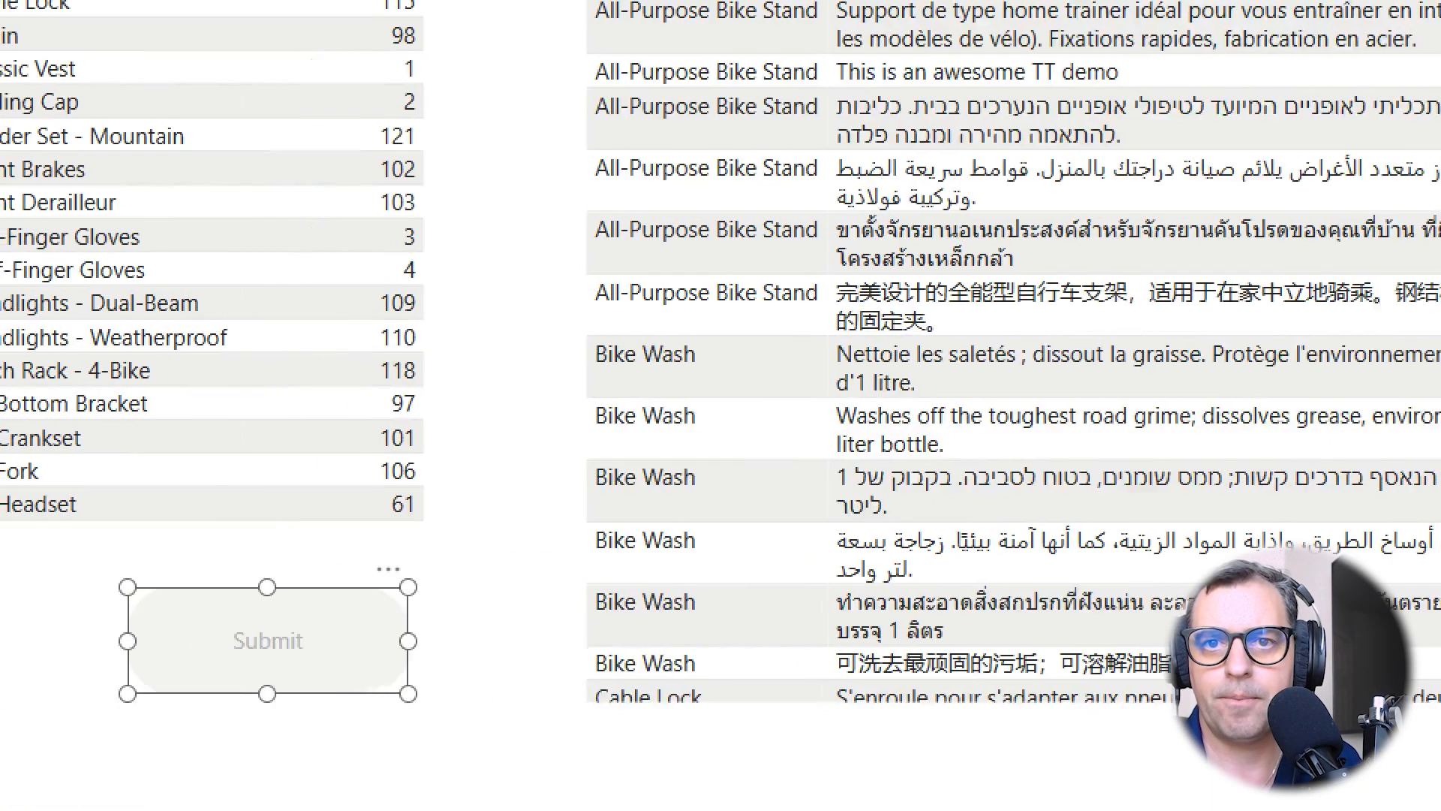
pyautogui.click(179, 634)
pyautogui.moveTo(77, 568)
pyautogui.mouseDown()
pyautogui.moveTo(269, 597)
pyautogui.moveTo(509, 735)
pyautogui.mouseUp()
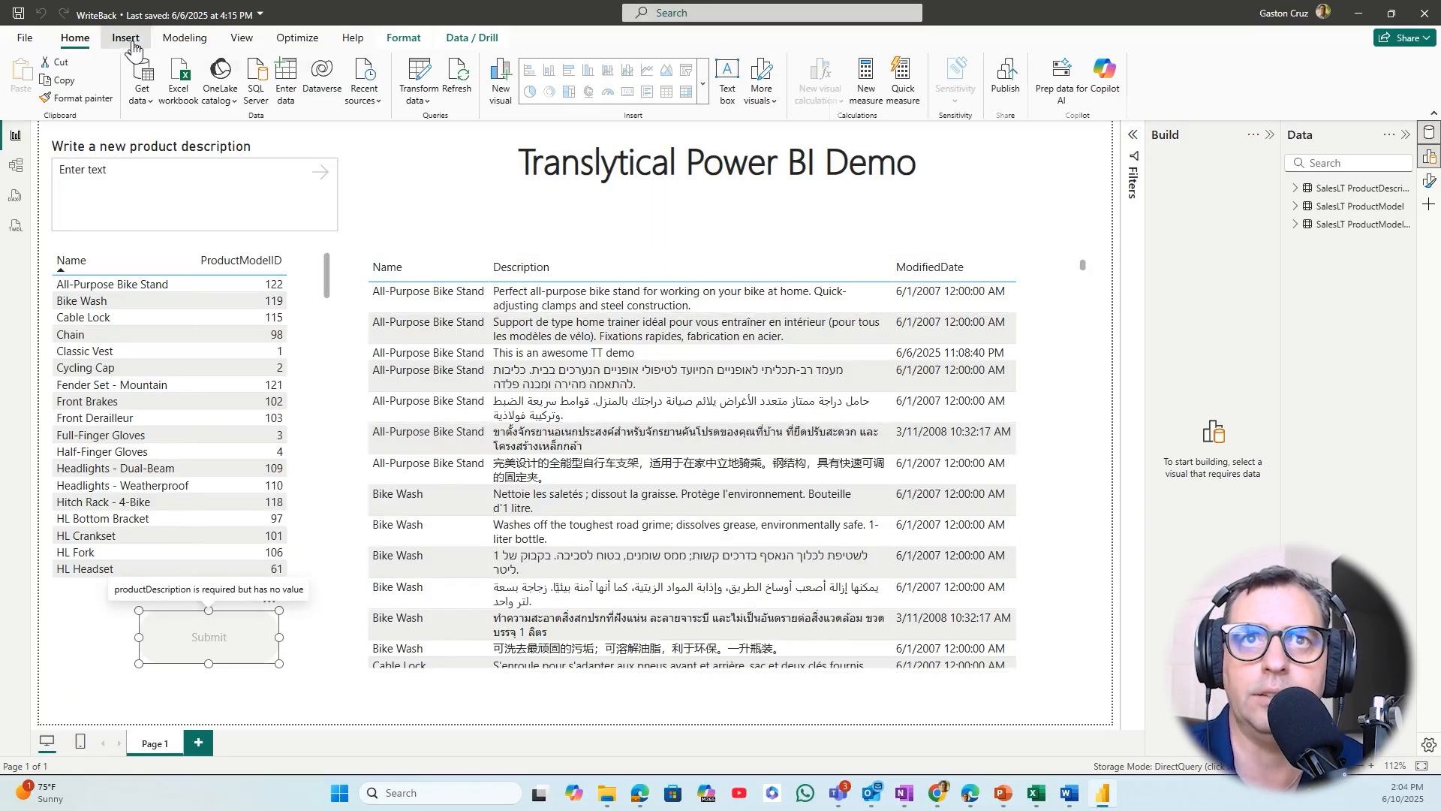
pyautogui.click(125, 38)
pyautogui.click(693, 105)
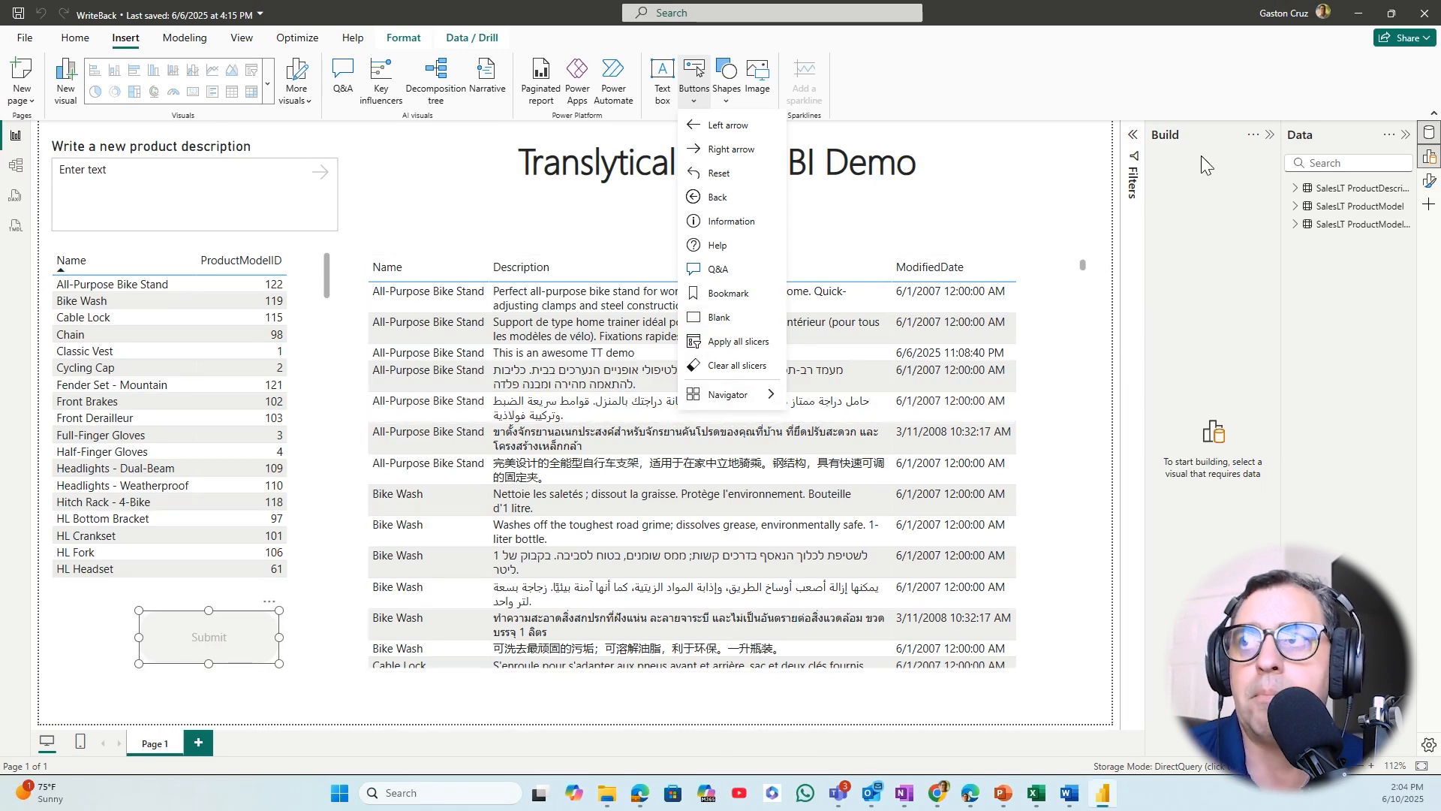
# Open the Submit button's format settings and examine its properties, button style and text options
pyautogui.click(1269, 148)
pyautogui.click(1268, 142)
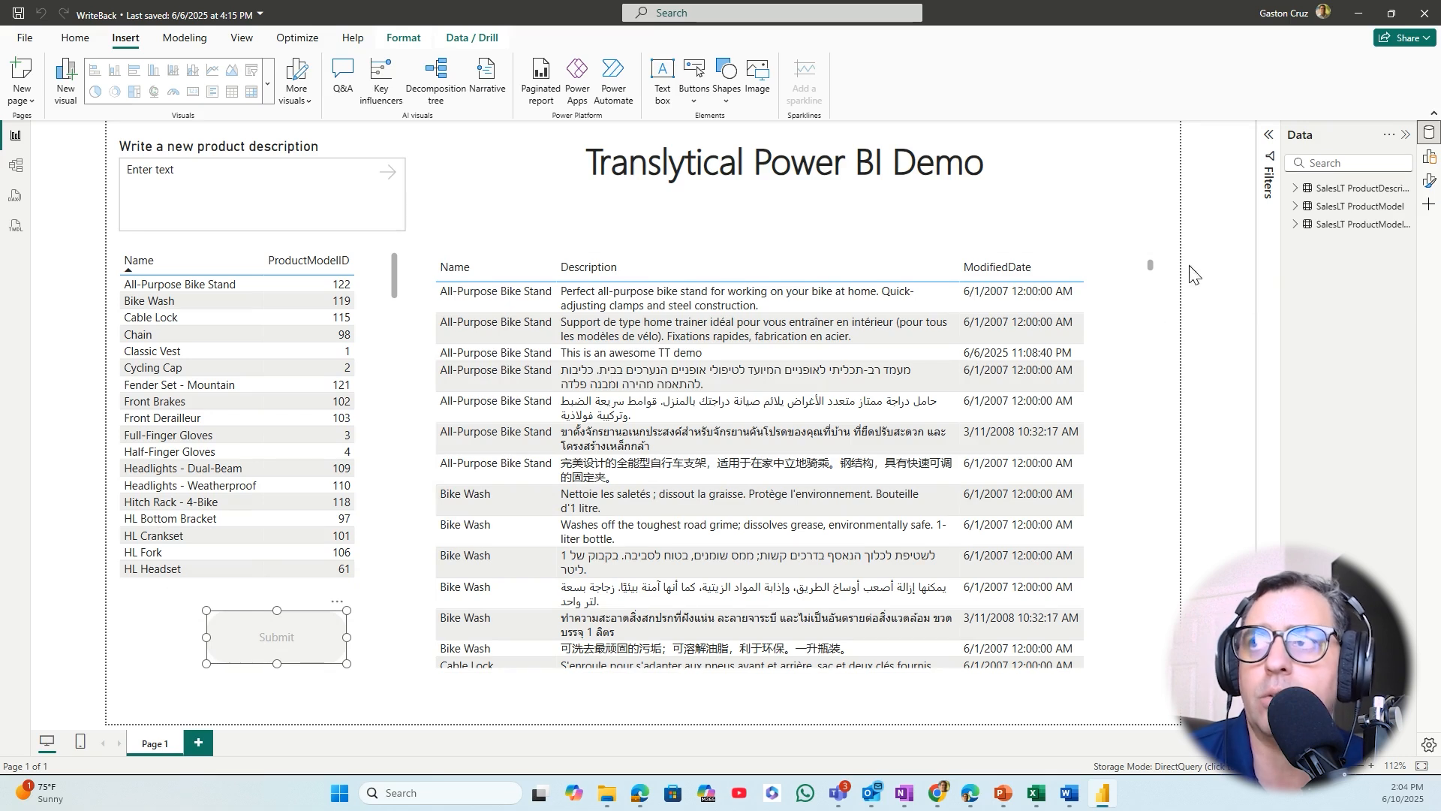
pyautogui.click(1431, 183)
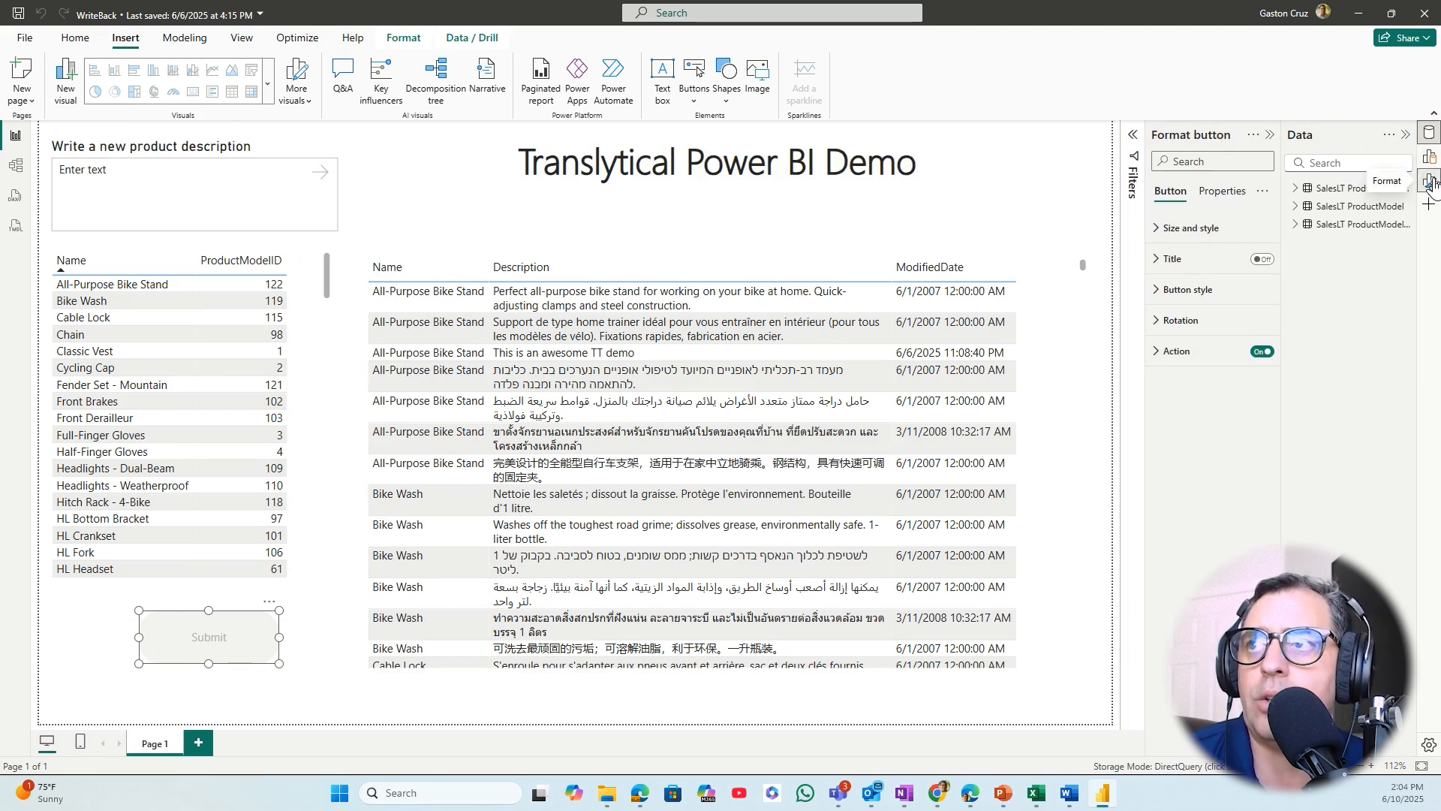
pyautogui.click(1222, 190)
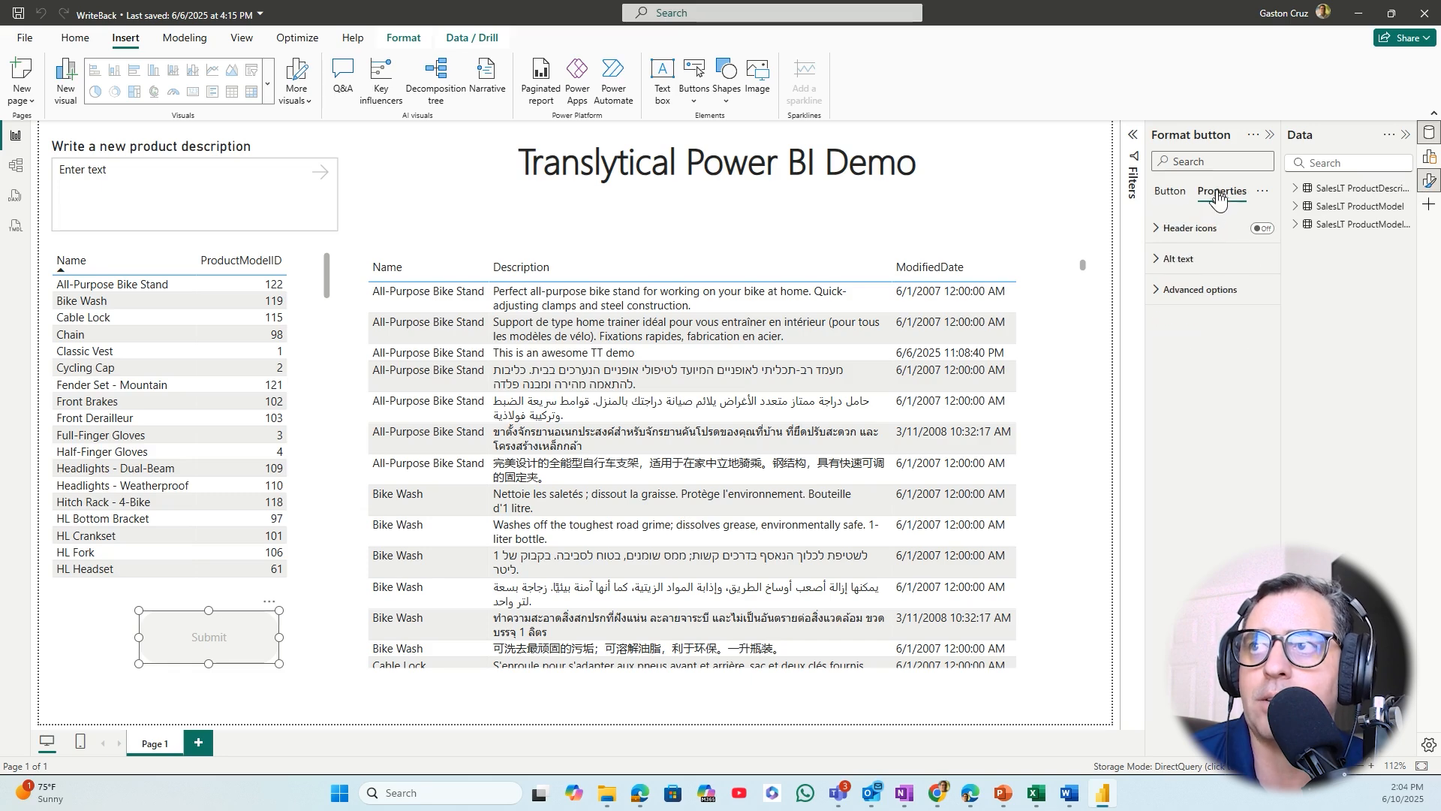
pyautogui.click(1171, 191)
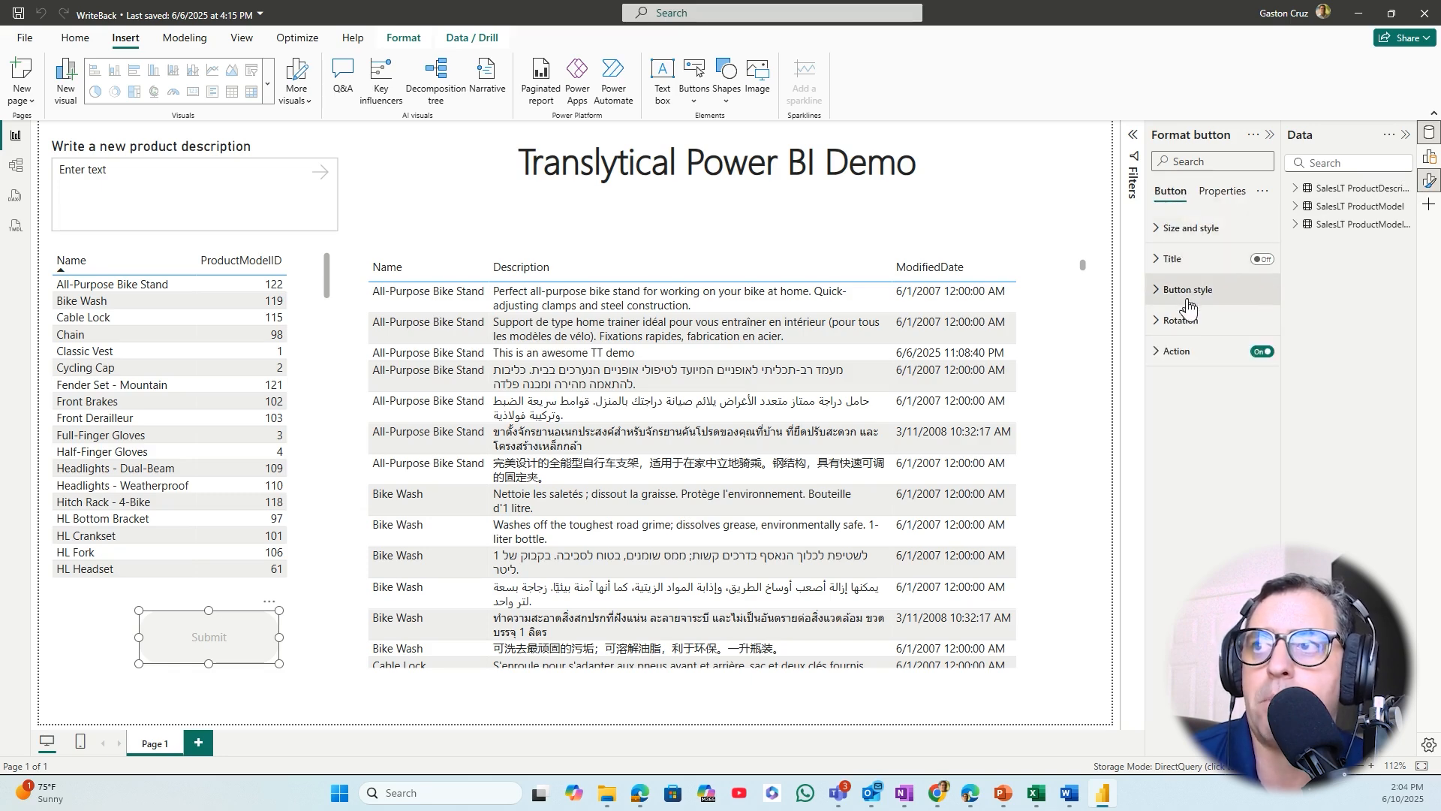
pyautogui.click(1153, 298)
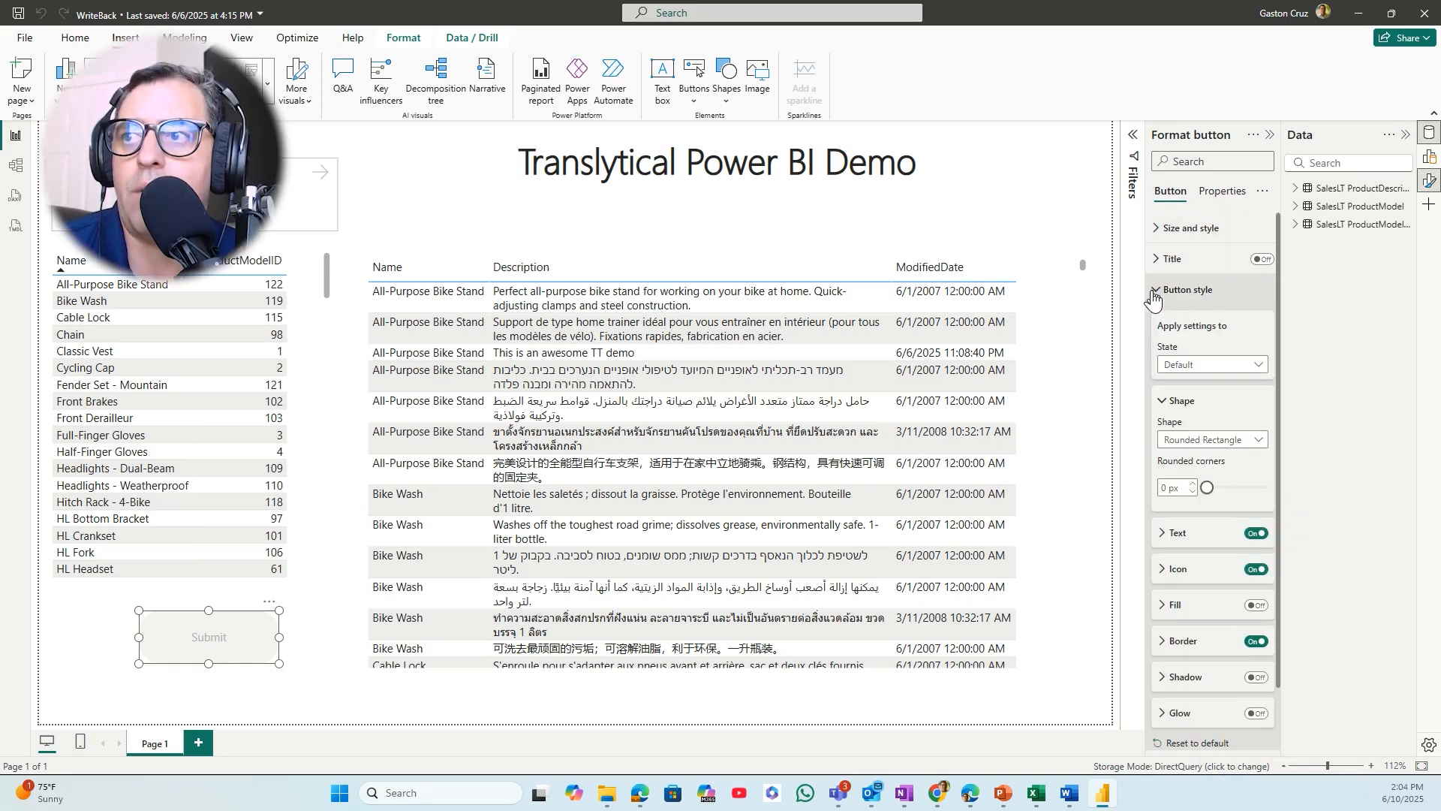
pyautogui.click(1172, 534)
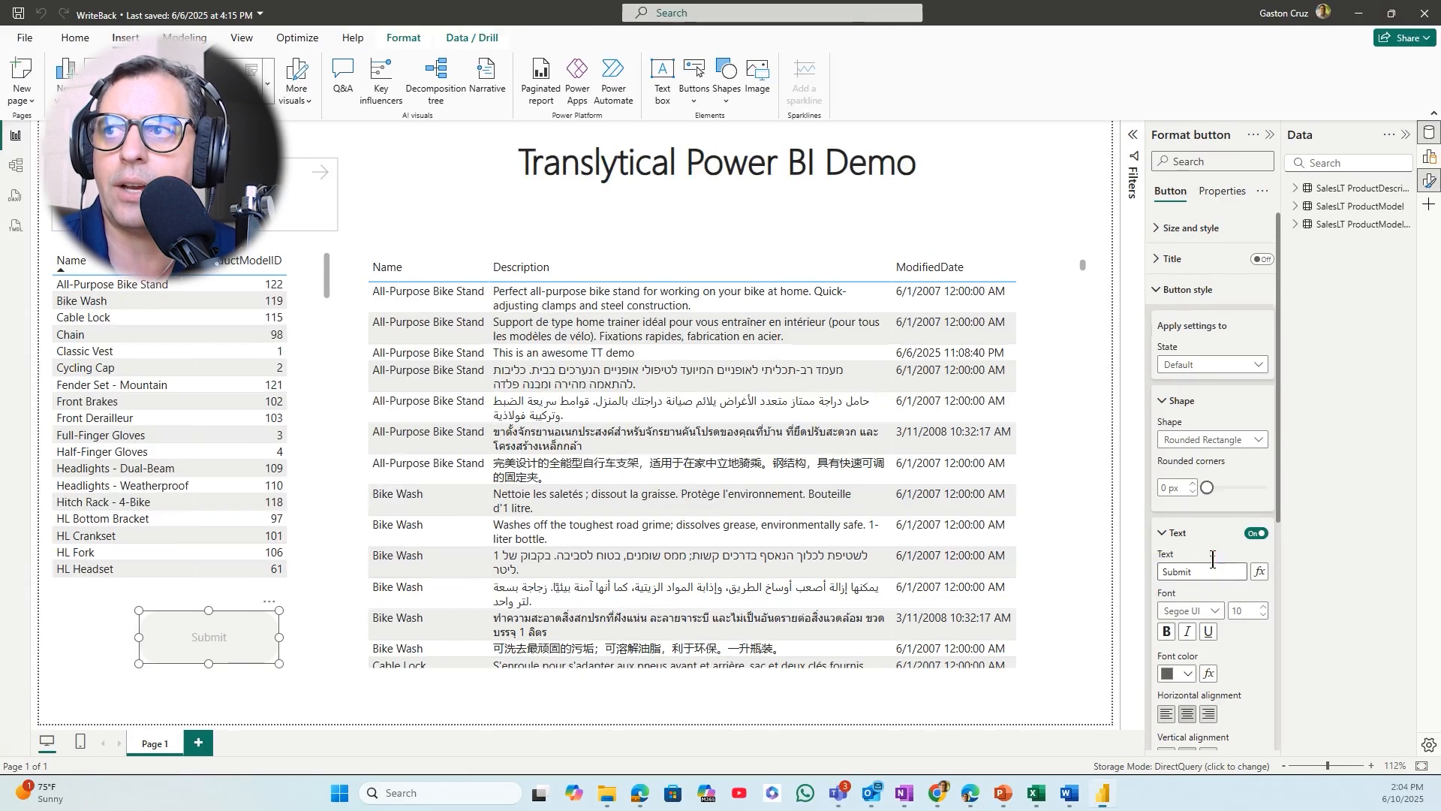
pyautogui.click(1157, 291)
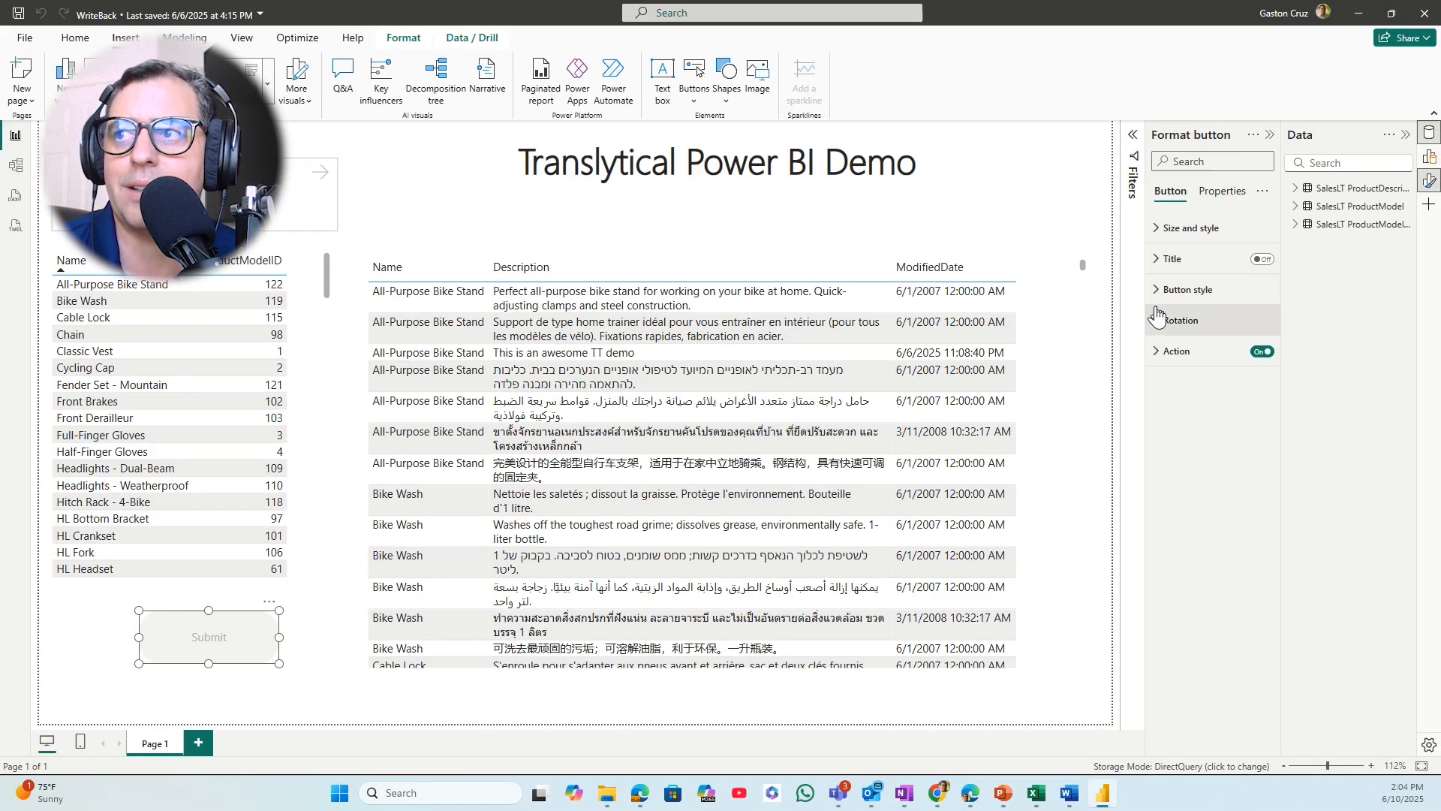
# Examine the Submit button's action settings, from the action type and workspace to the data function and productDescription parameter
pyautogui.click(1156, 350)
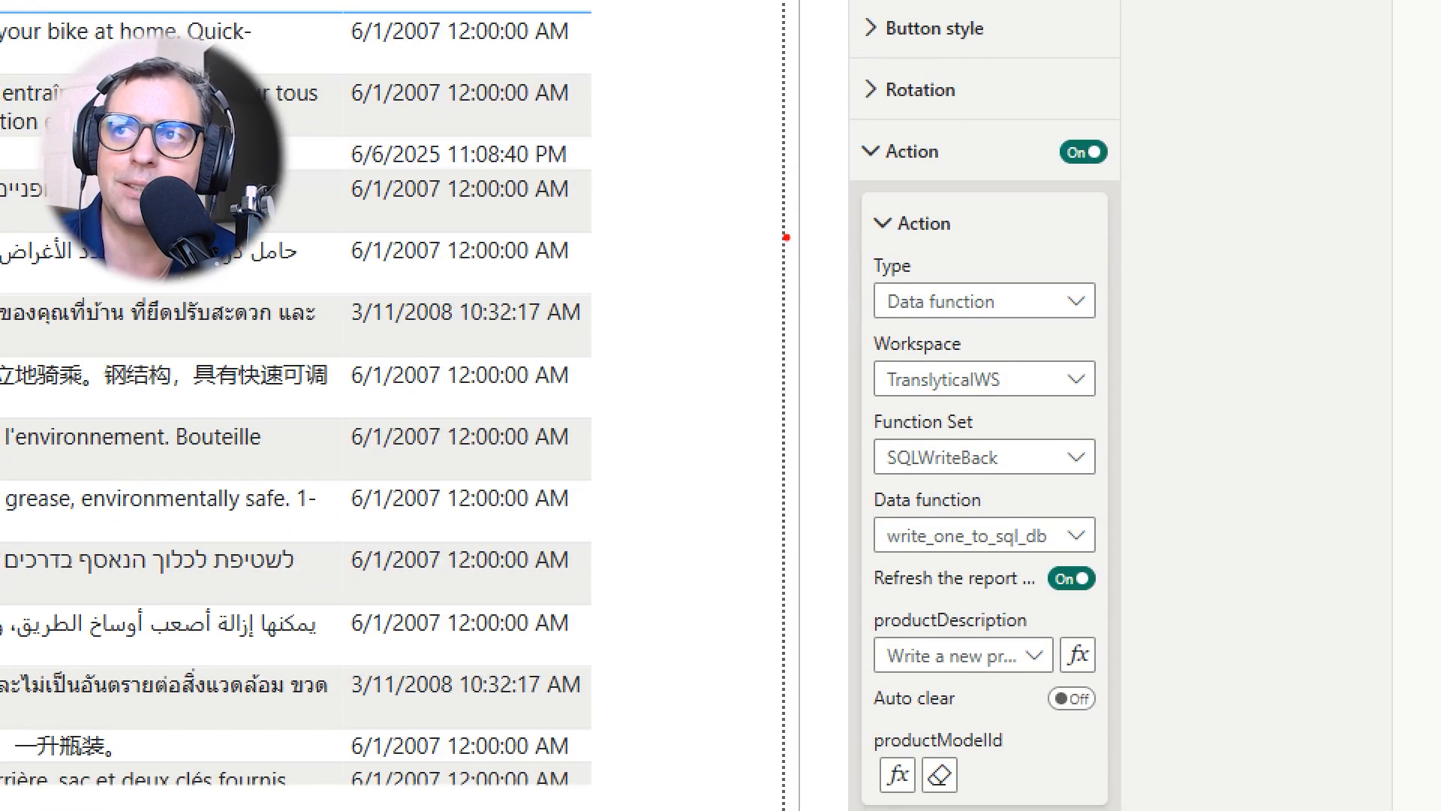
pyautogui.moveTo(816, 226)
pyautogui.mouseDown()
pyautogui.moveTo(843, 235)
pyautogui.moveTo(1136, 609)
pyautogui.moveTo(1164, 736)
pyautogui.mouseUp()
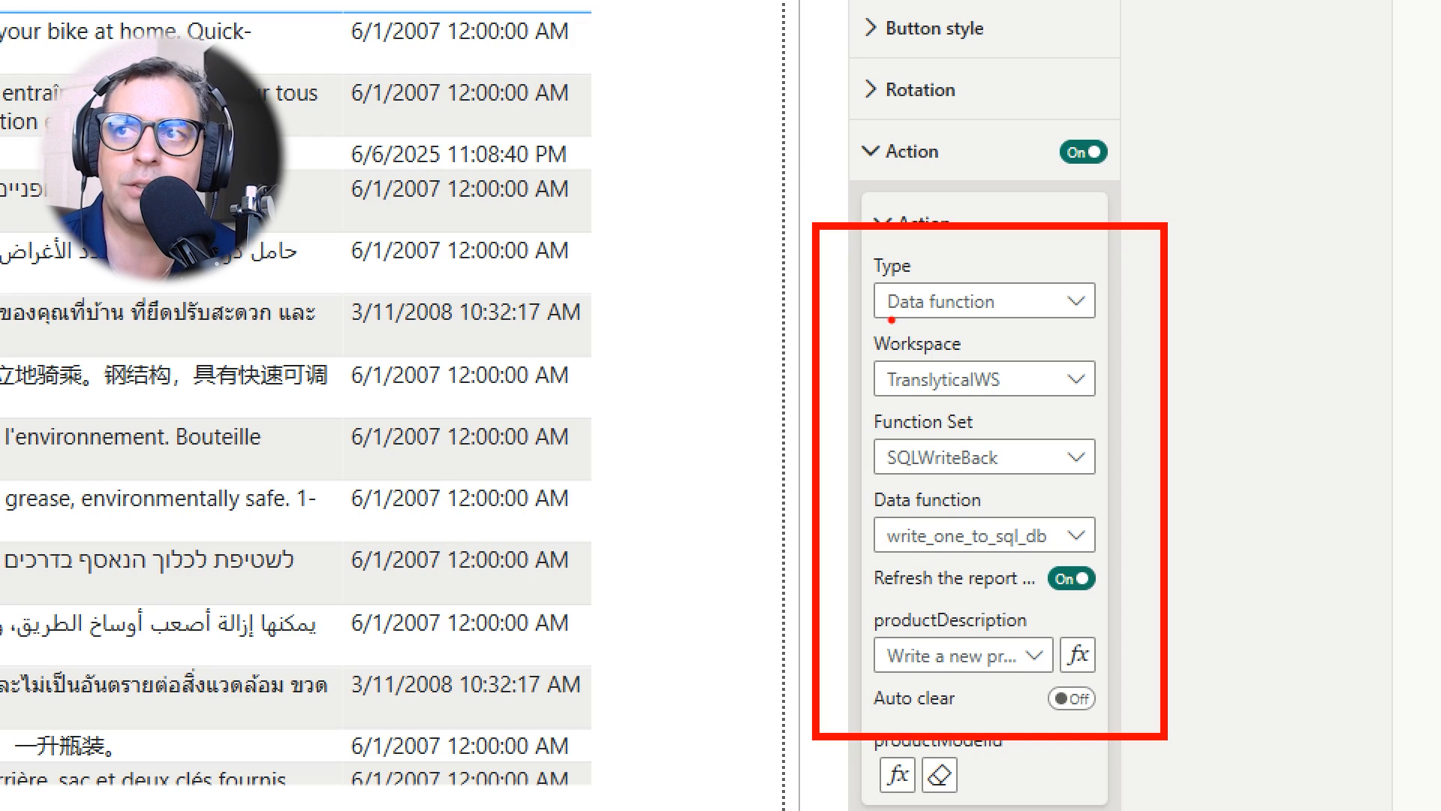
pyautogui.moveTo(881, 311); pyautogui.dragTo(1009, 315)
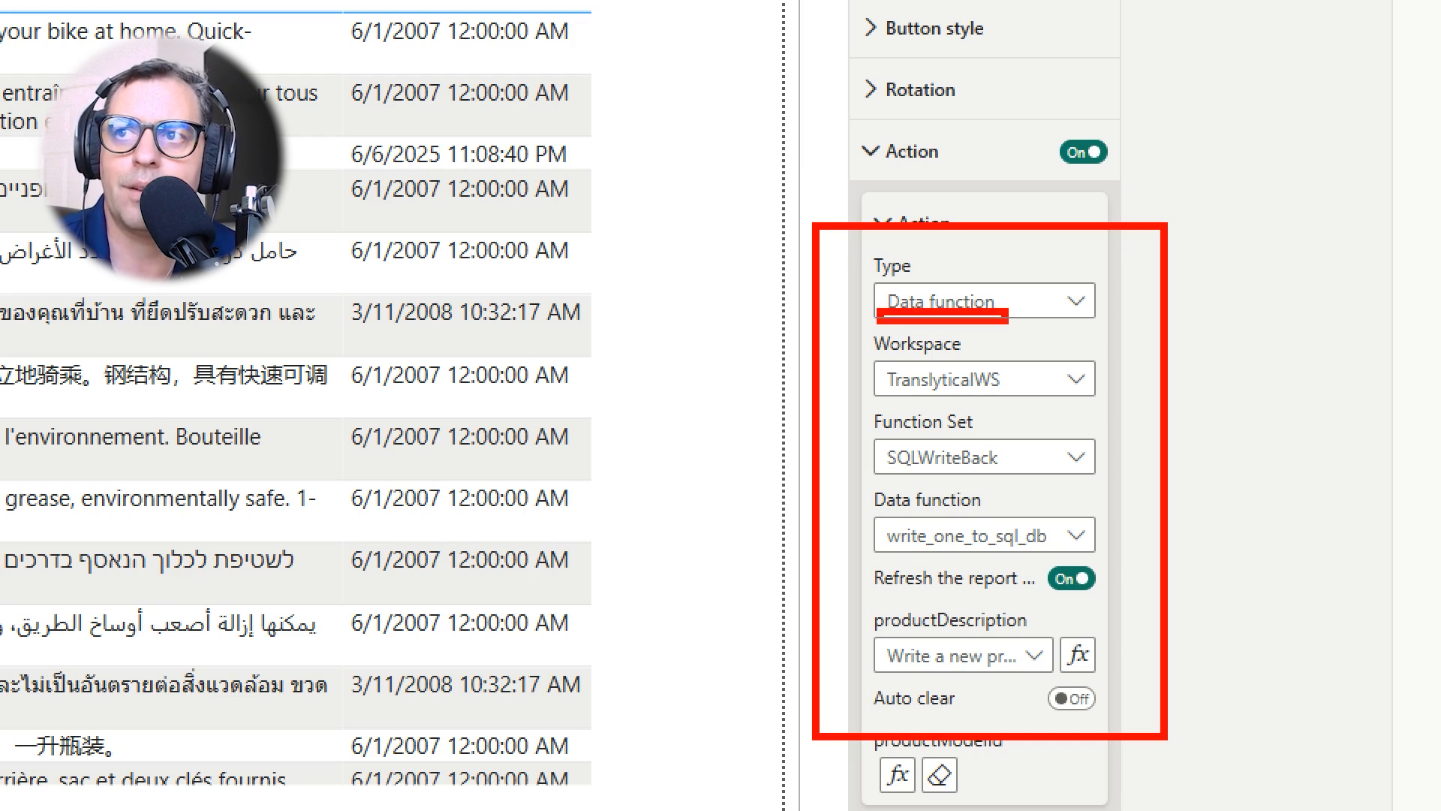
pyautogui.moveTo(886, 398); pyautogui.dragTo(1016, 399)
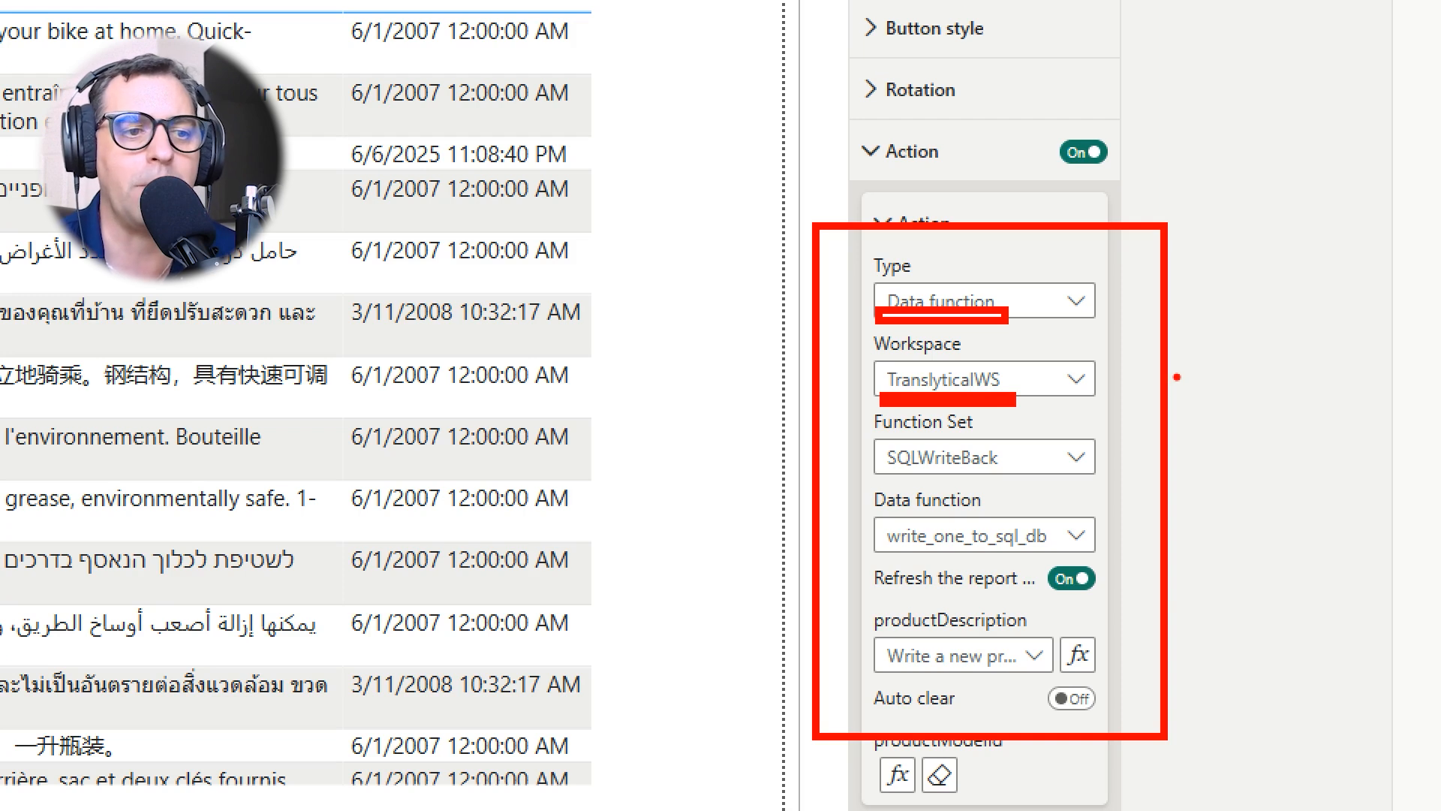
pyautogui.moveTo(883, 477); pyautogui.dragTo(1024, 476)
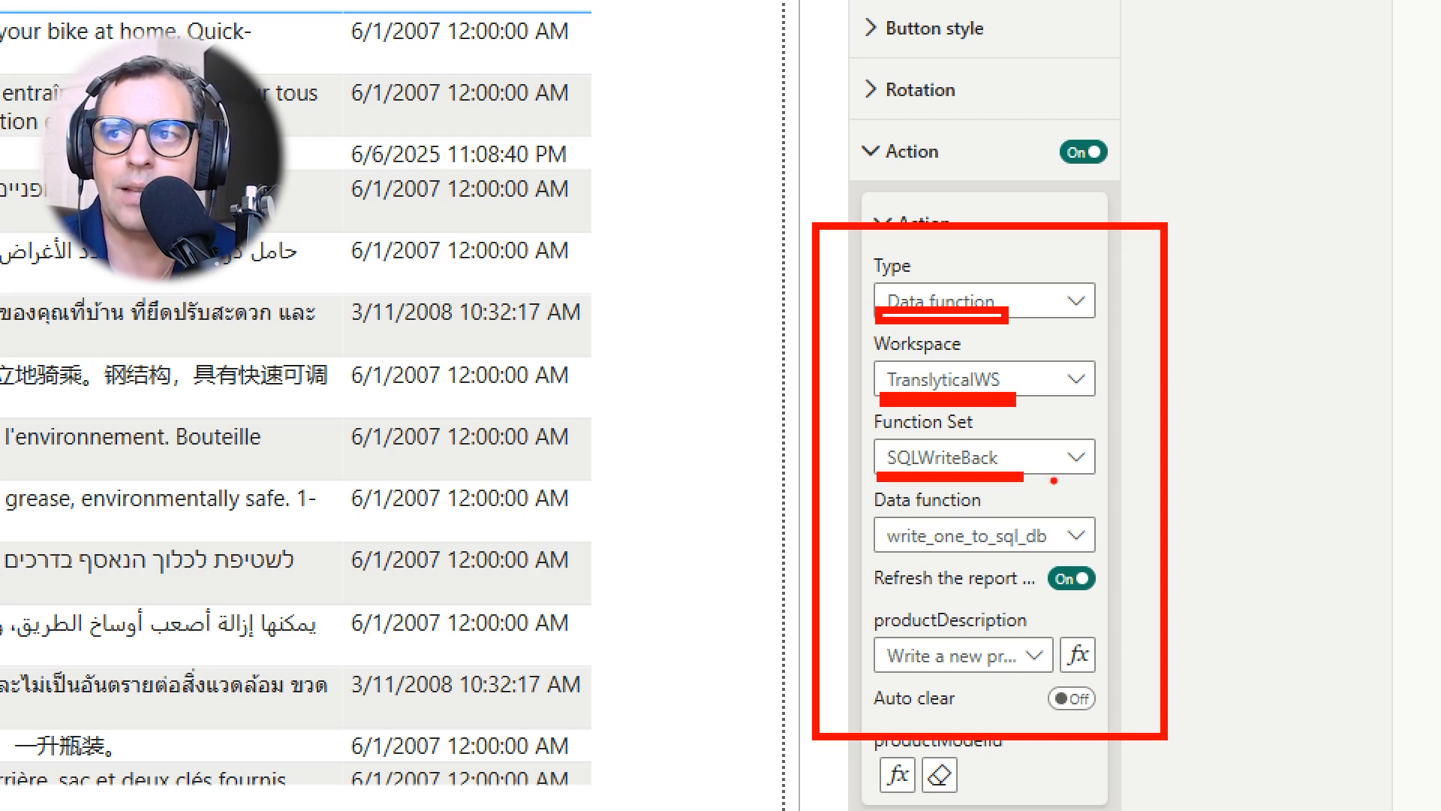
pyautogui.moveTo(881, 557); pyautogui.dragTo(1097, 560)
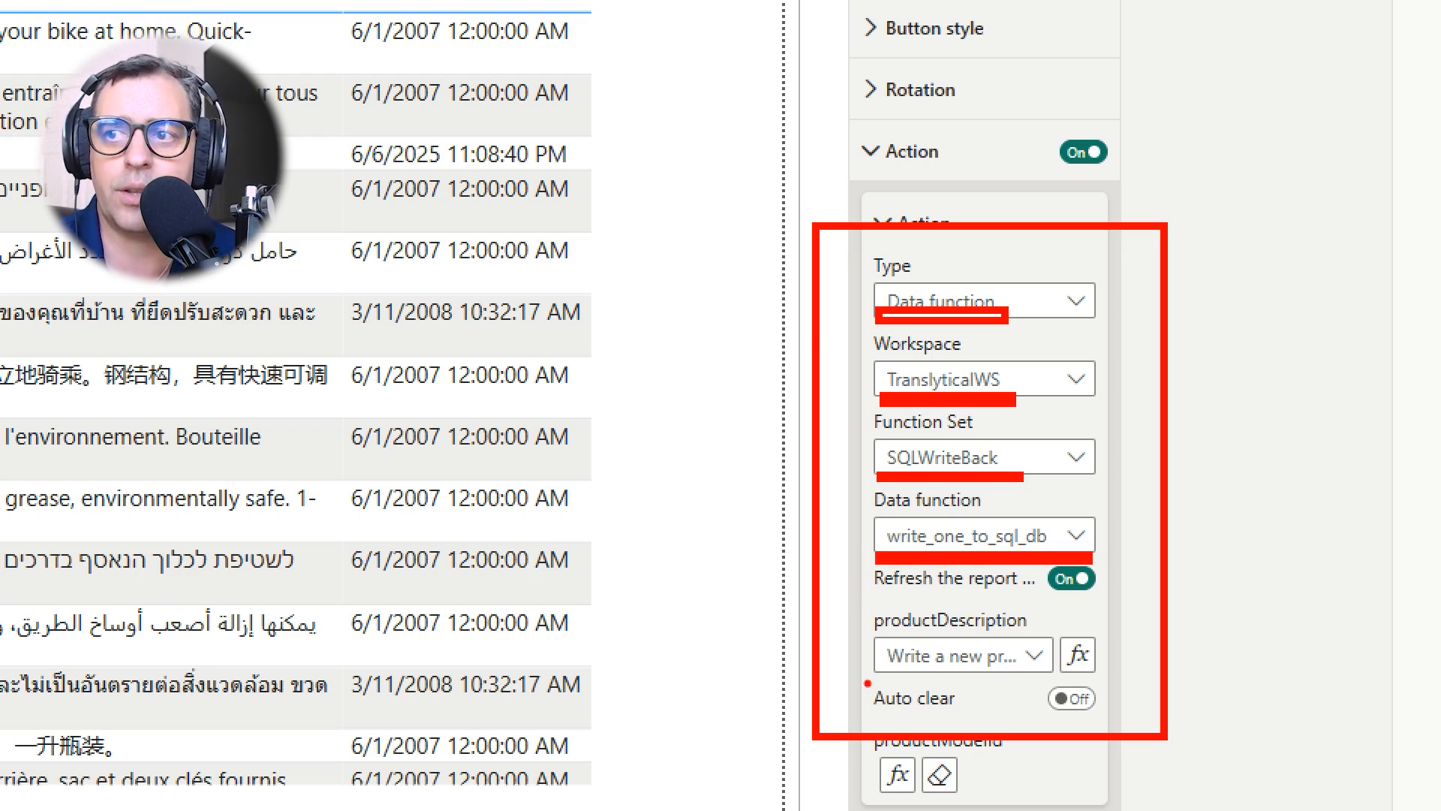
pyautogui.moveTo(863, 674); pyautogui.dragTo(1061, 679)
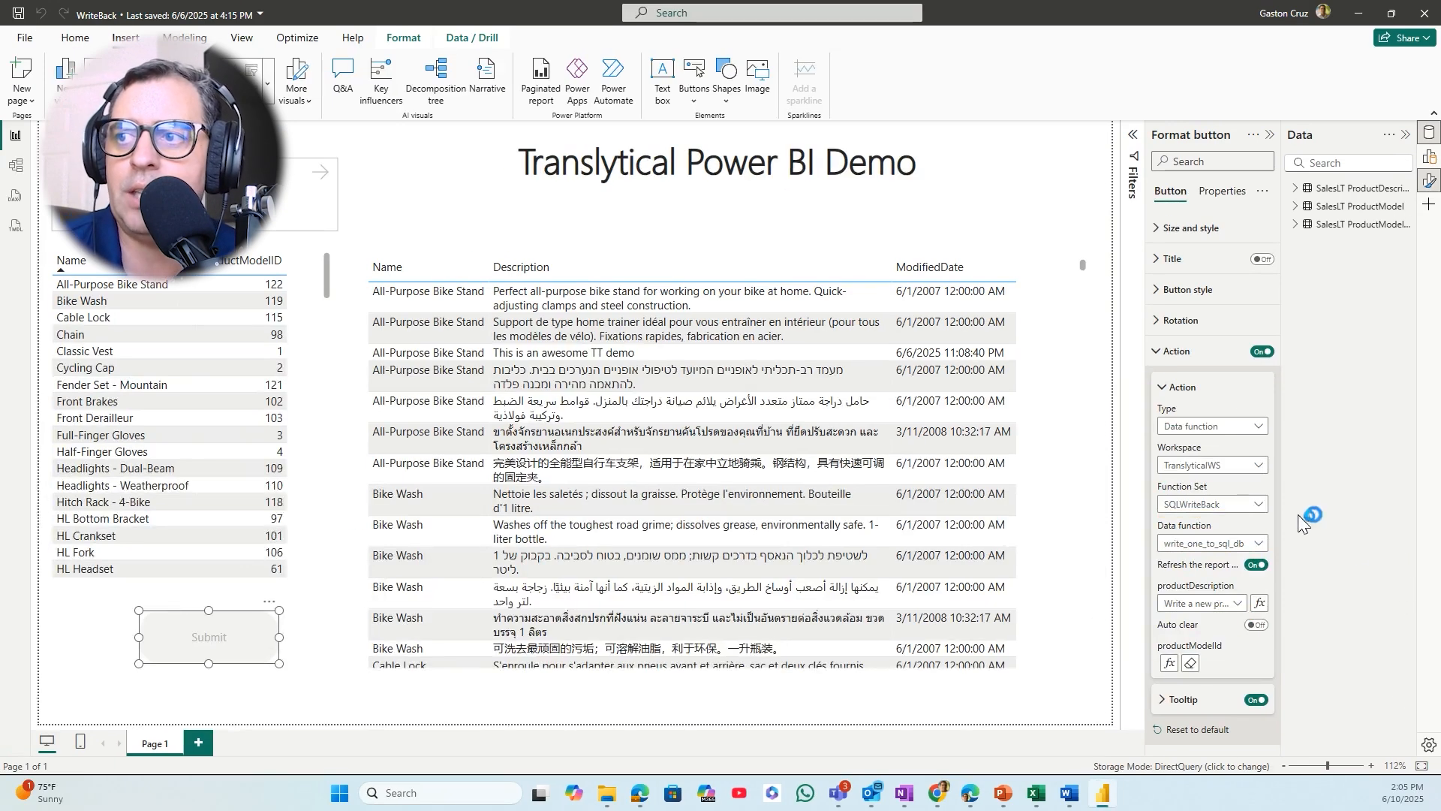
# Set the Submit button's action to Data function in the TranslyticalWS workspace, using function set SQLWriteBack and data function write_one_to_sql_db
pyautogui.click(1259, 428)
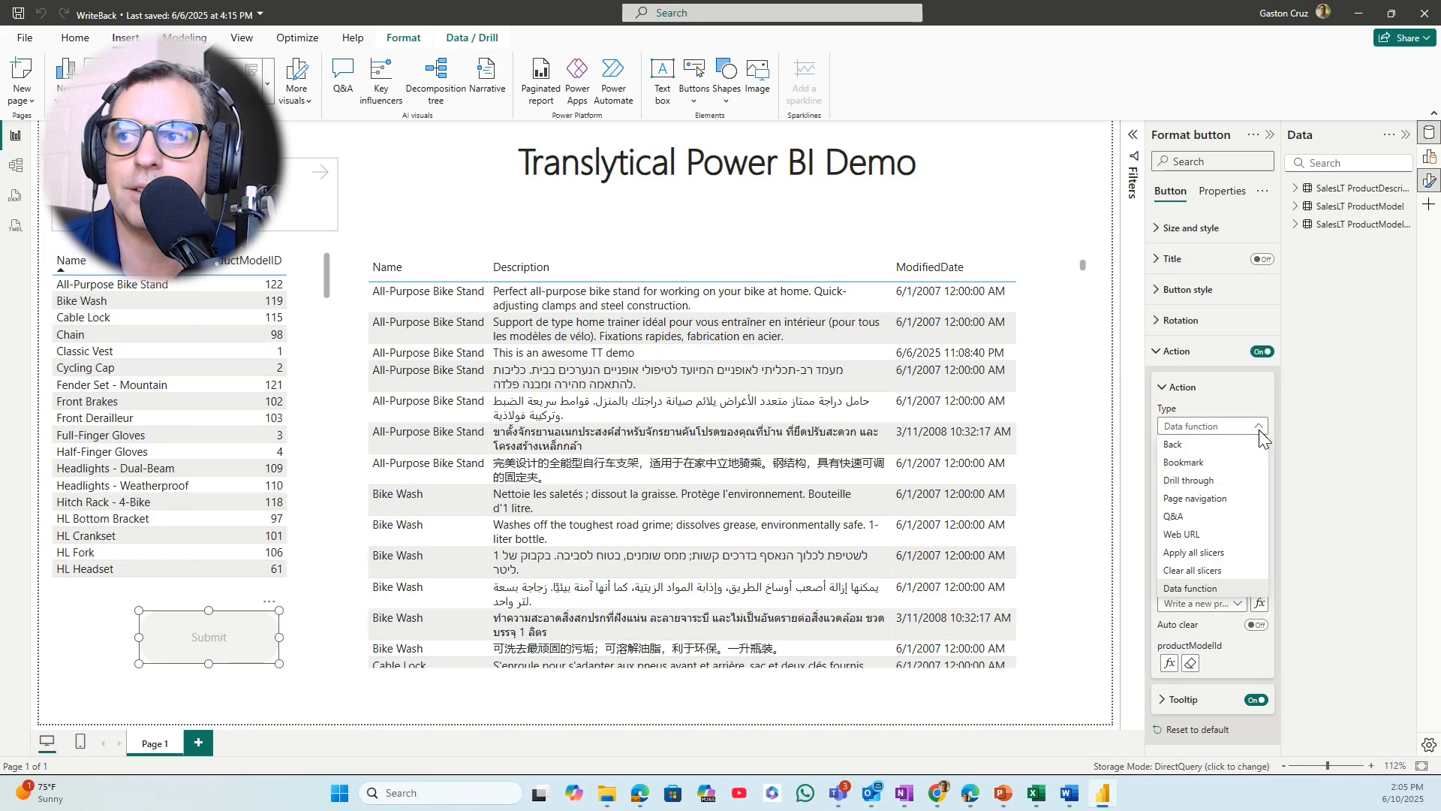
pyautogui.click(1209, 588)
pyautogui.click(1259, 469)
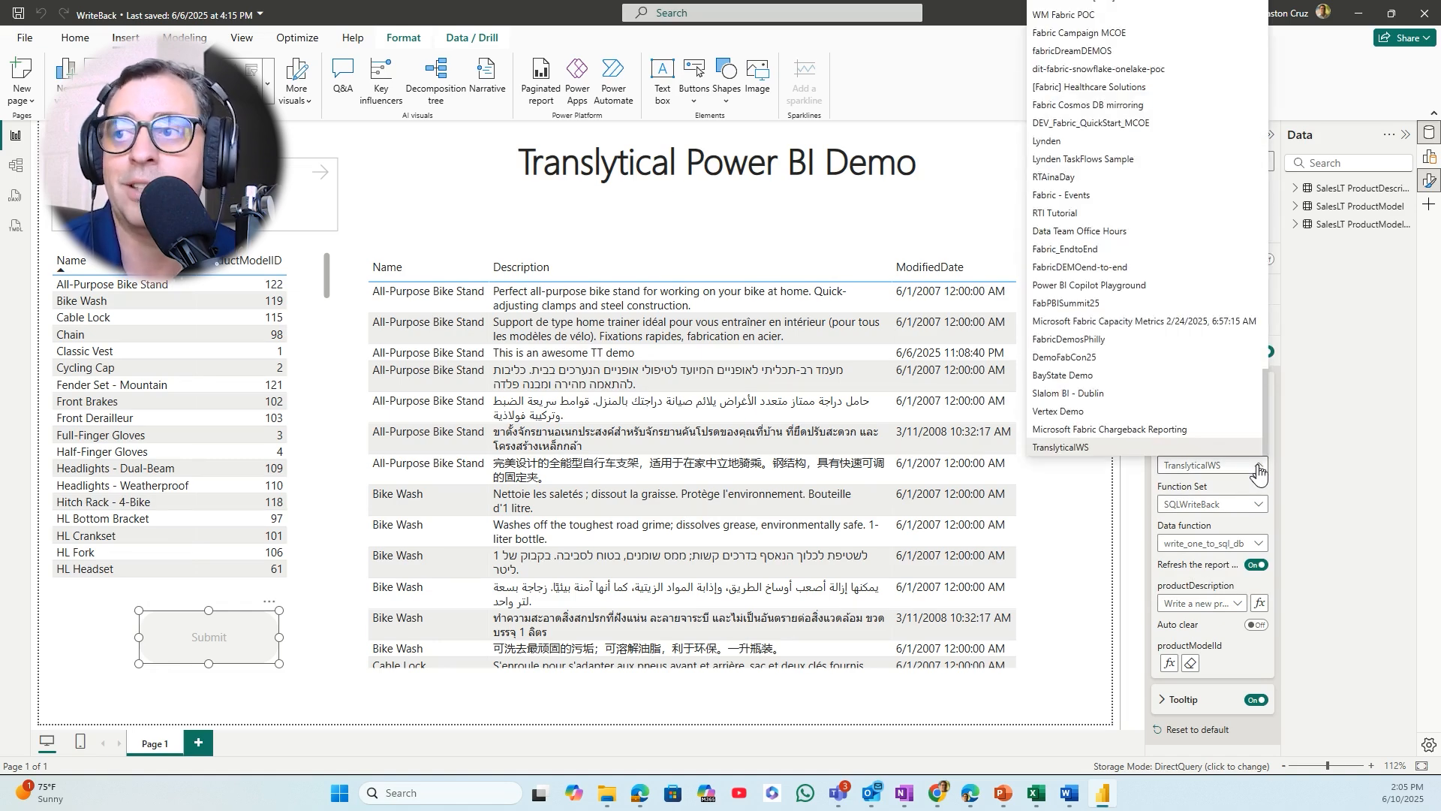
pyautogui.click(1259, 468)
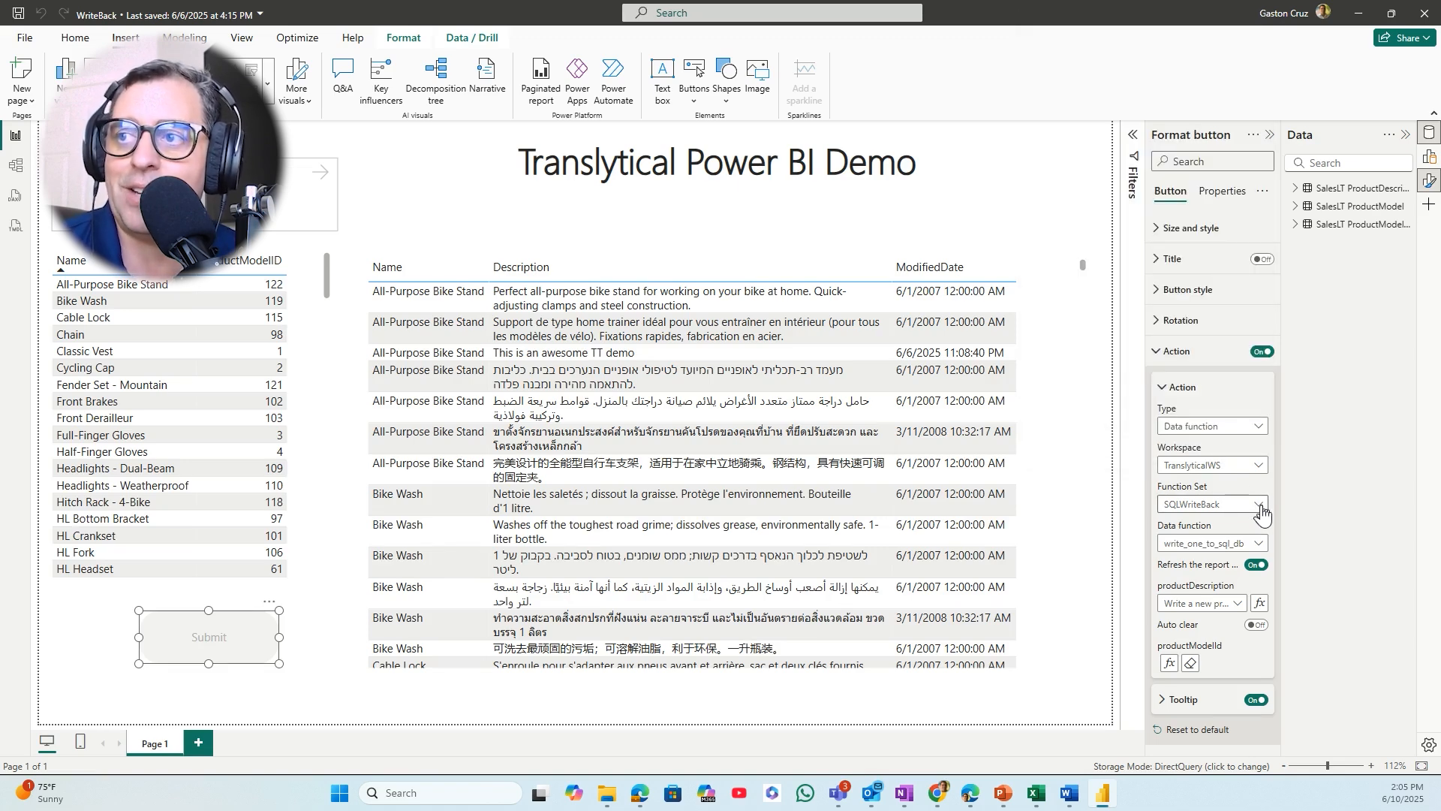
pyautogui.click(1261, 507)
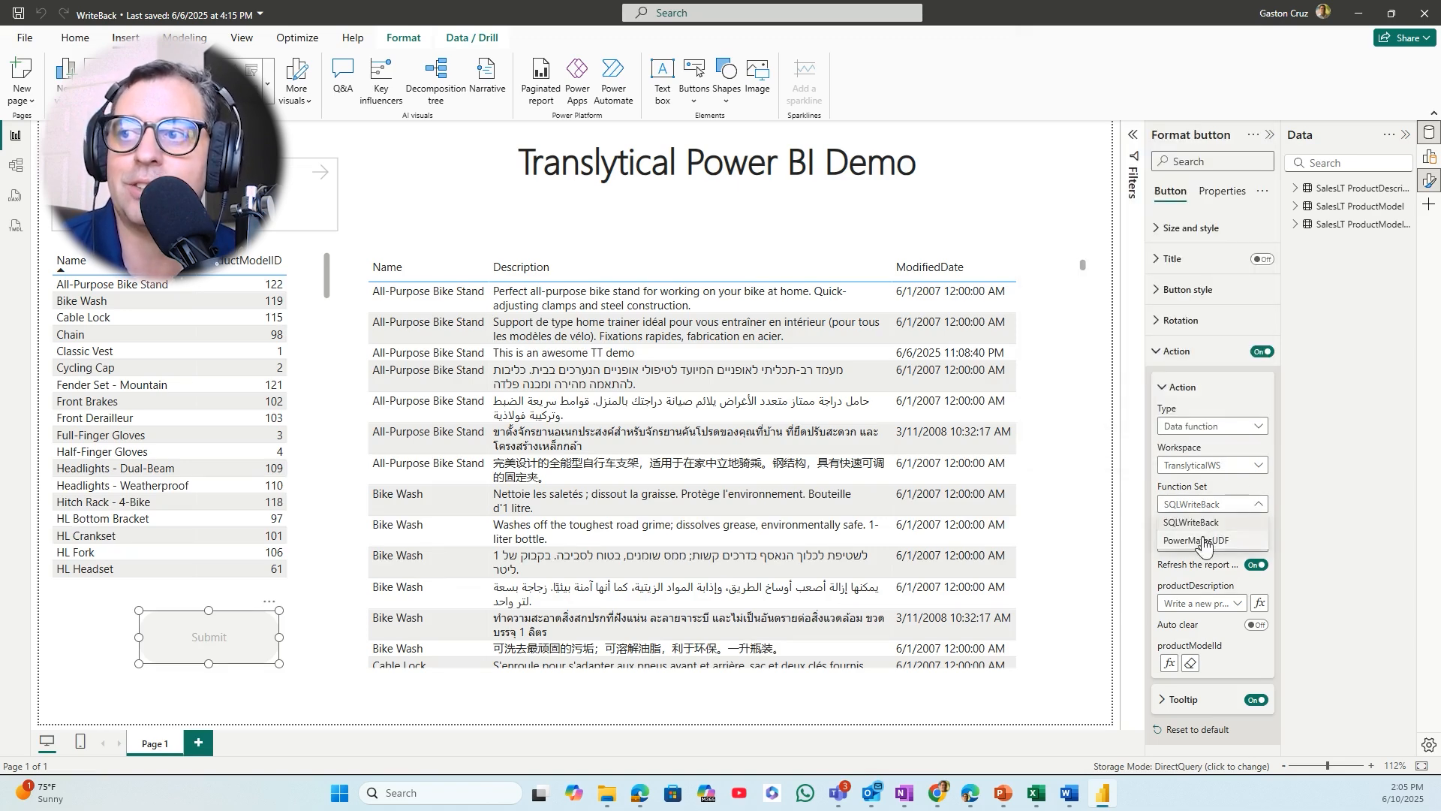
pyautogui.click(1201, 523)
pyautogui.click(1259, 552)
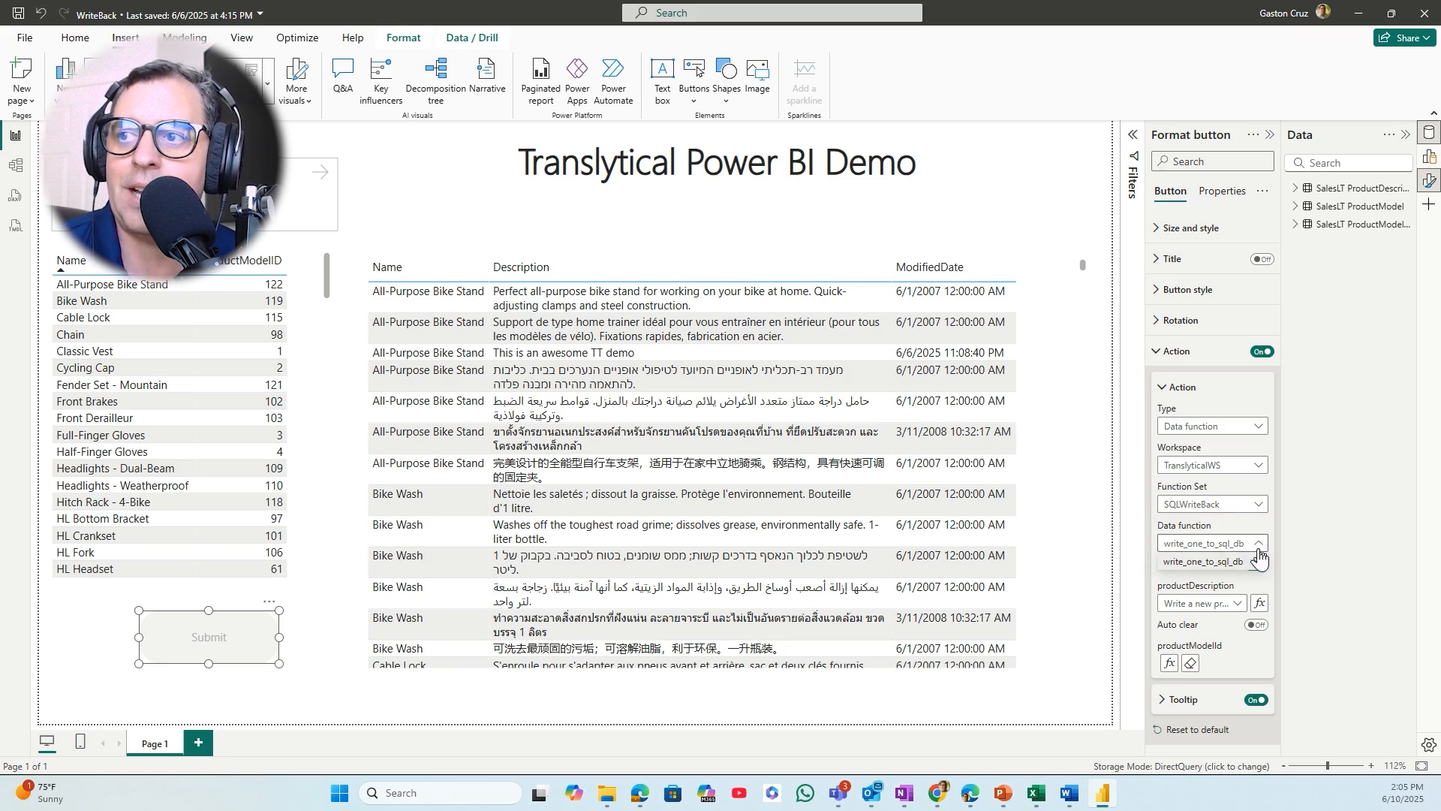
pyautogui.click(1224, 562)
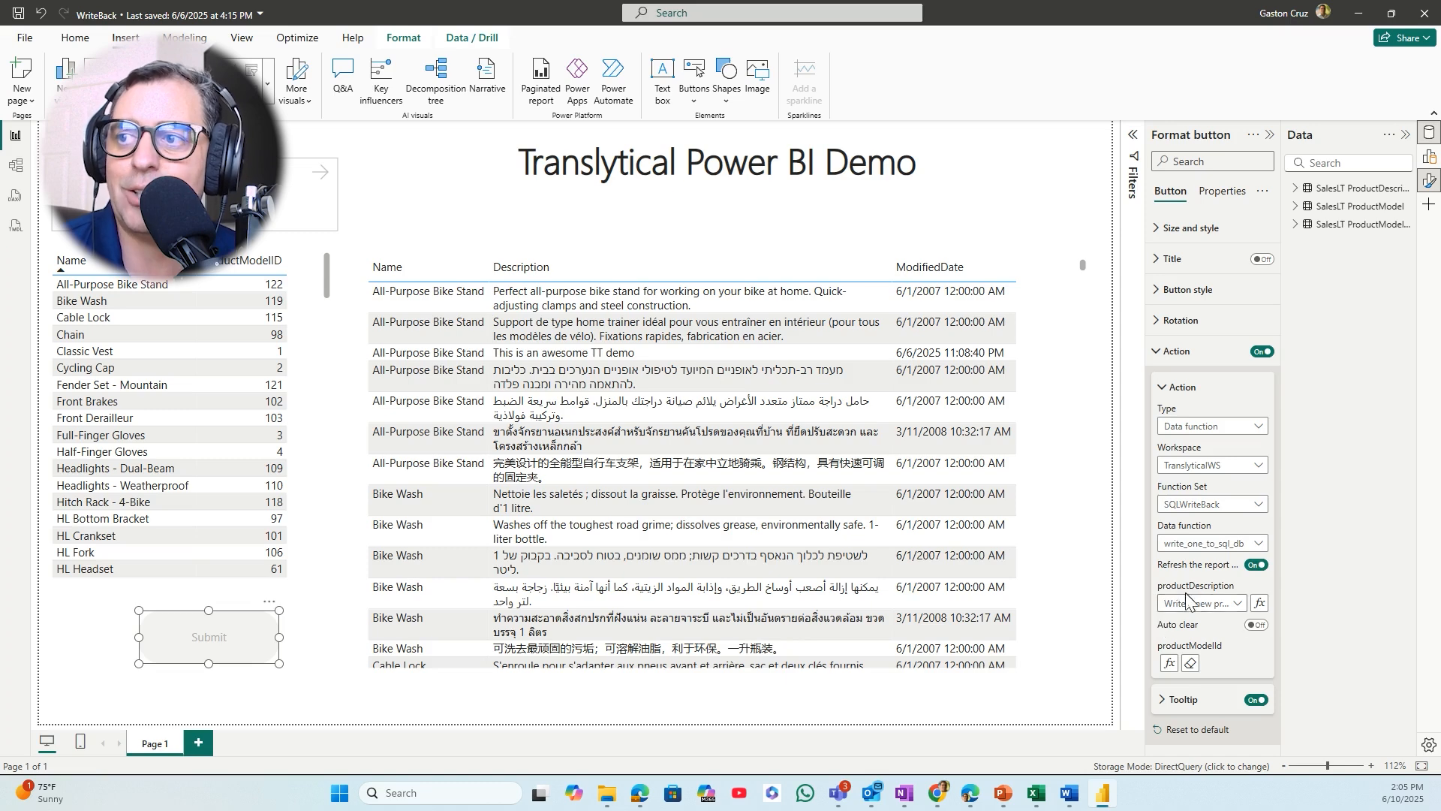
# Examine the conditional formatting options for productDescription, including the Field value style and the available base fields, and close them without changes
pyautogui.click(1259, 605)
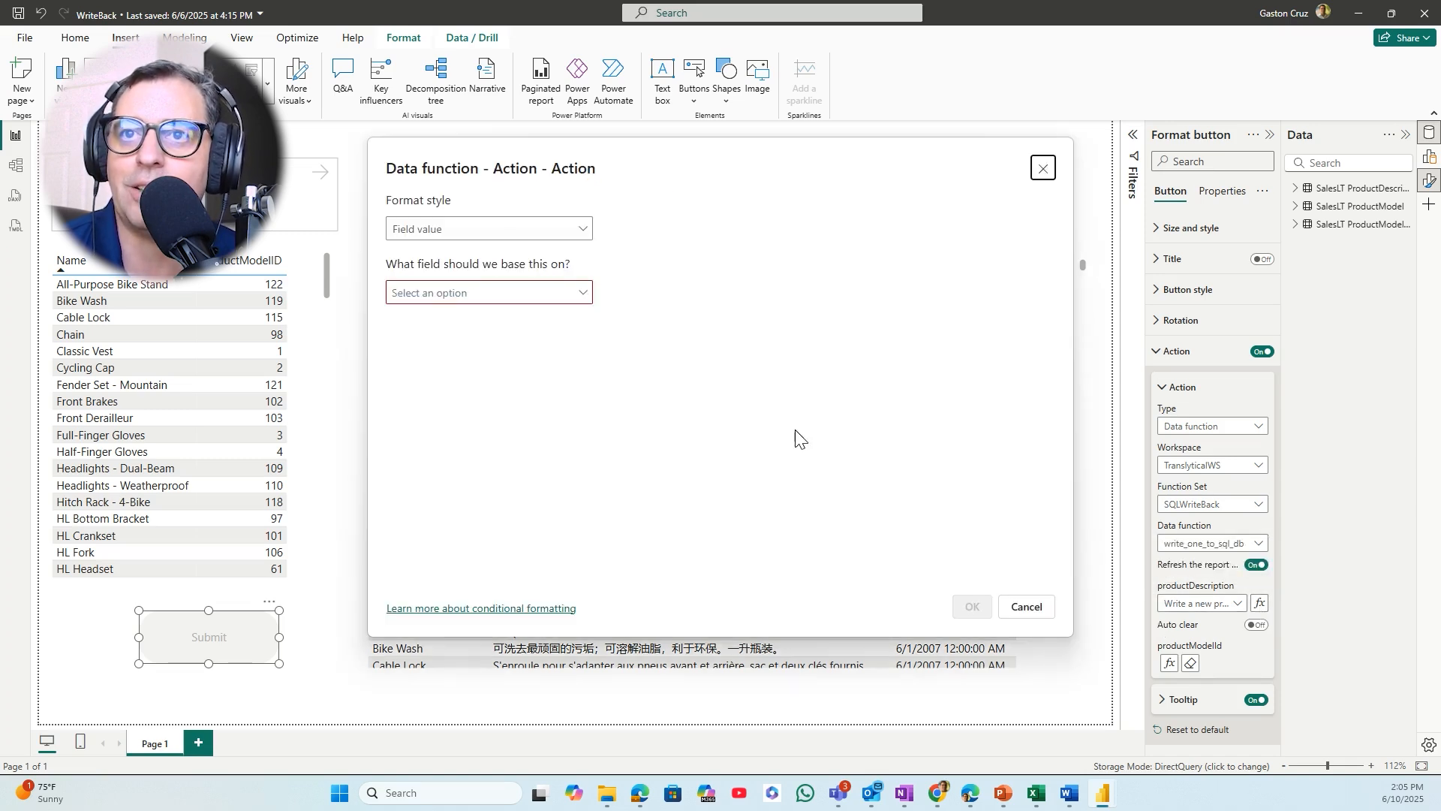
pyautogui.click(454, 237)
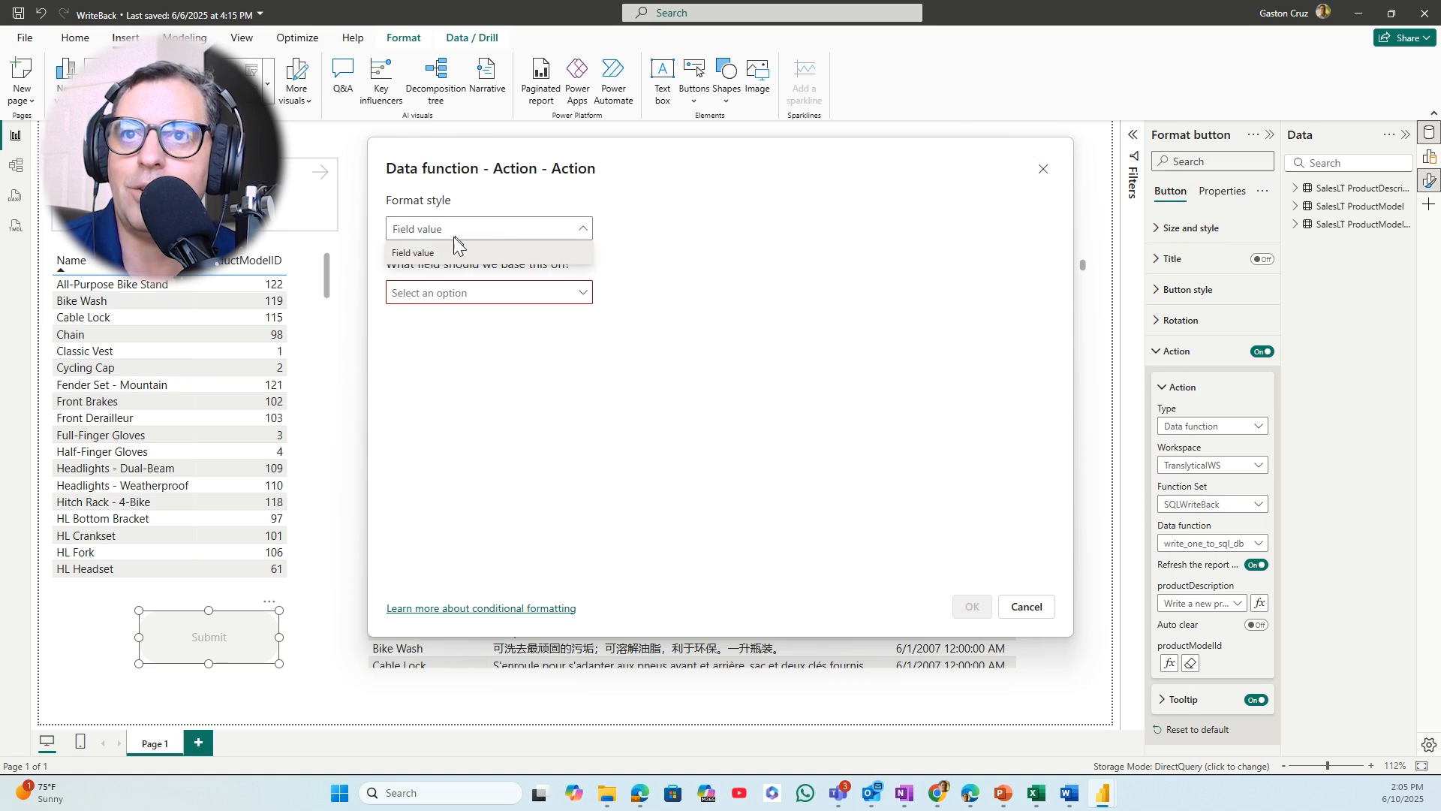
pyautogui.click(426, 253)
pyautogui.click(518, 292)
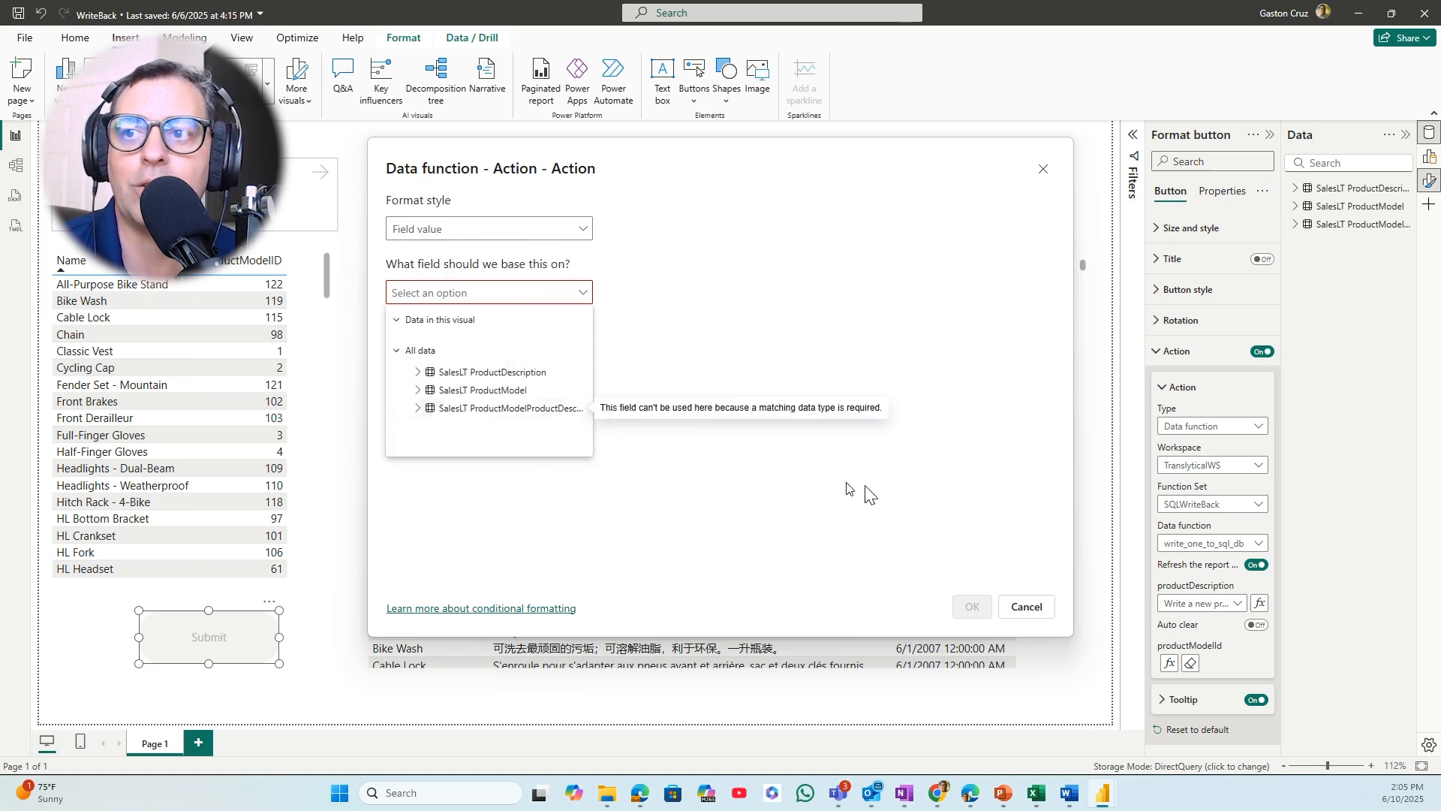
pyautogui.click(1041, 613)
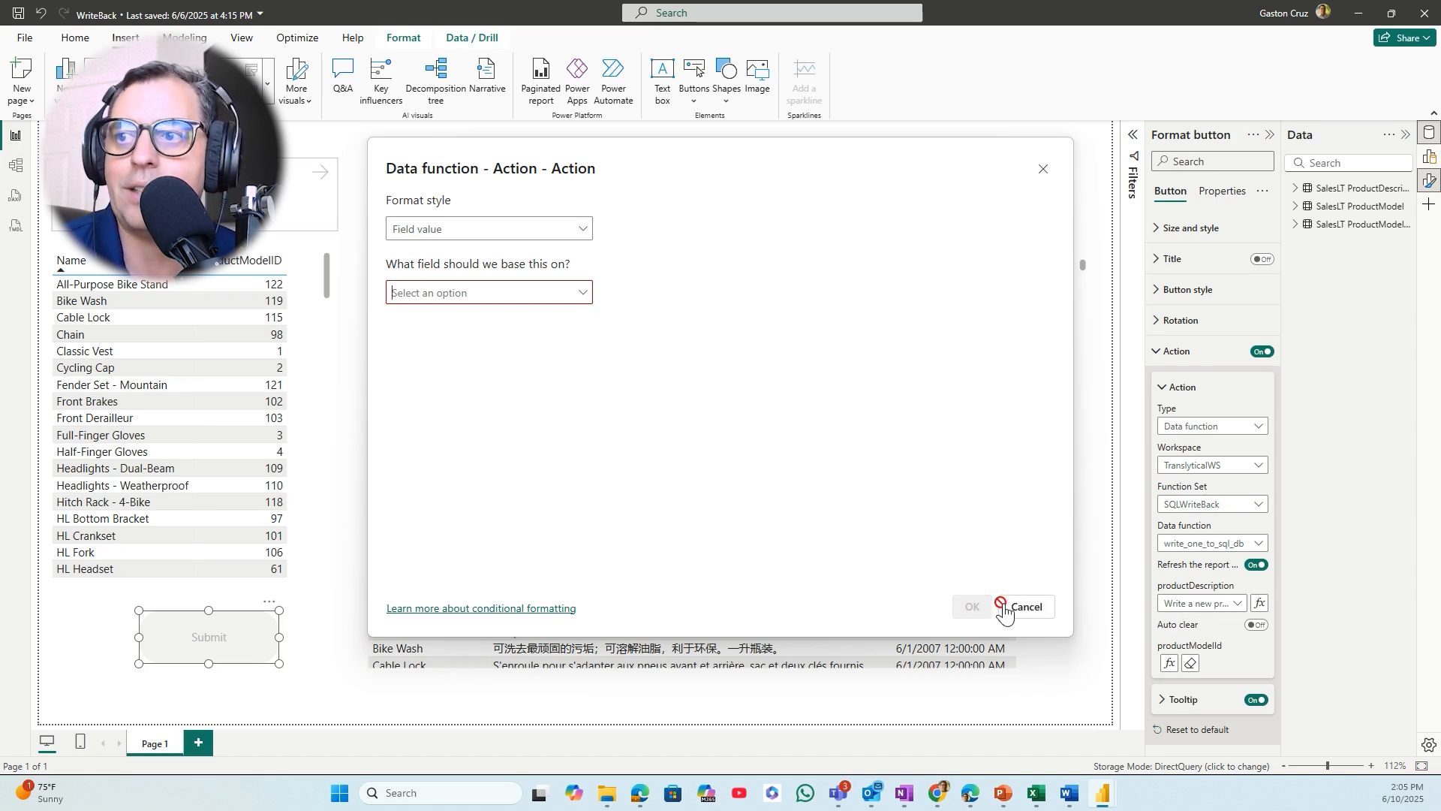
pyautogui.click(1025, 606)
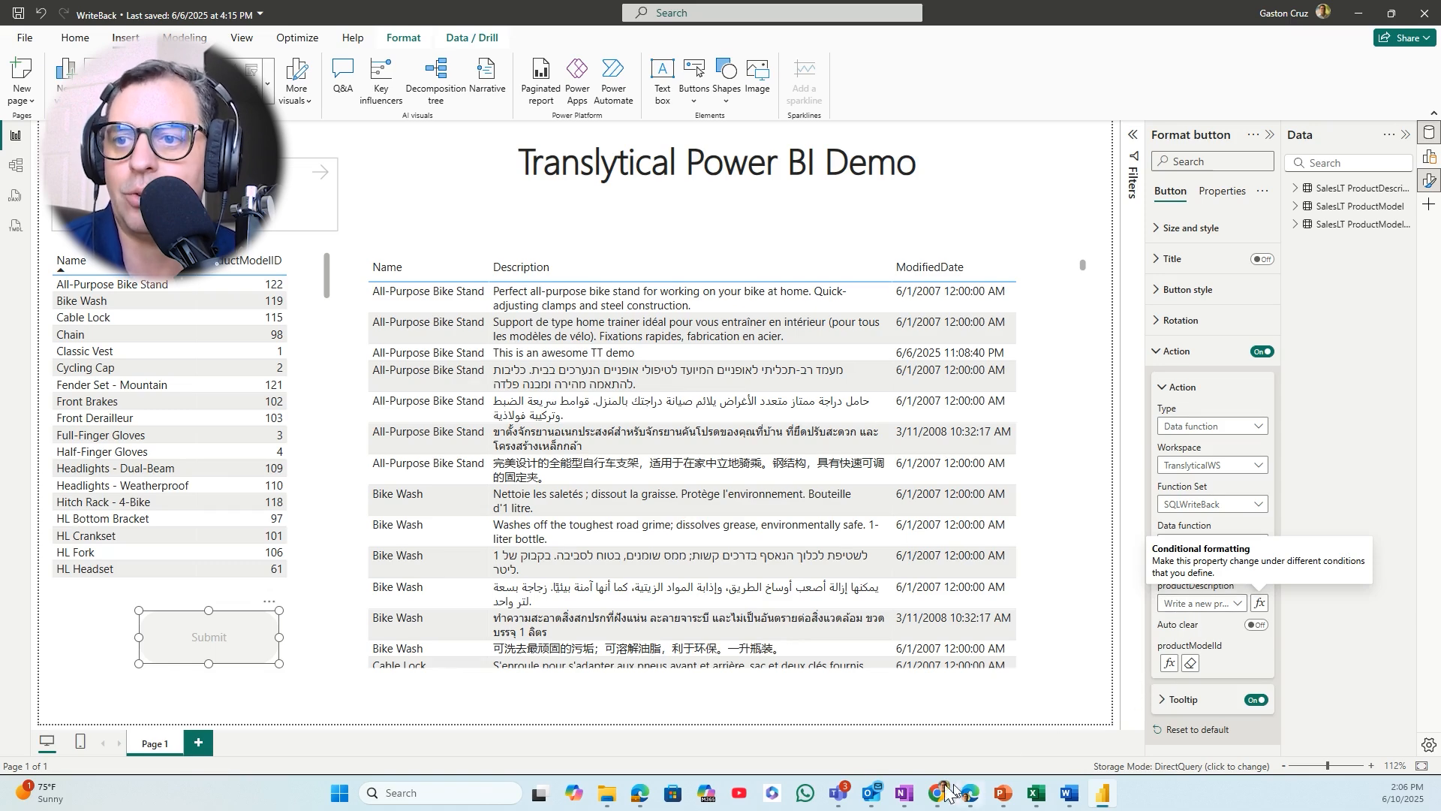
# Switch to the translytical task flow tutorial in Edge and review its sections from productModelId configuration and button styling to publishing, running and troubleshooting
pyautogui.moveTo(640, 793)
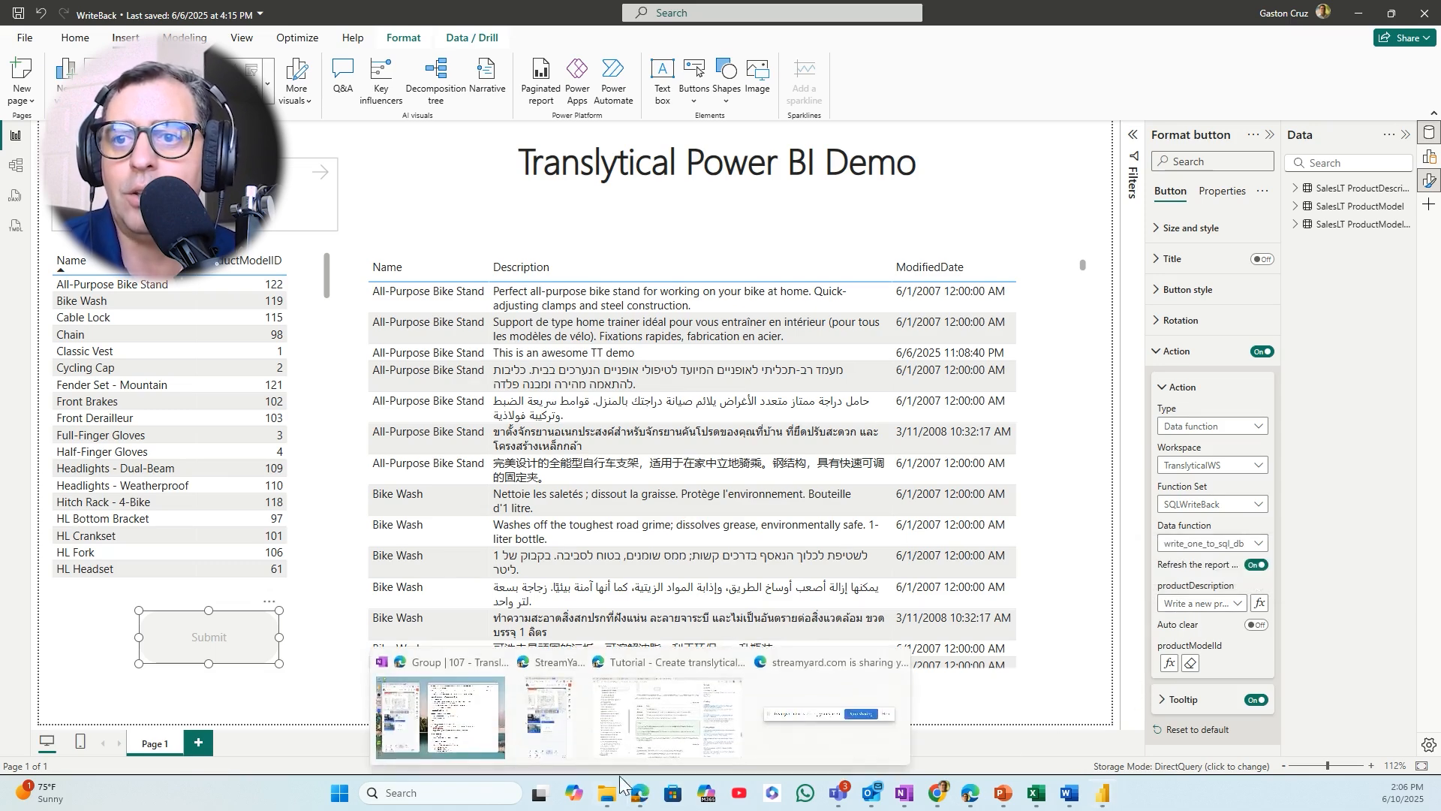
pyautogui.click(623, 742)
pyautogui.scroll(-5, 667, 582)
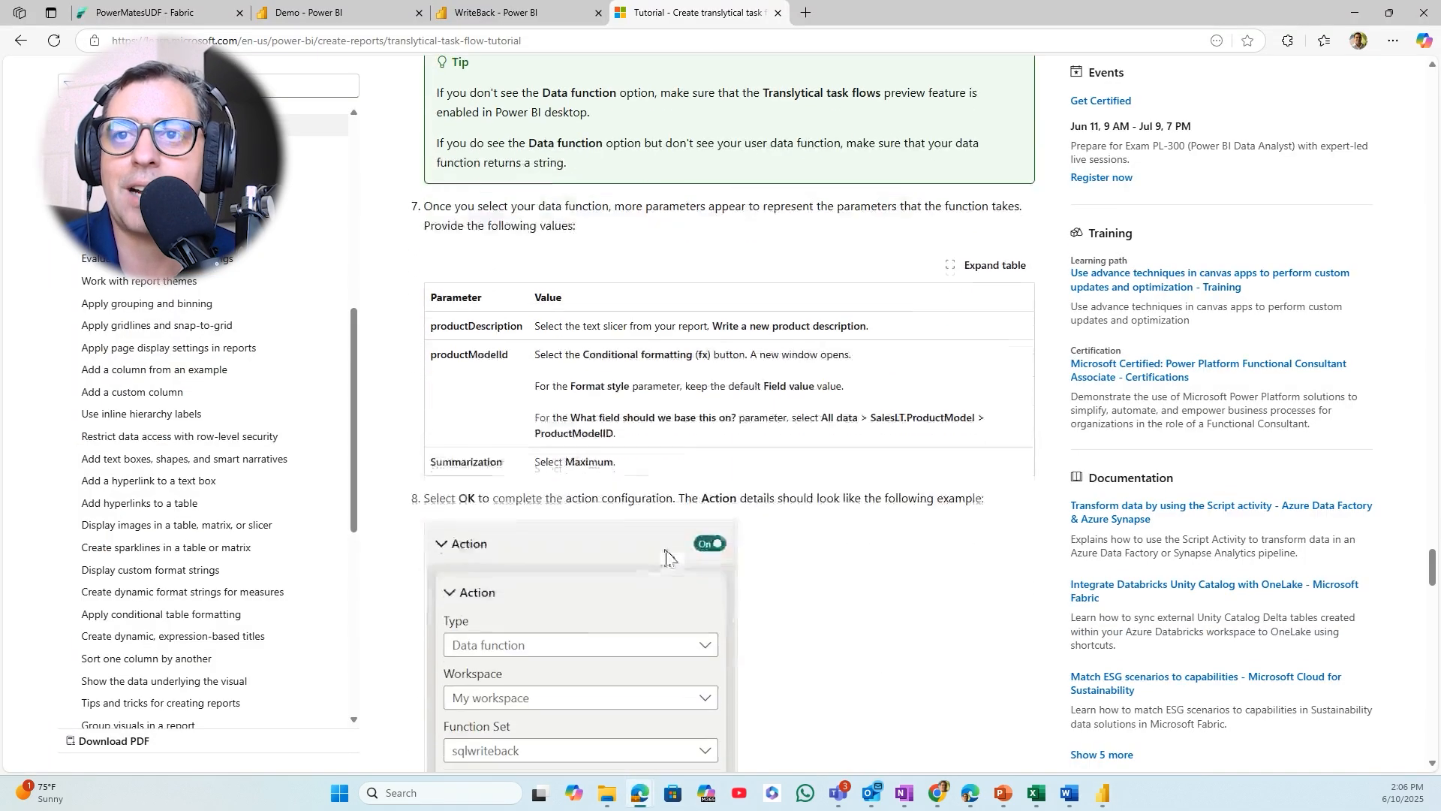
pyautogui.scroll(-5, 629, 400)
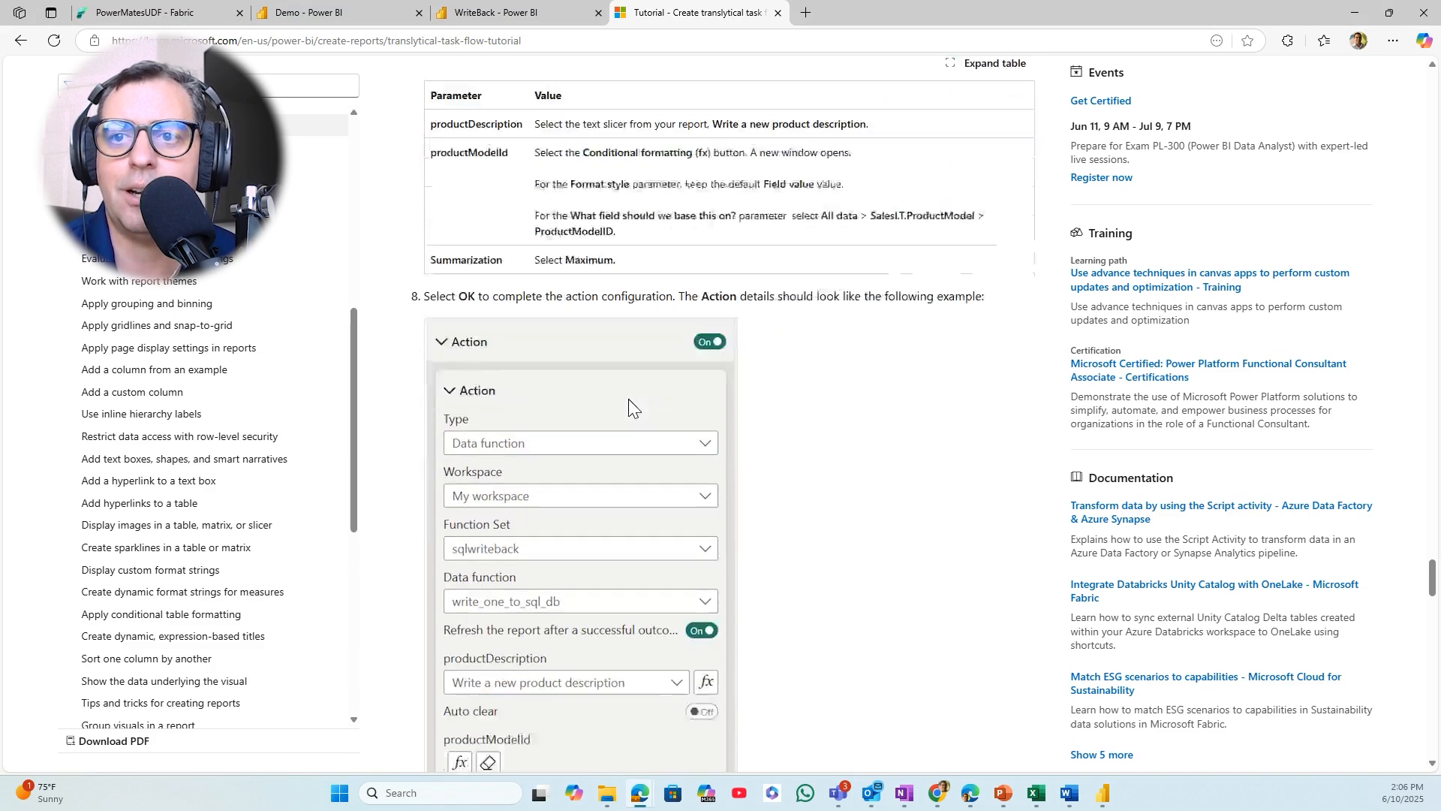
pyautogui.scroll(-8, 628, 399)
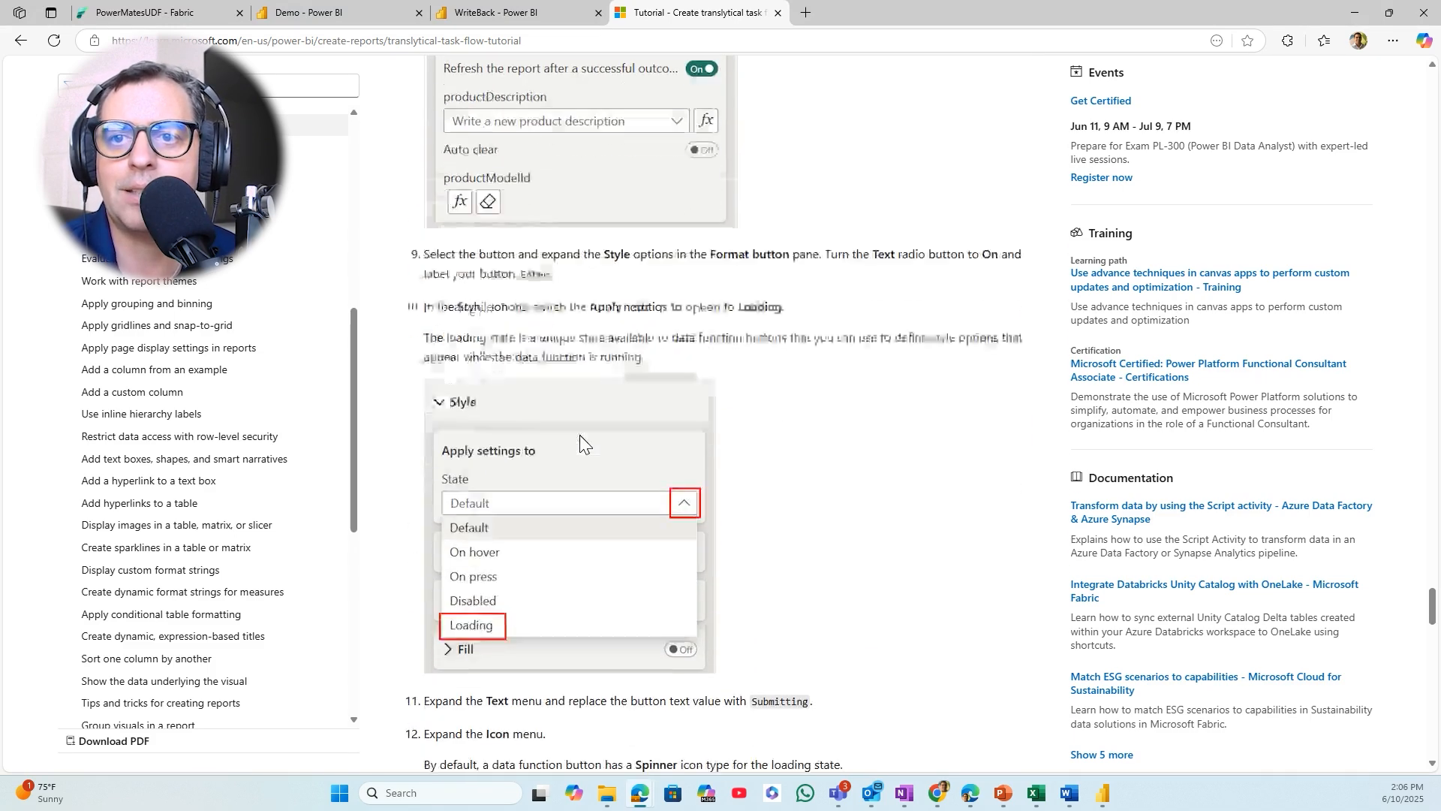
pyautogui.scroll(-3, 587, 413)
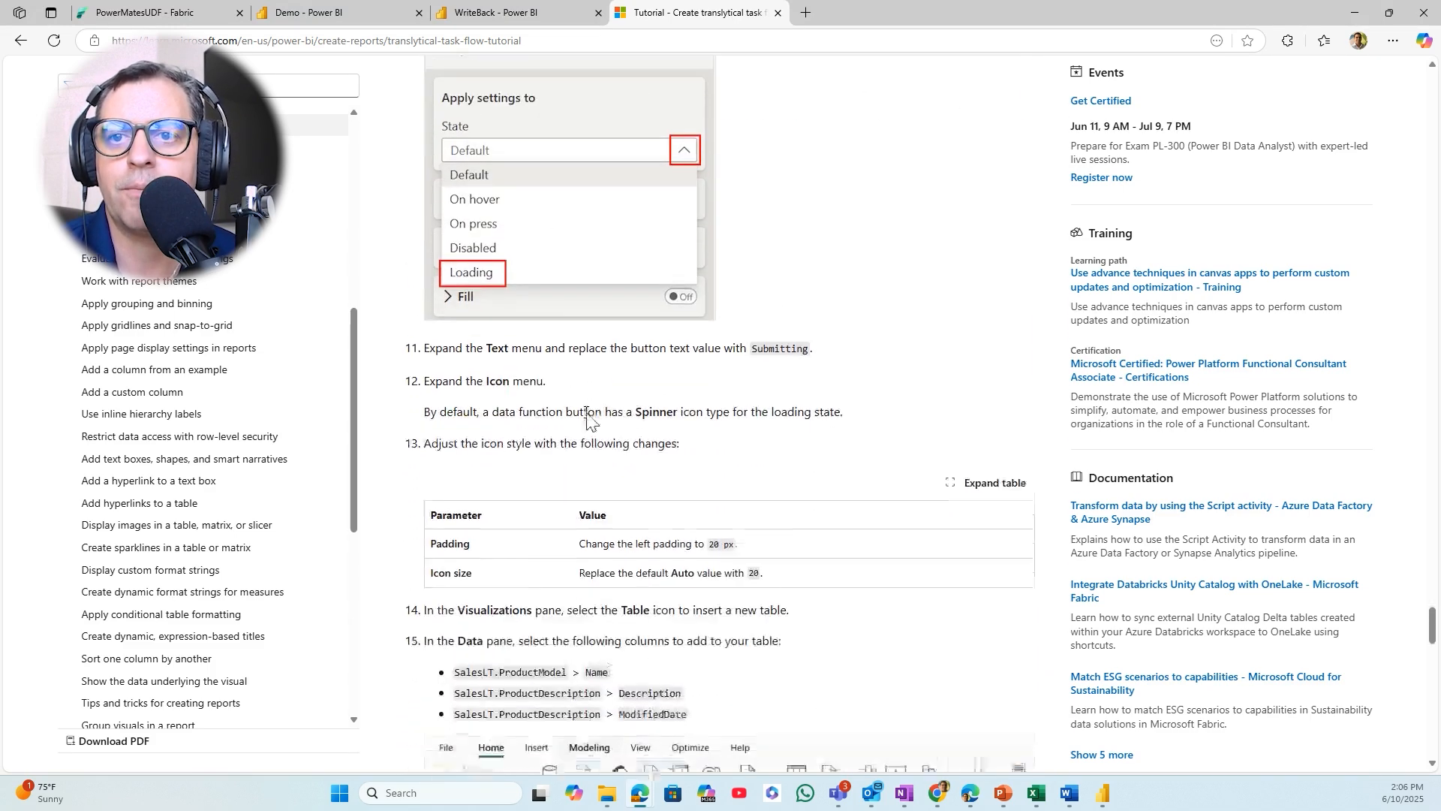
pyautogui.scroll(-5, 587, 412)
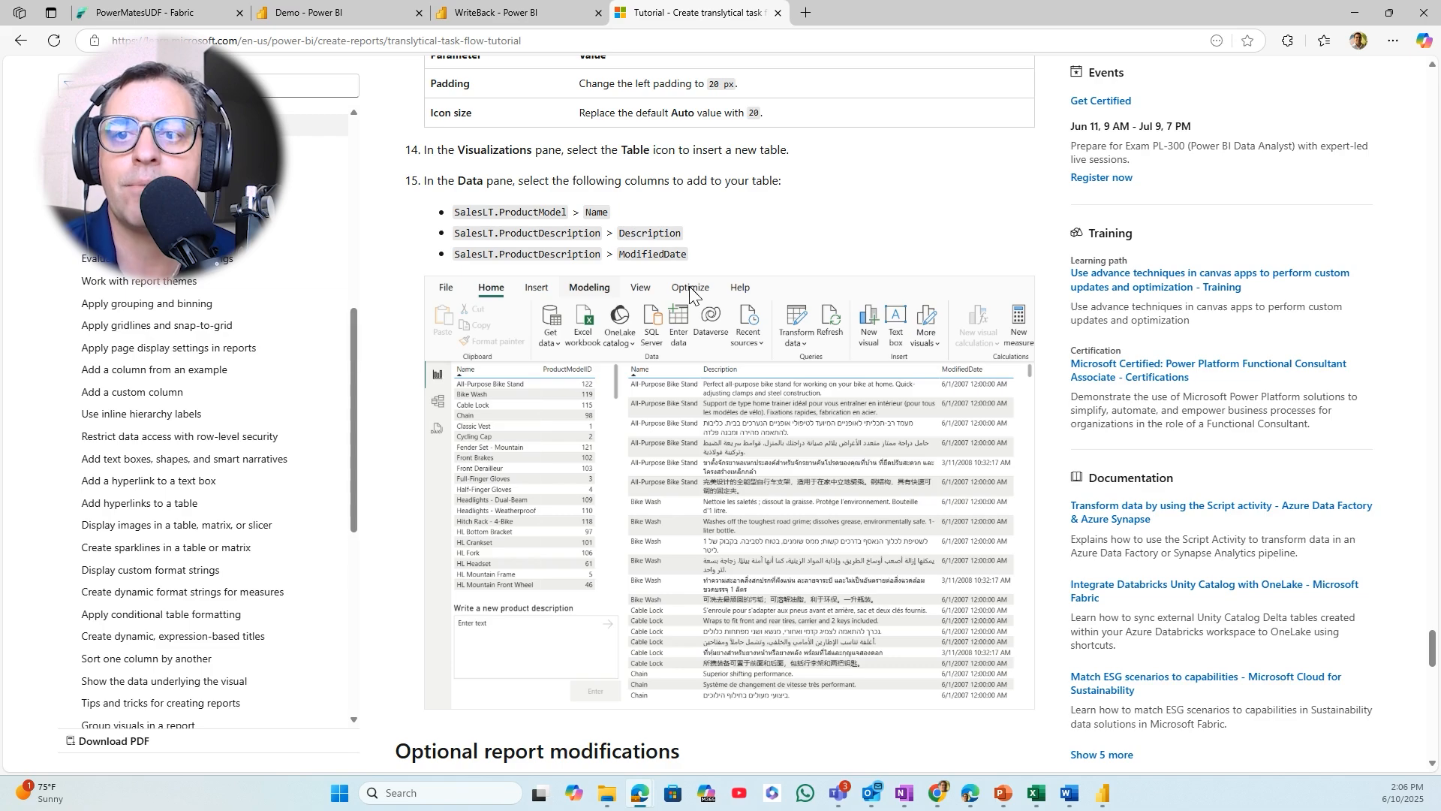
pyautogui.scroll(-3, 795, 395)
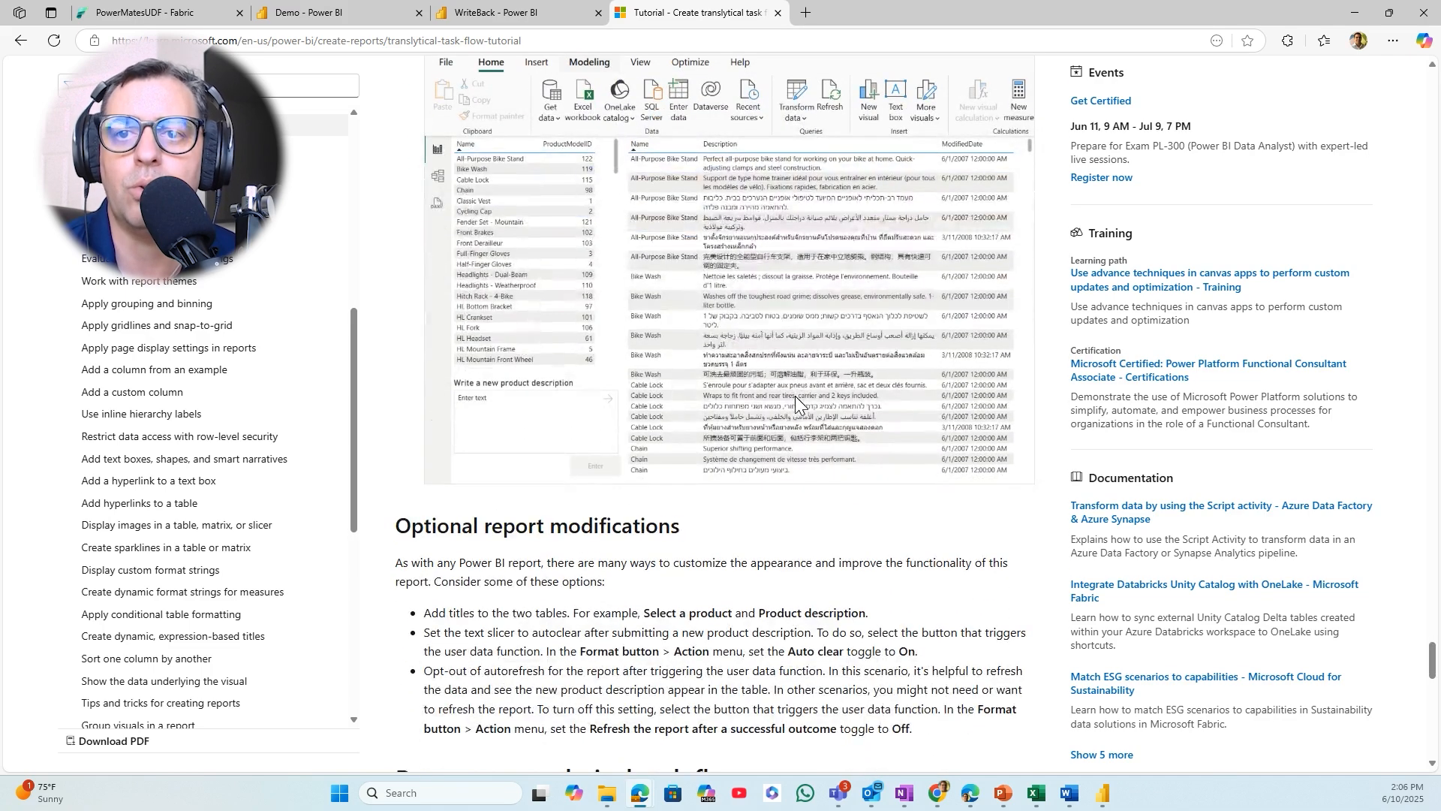
pyautogui.scroll(-4, 793, 389)
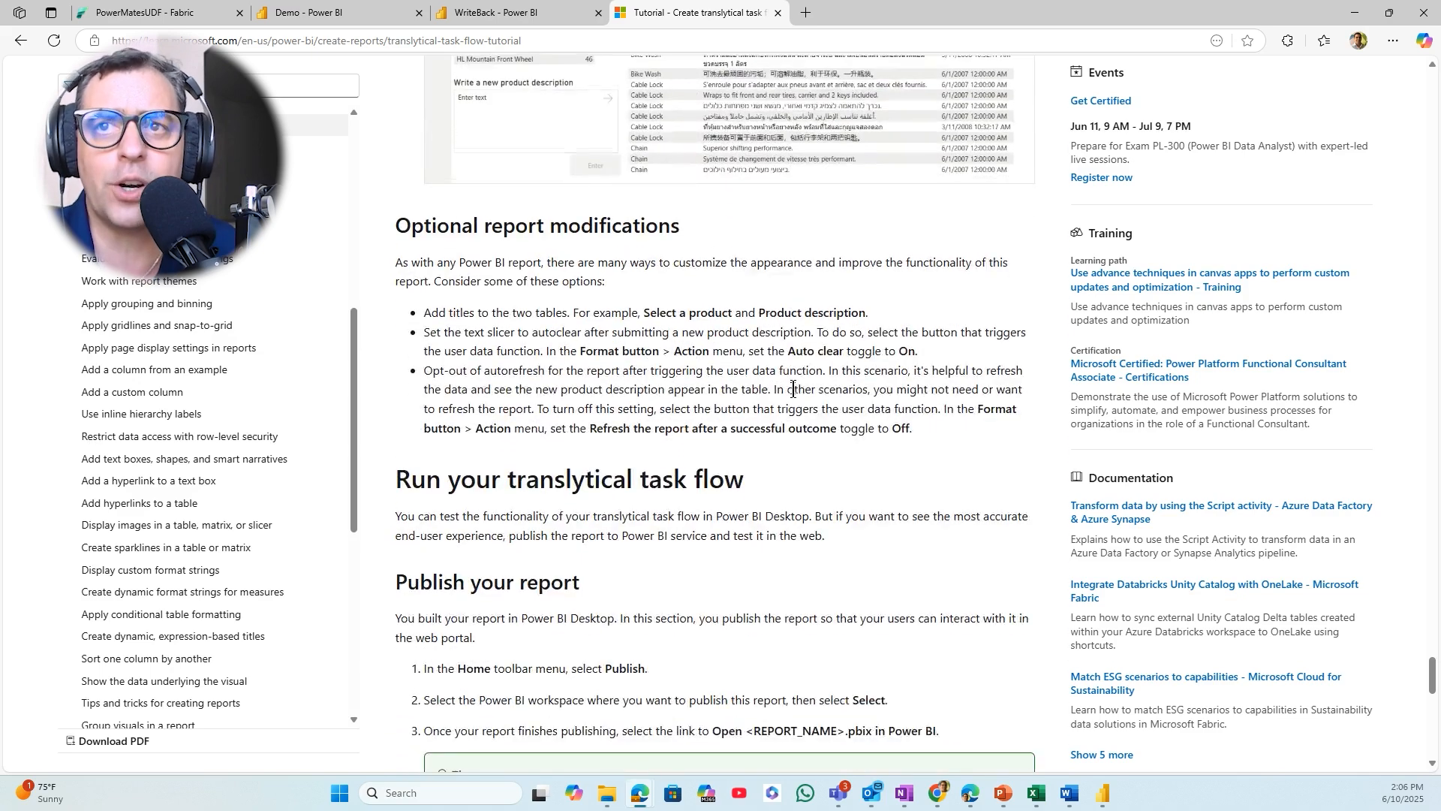
pyautogui.scroll(-5, 793, 388)
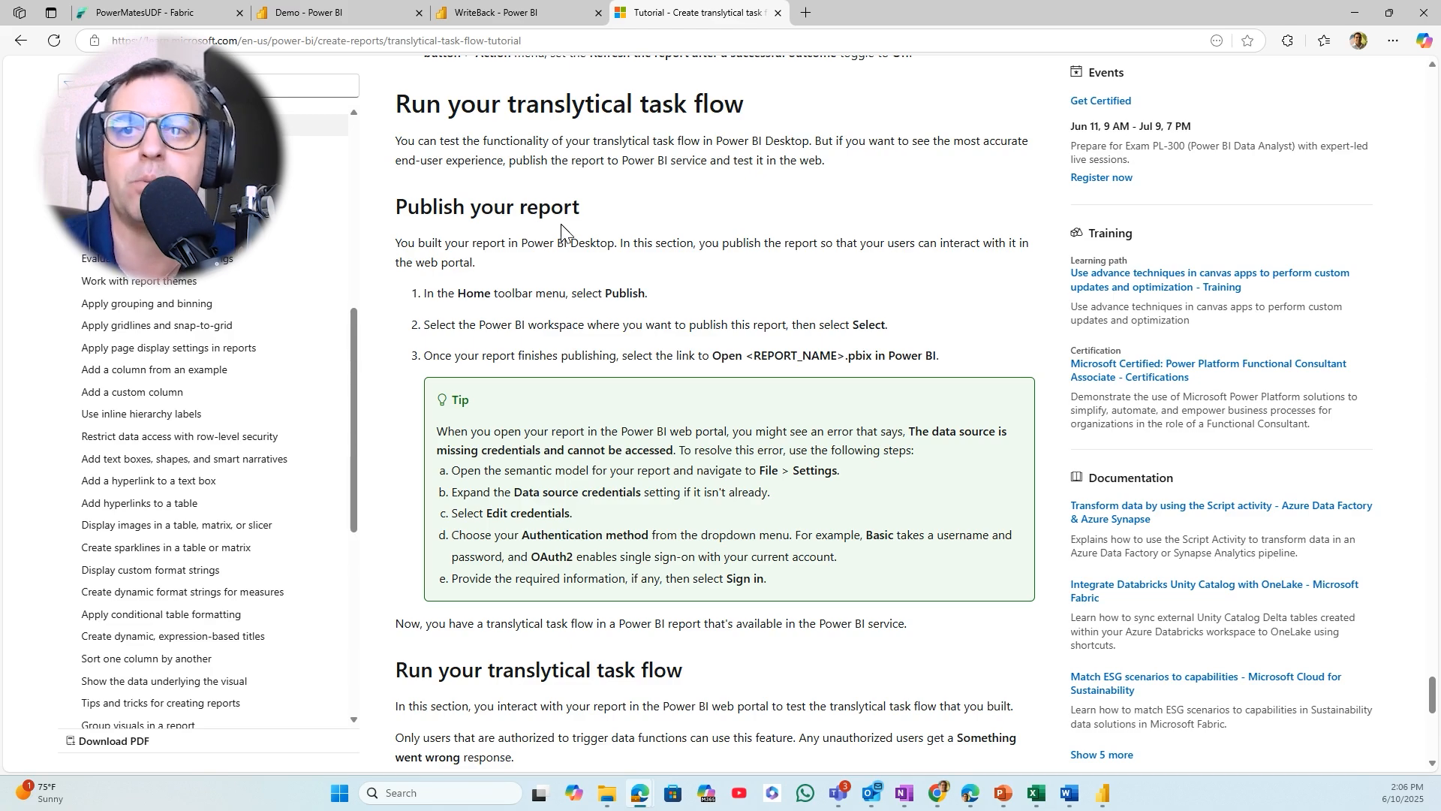
pyautogui.scroll(-6, 626, 331)
pyautogui.scroll(-4, 633, 335)
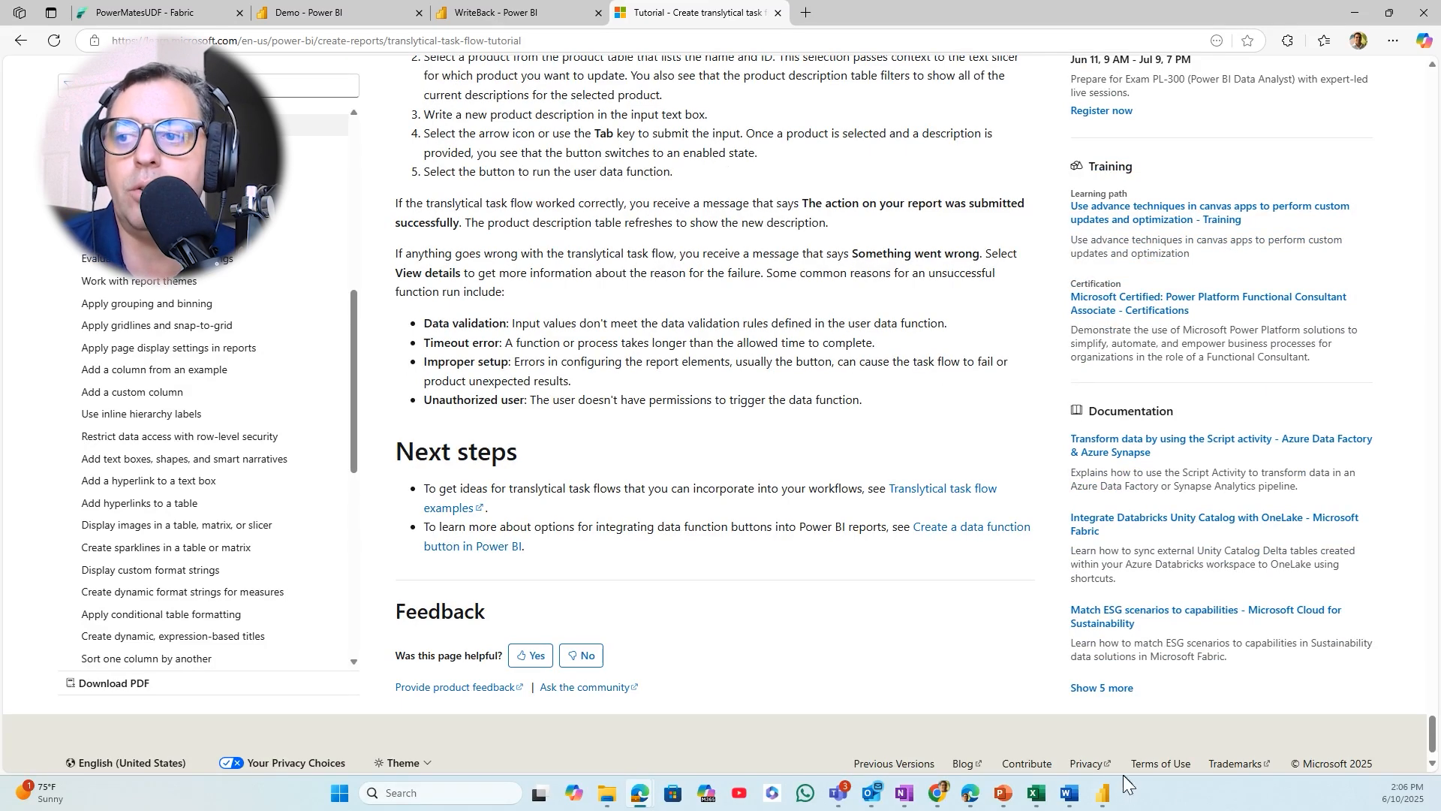
pyautogui.click(1103, 793)
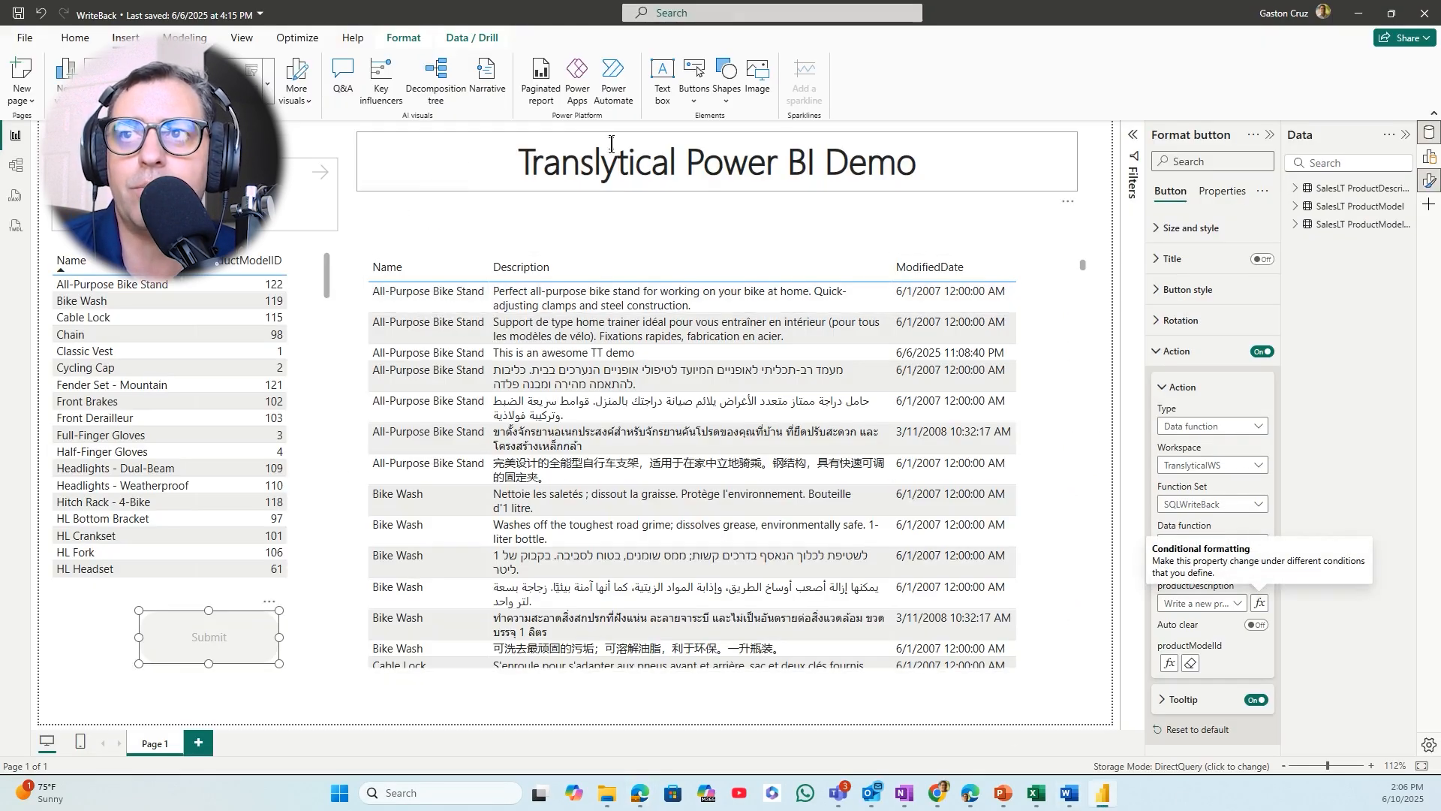
pyautogui.click(75, 38)
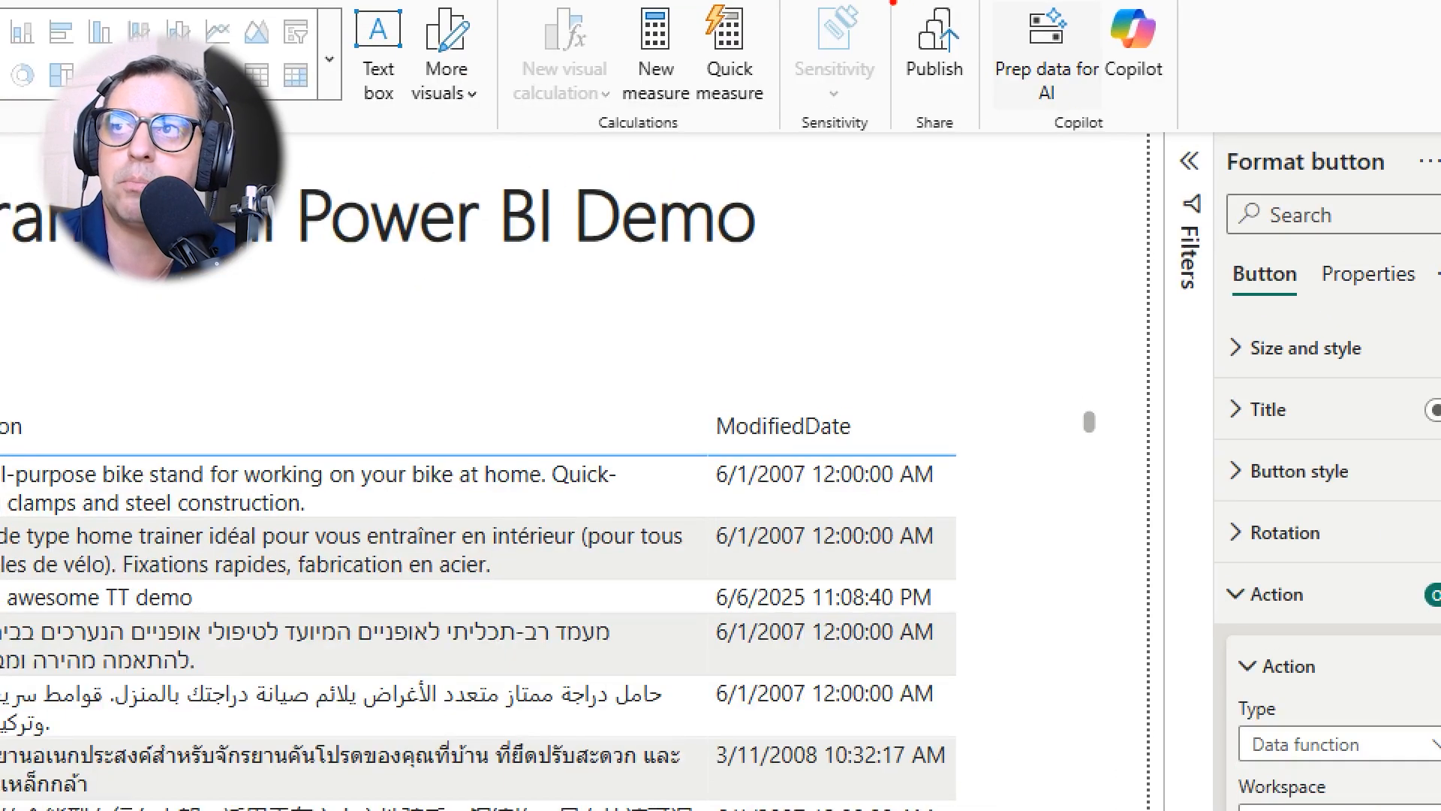
pyautogui.moveTo(887, 2); pyautogui.dragTo(984, 117)
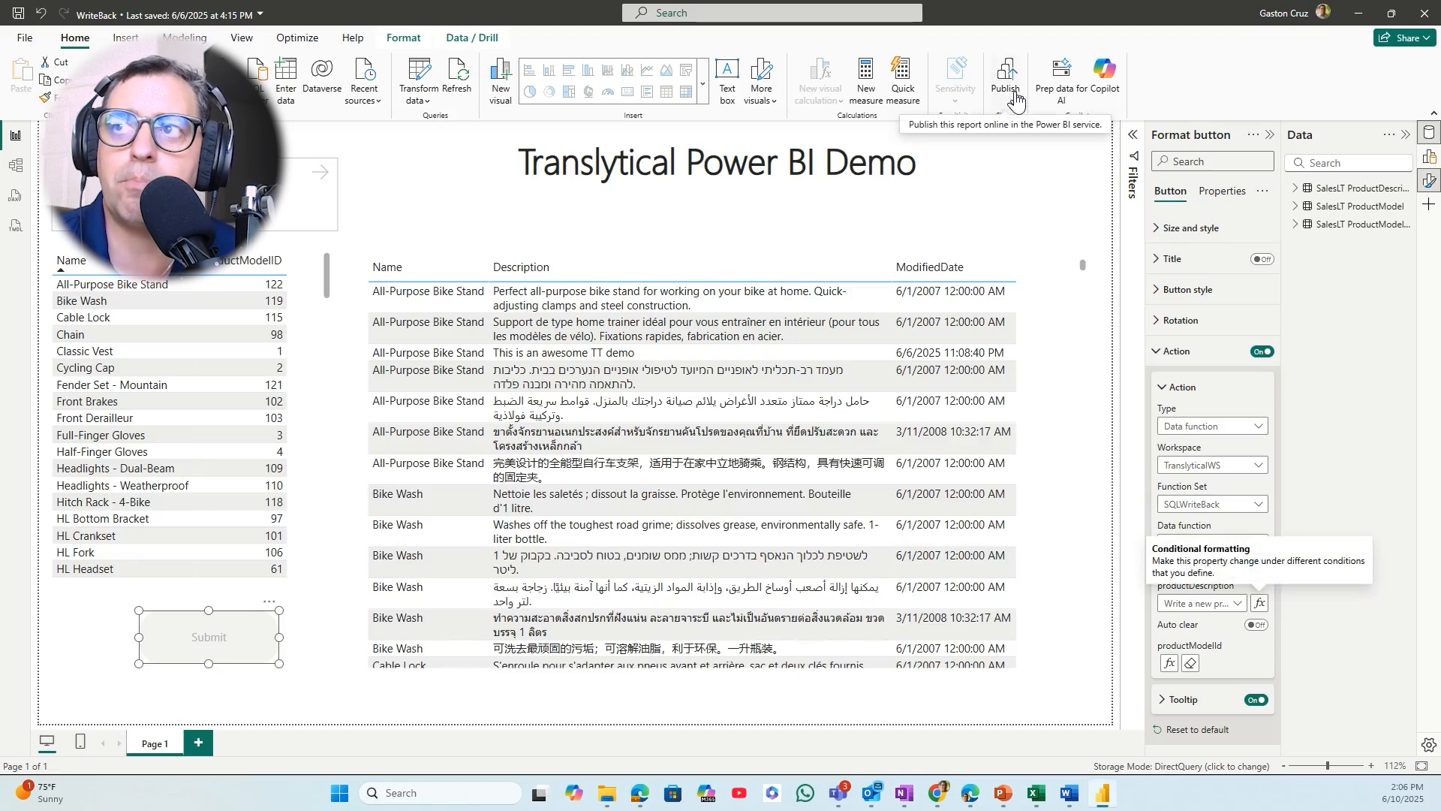
pyautogui.click(1015, 99)
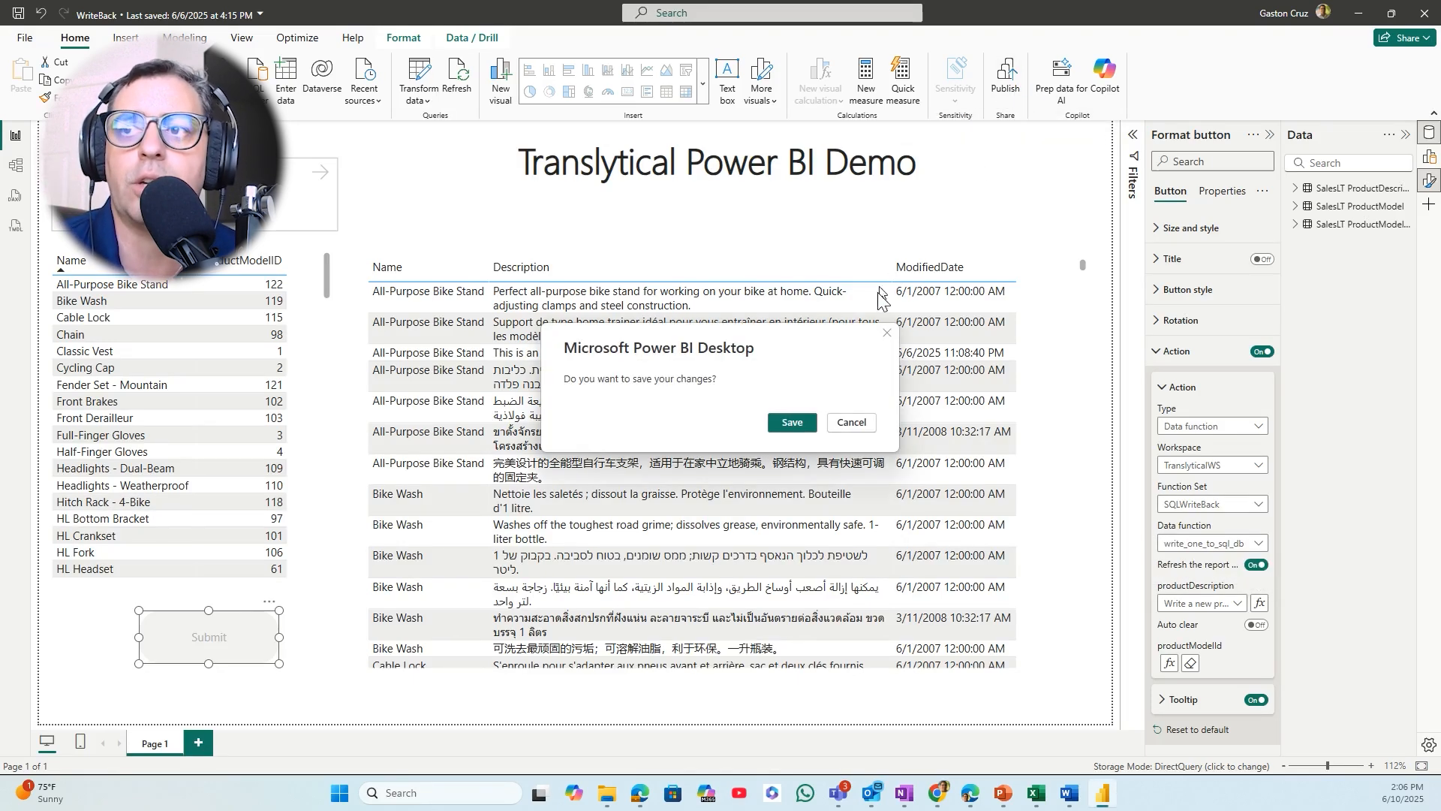
pyautogui.click(852, 422)
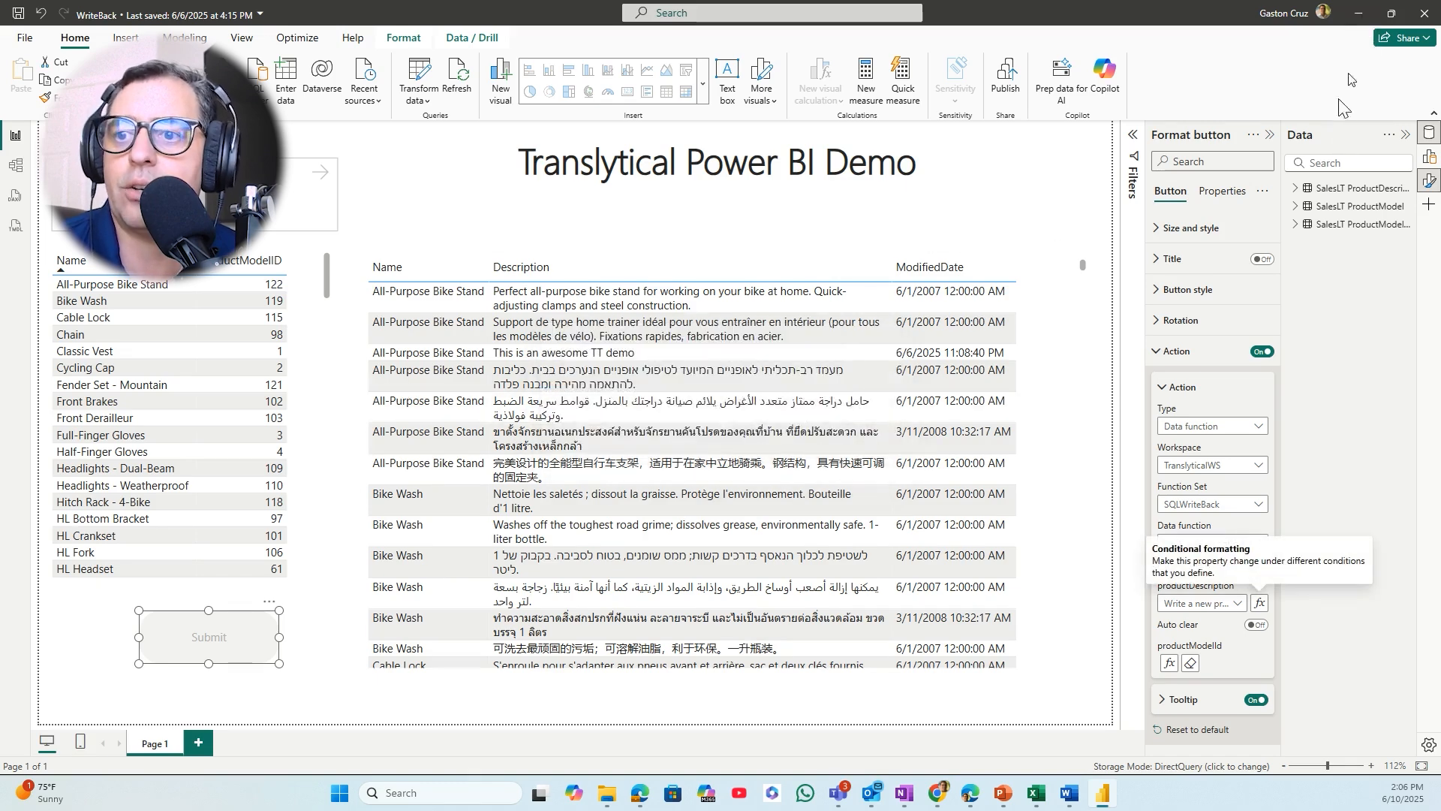
# Switch to the Power BI service in Edge and open the TranslyticalWS workspace
pyautogui.moveTo(645, 794)
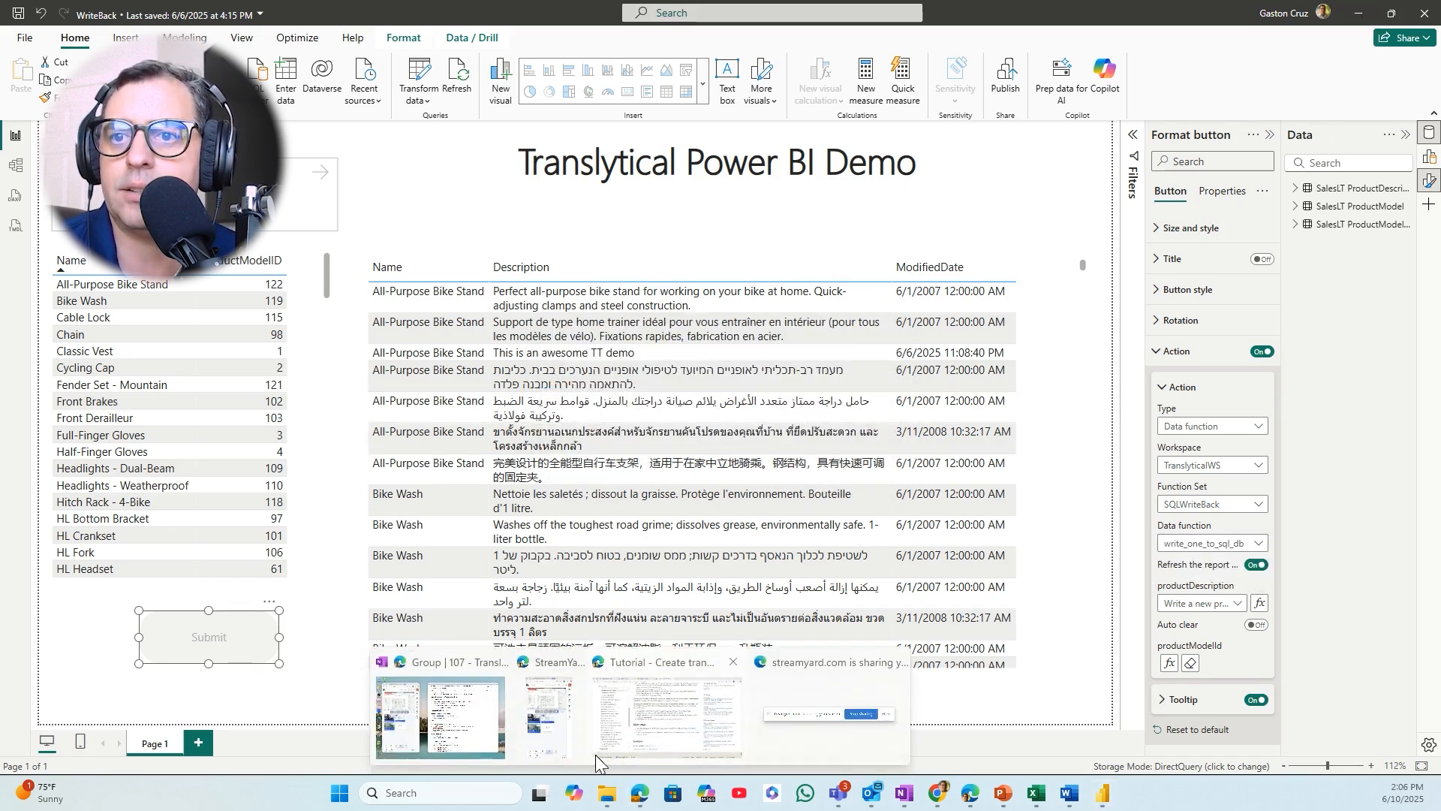
pyautogui.click(616, 743)
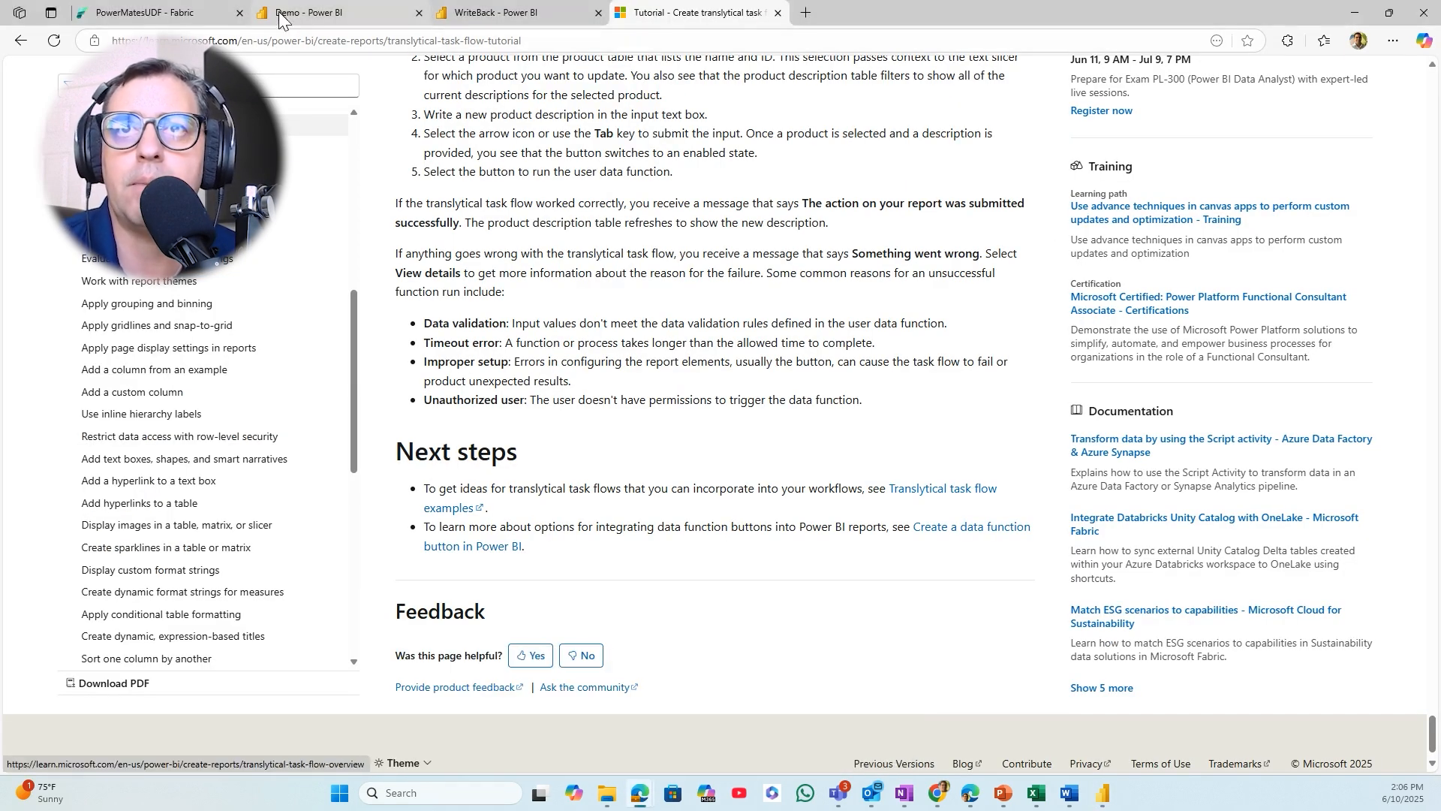
pyautogui.click(315, 13)
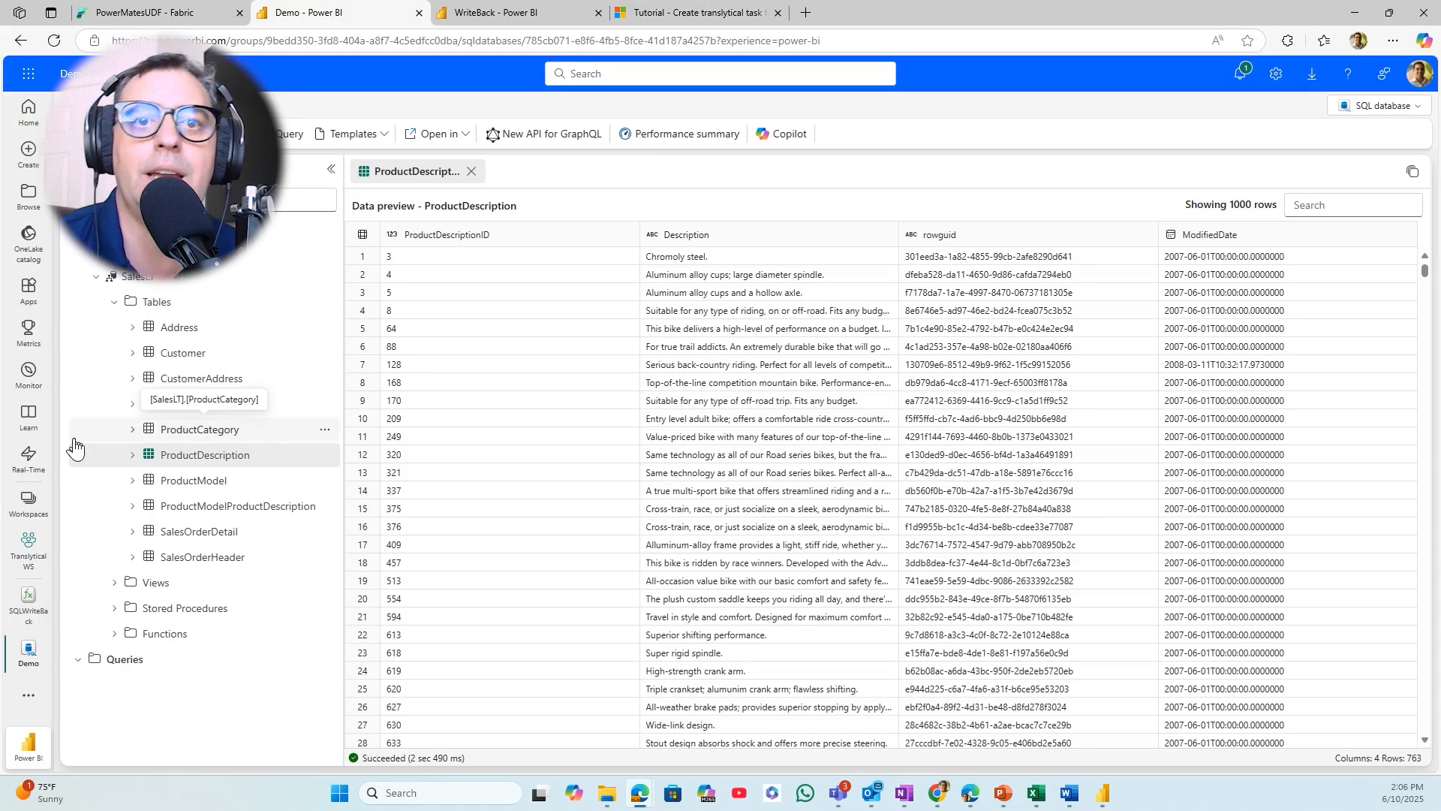
pyautogui.click(26, 504)
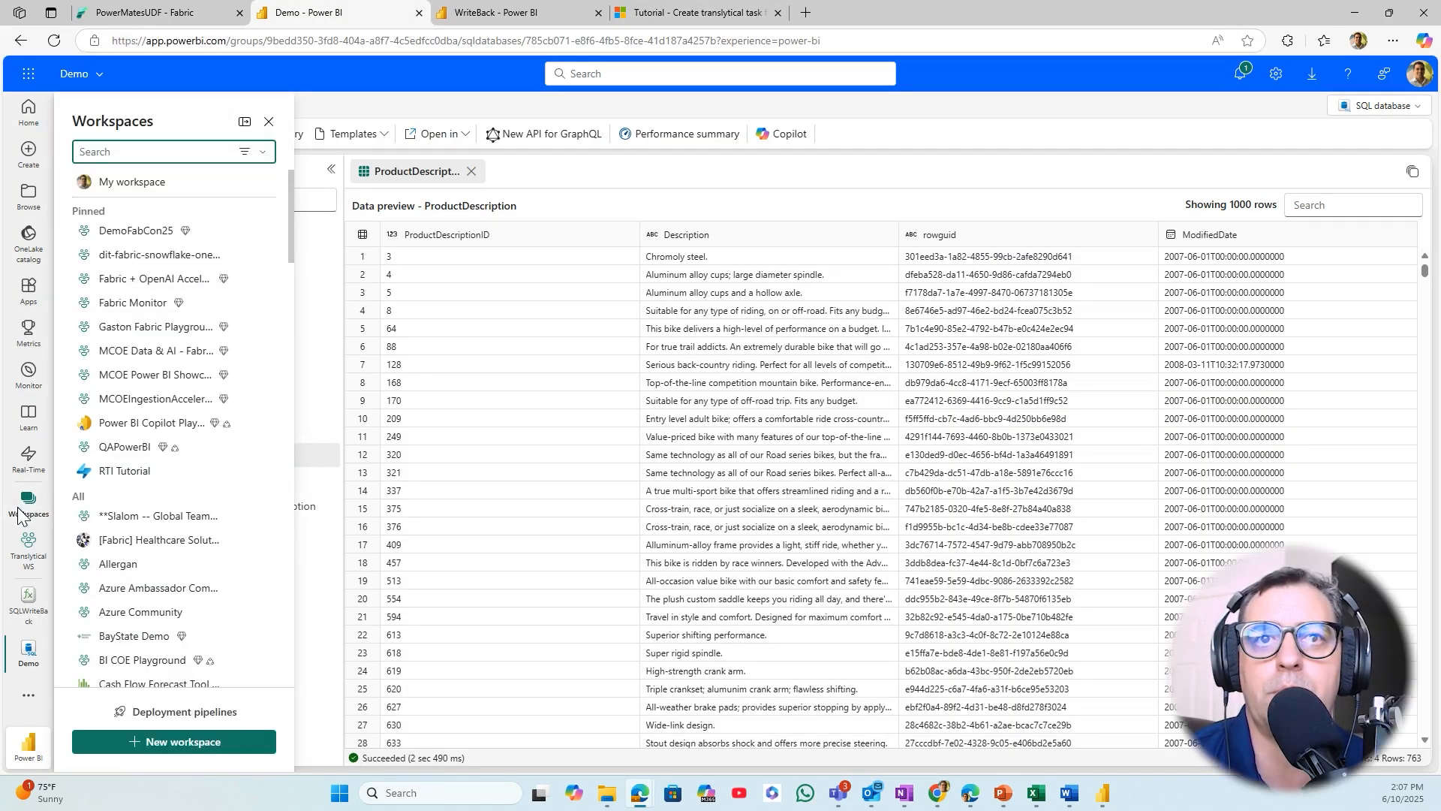
pyautogui.click(24, 505)
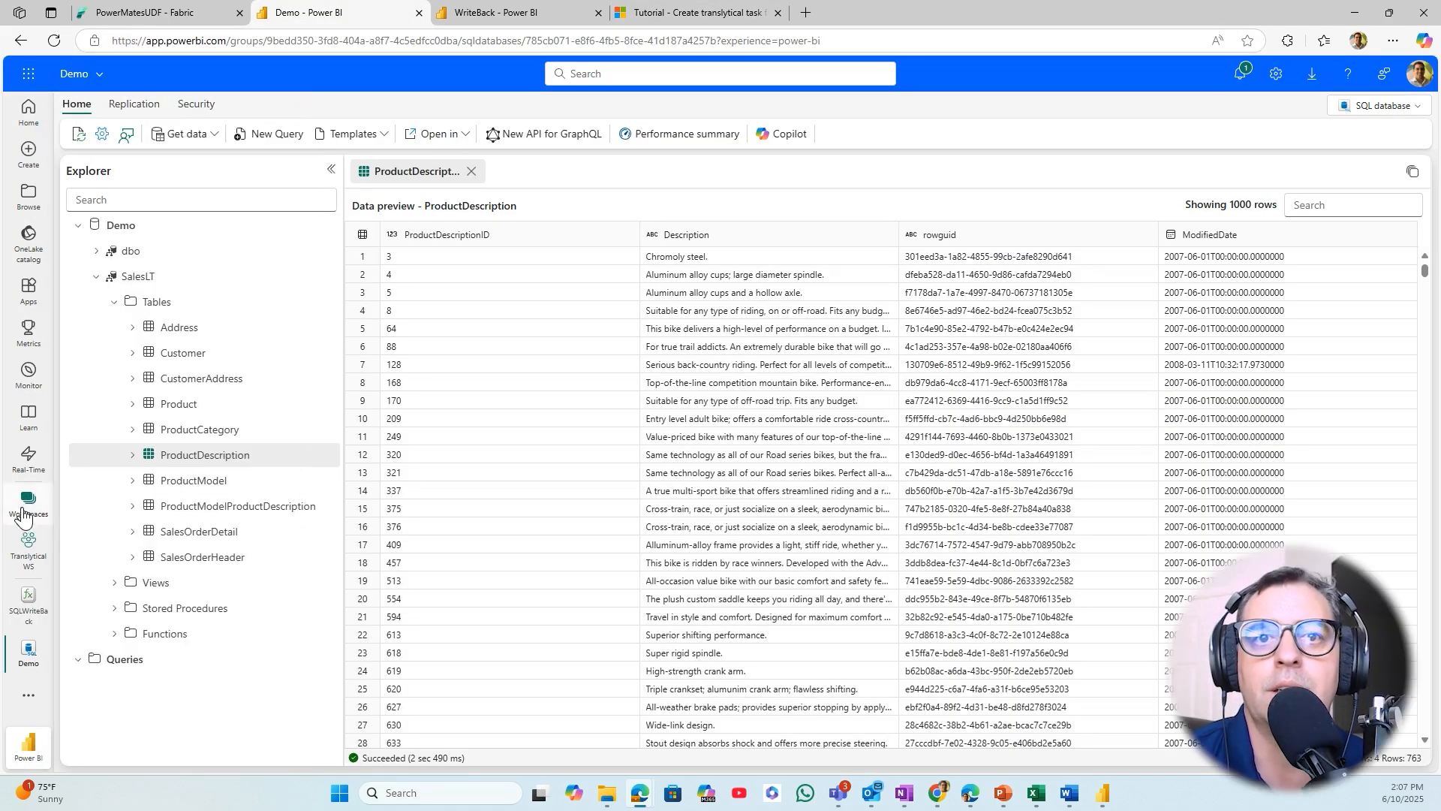
pyautogui.click(36, 554)
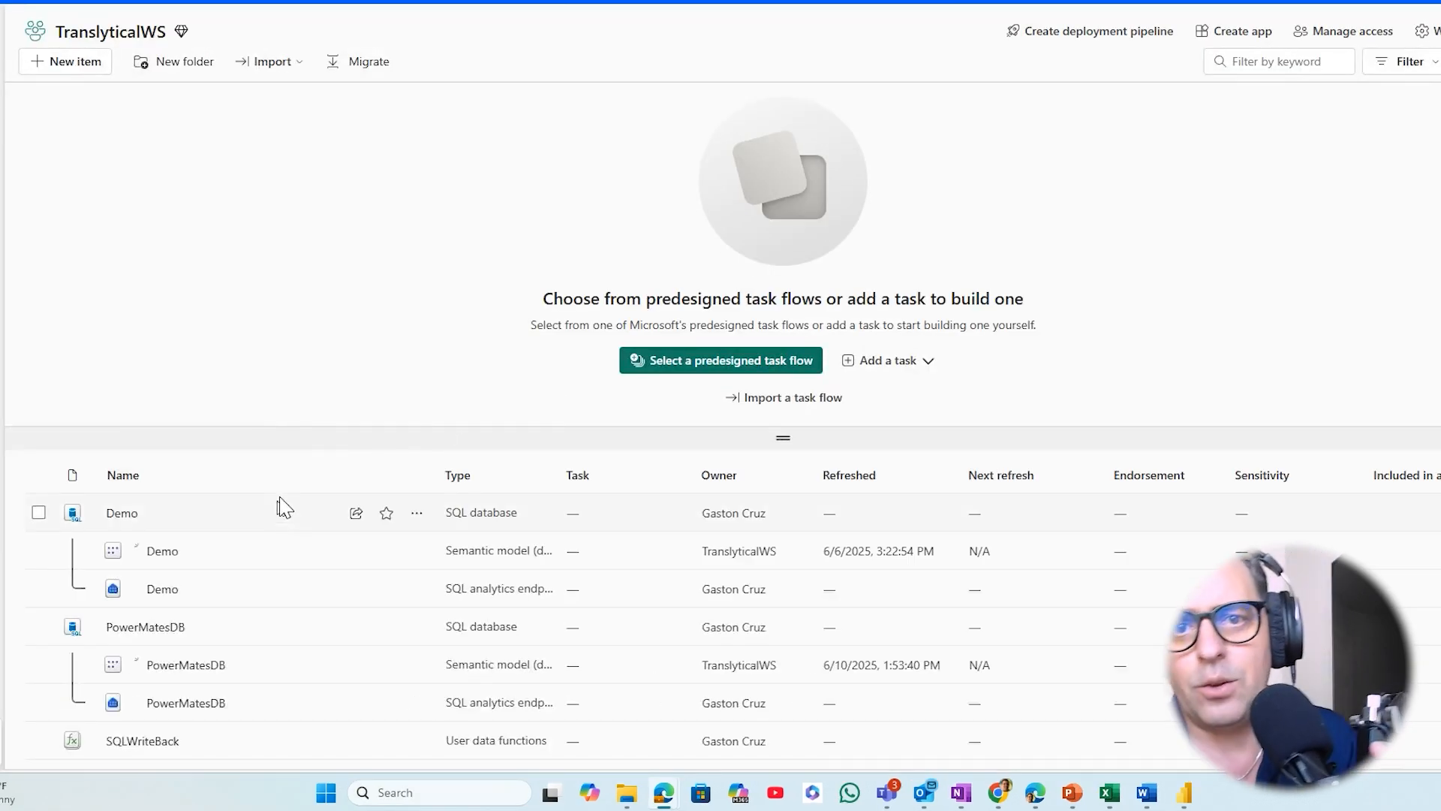
# Open the settings of the WriteBack semantic model and dismiss the promotional pop-up about data refreshes
pyautogui.scroll(-1, 217, 647)
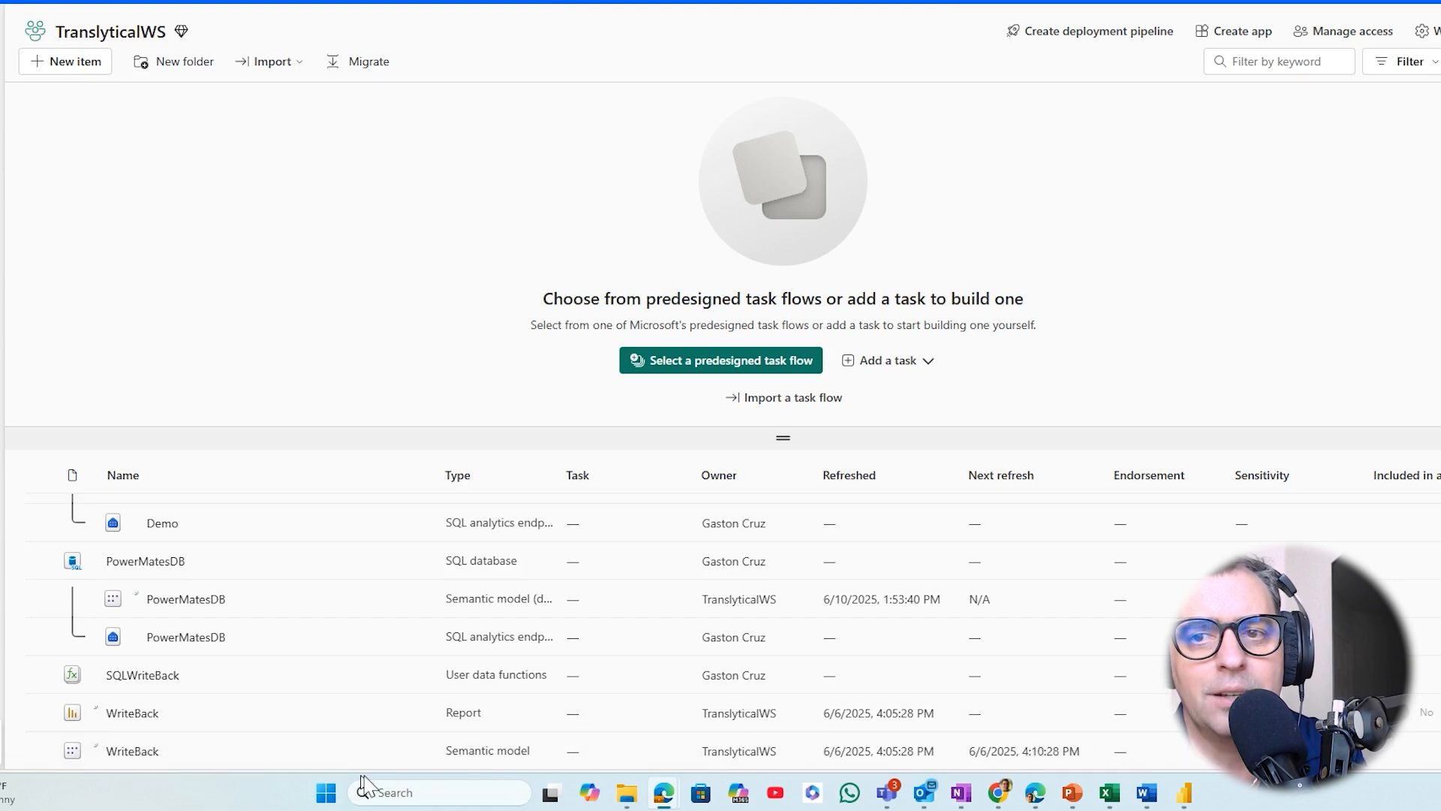
pyautogui.click(417, 752)
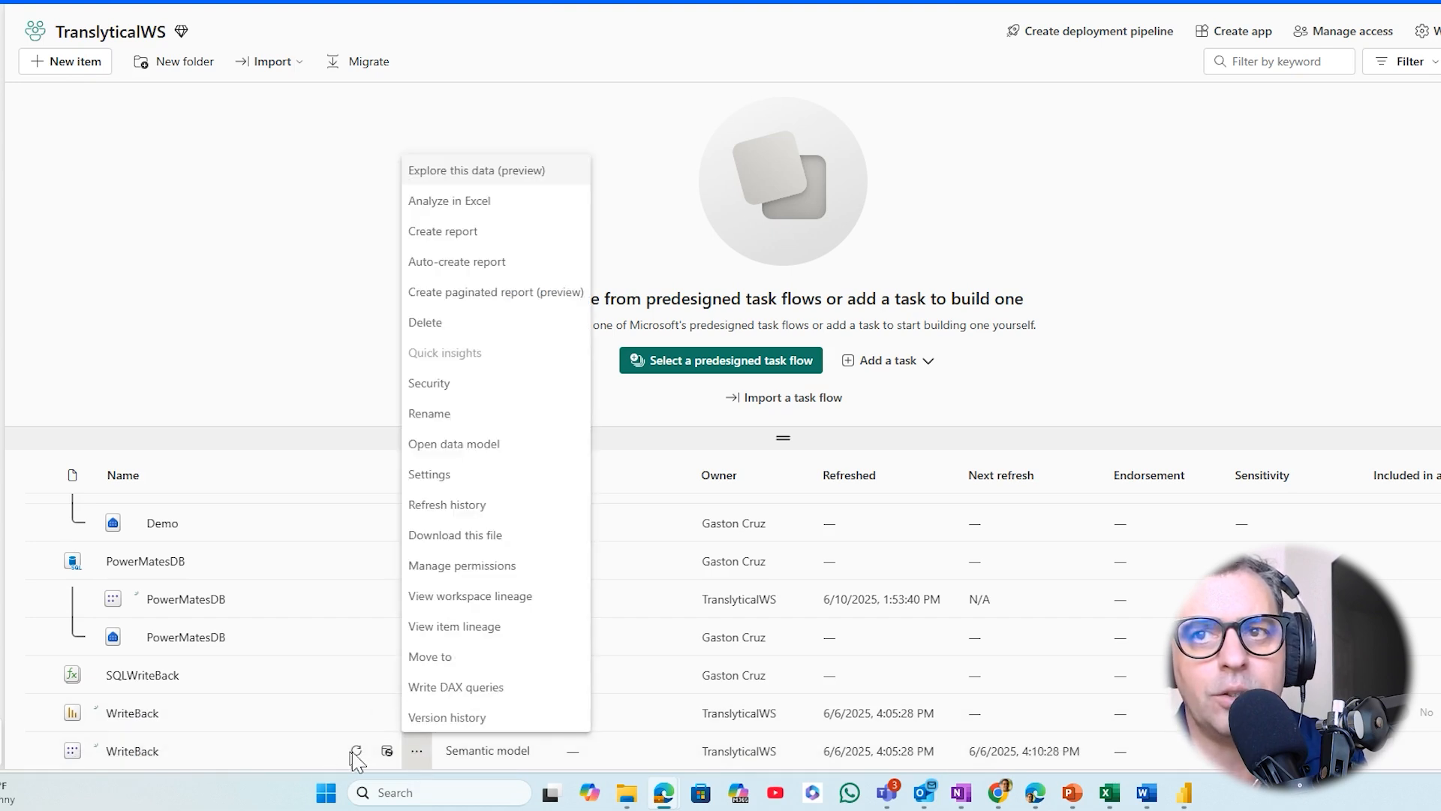
pyautogui.click(424, 474)
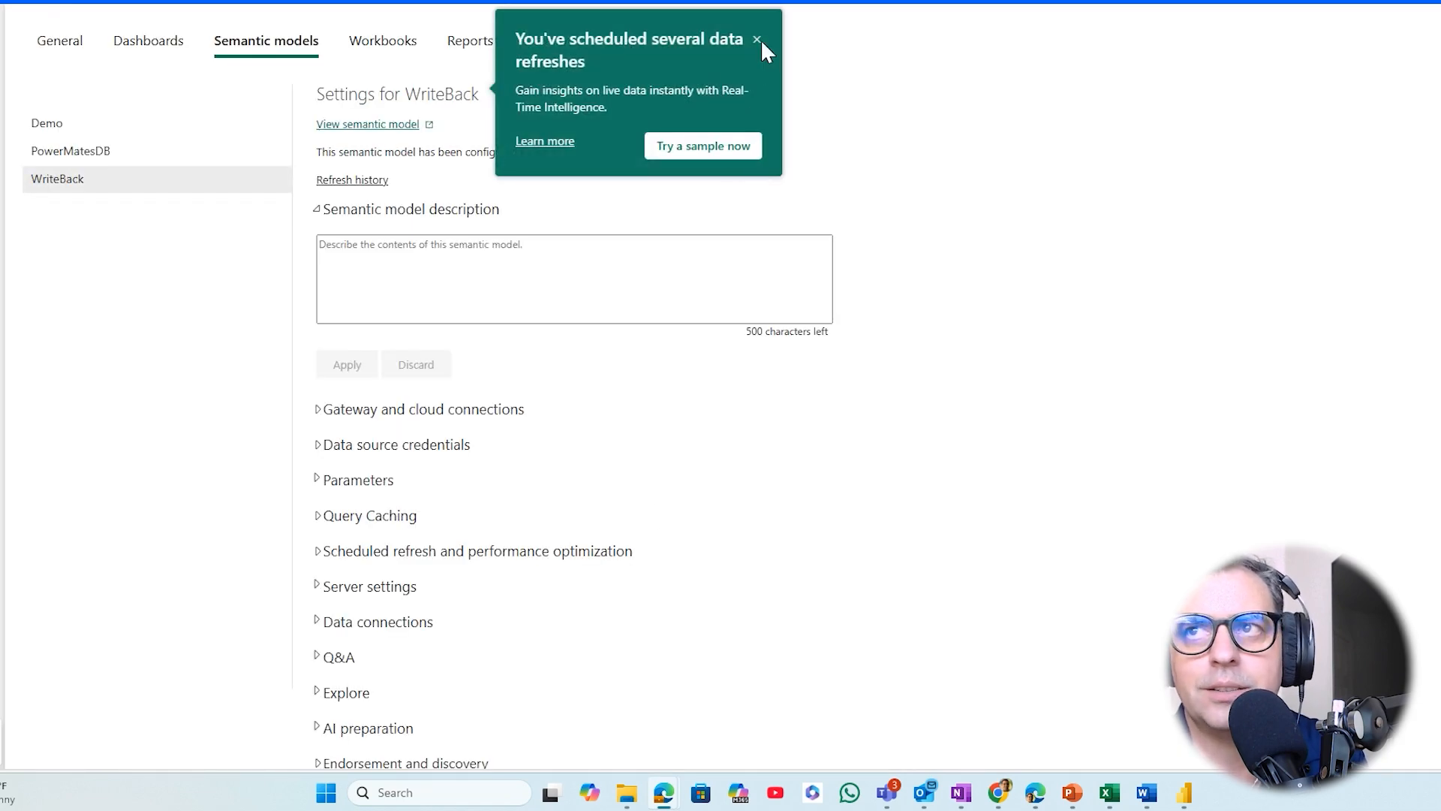
pyautogui.click(758, 40)
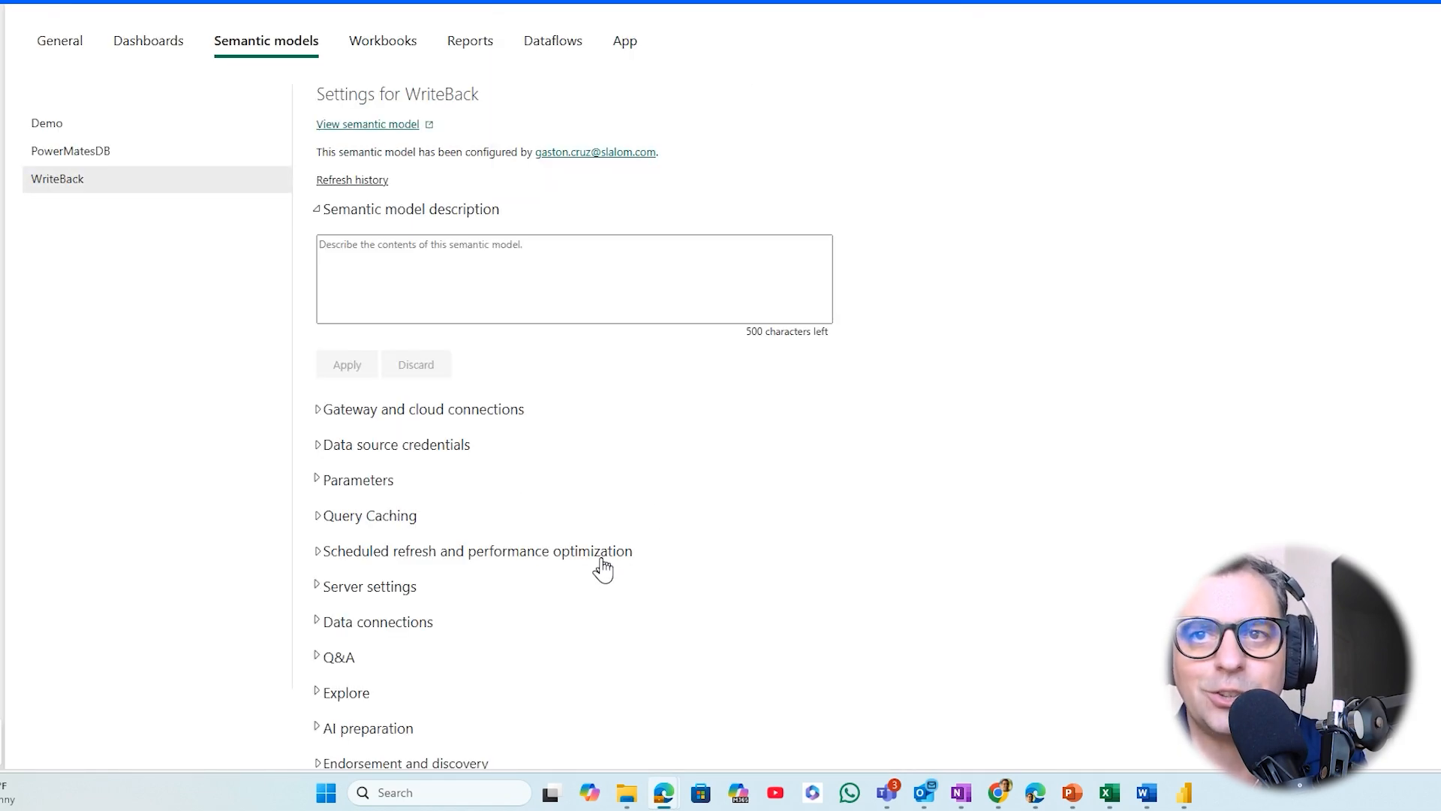
# Examine the WriteBack semantic model's data connections setting and its data source credentials
pyautogui.scroll(-1, 601, 569)
pyautogui.click(316, 541)
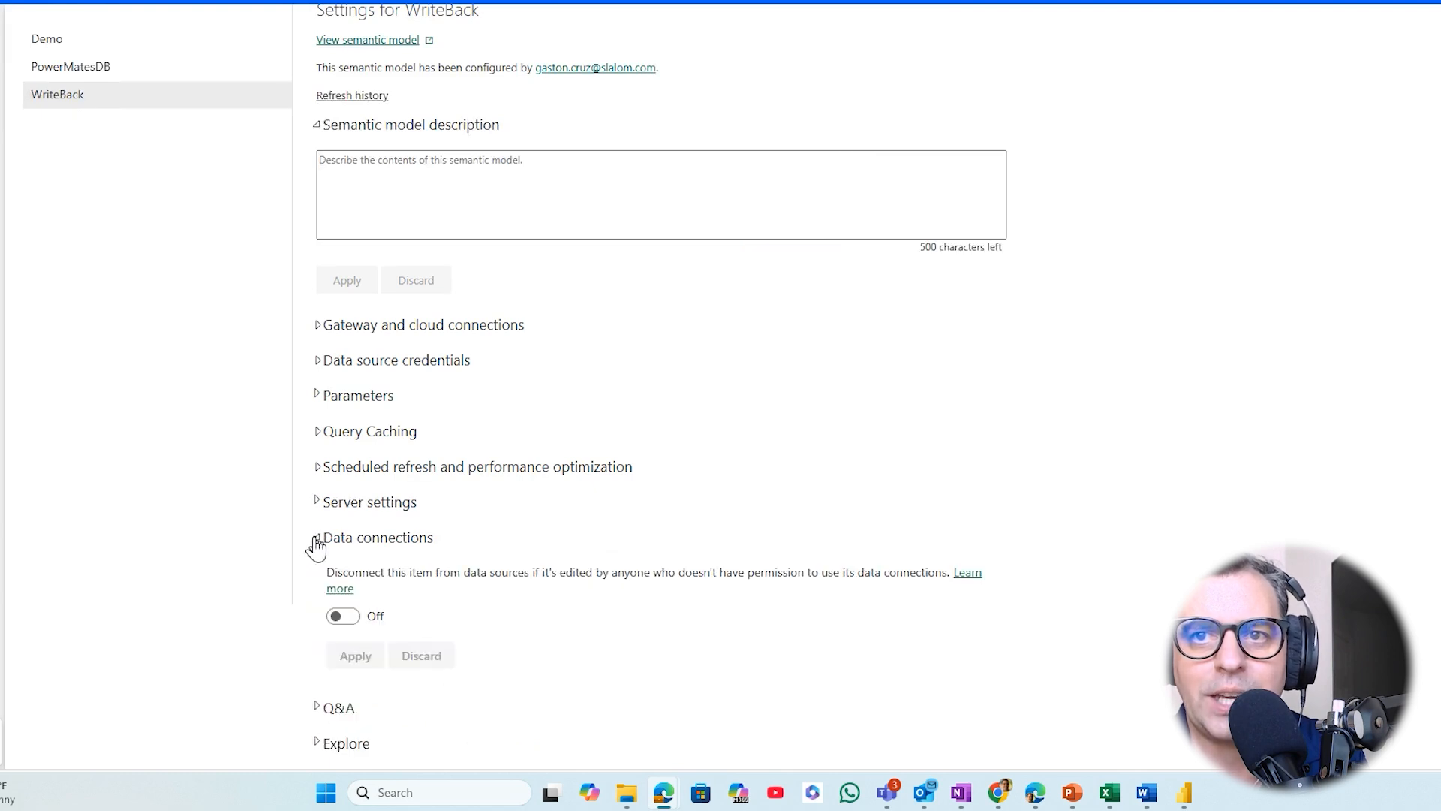
pyautogui.click(316, 539)
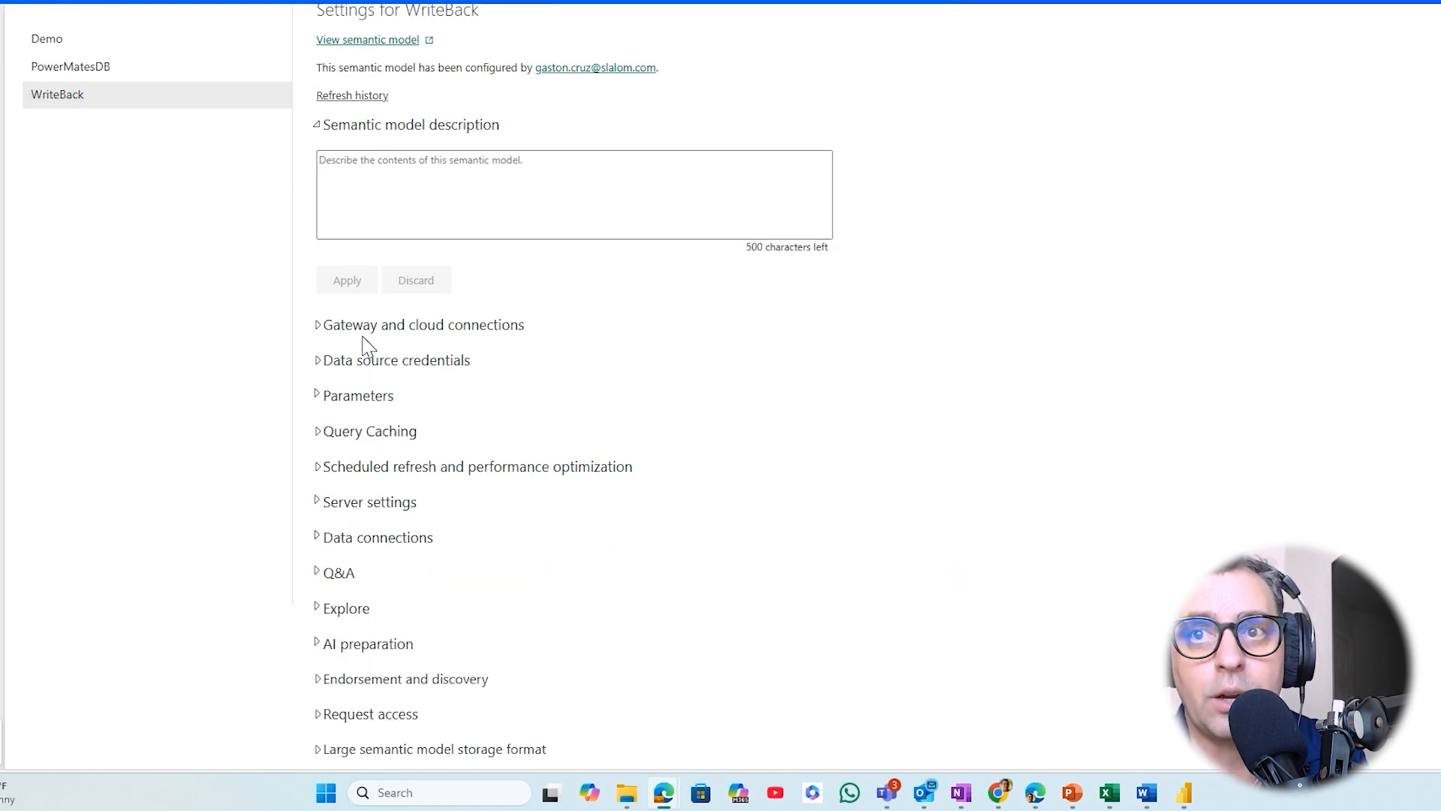
pyautogui.click(318, 363)
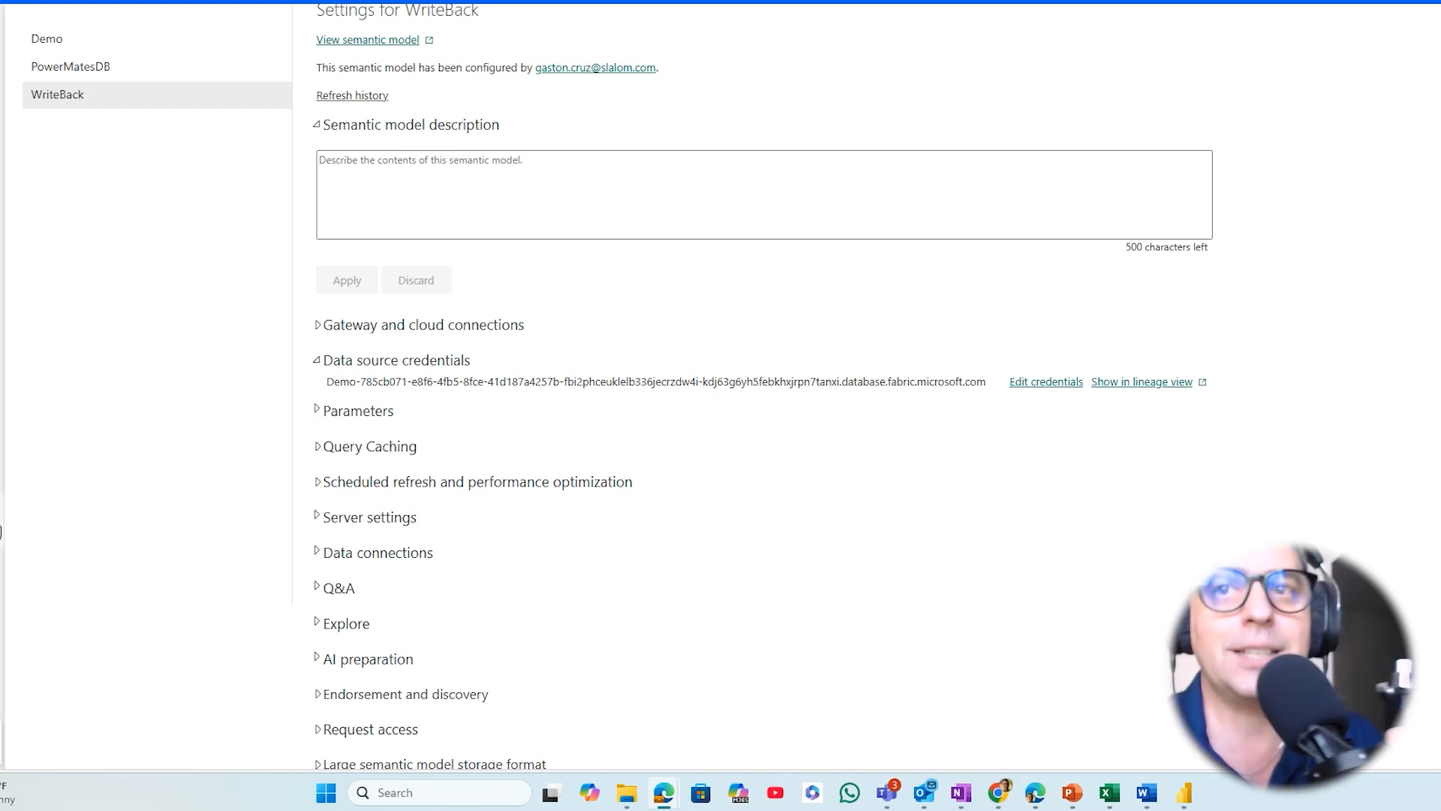
# In the published WriteBack report, clear the existing product description text and select the HL Fork product
pyautogui.click(2, 526)
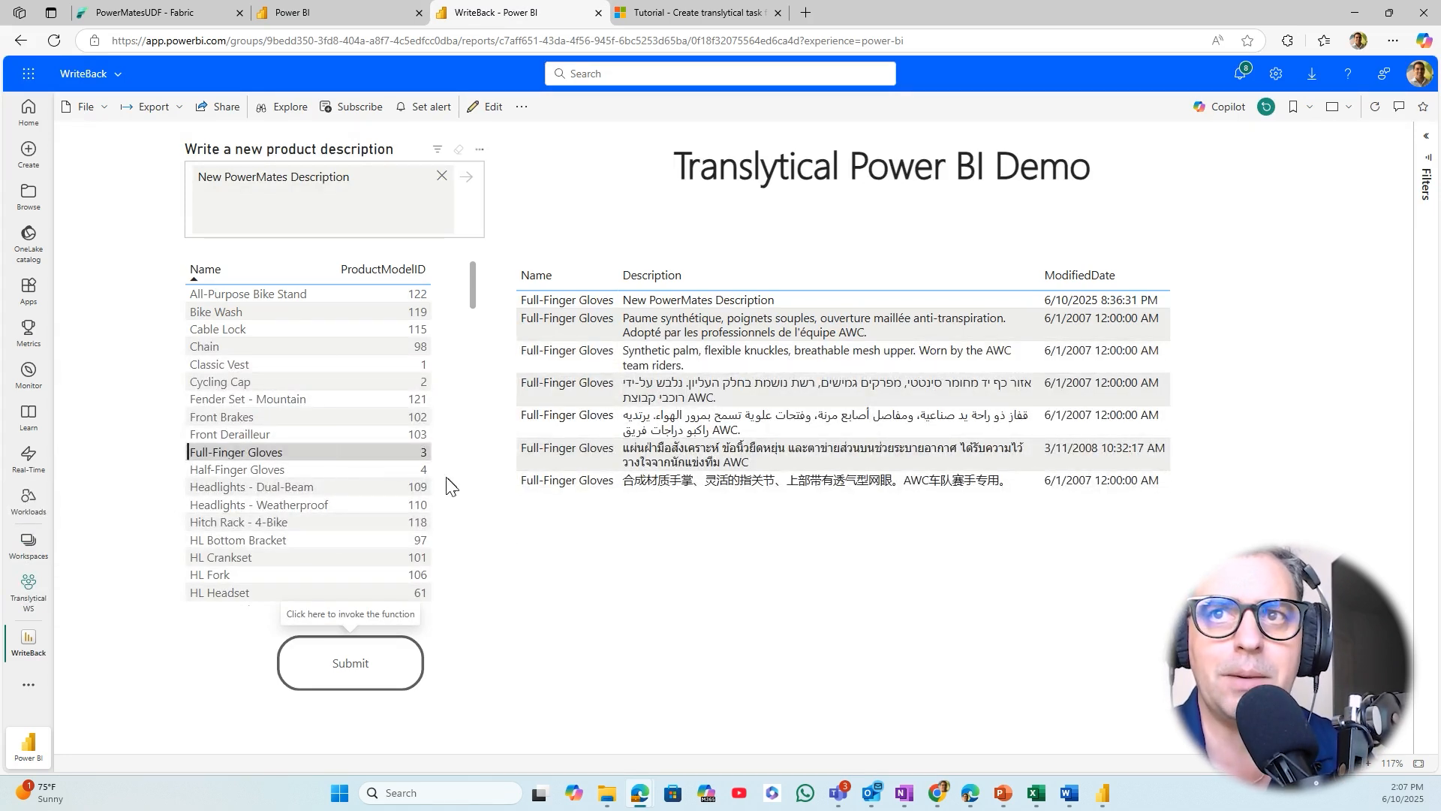
pyautogui.click(442, 176)
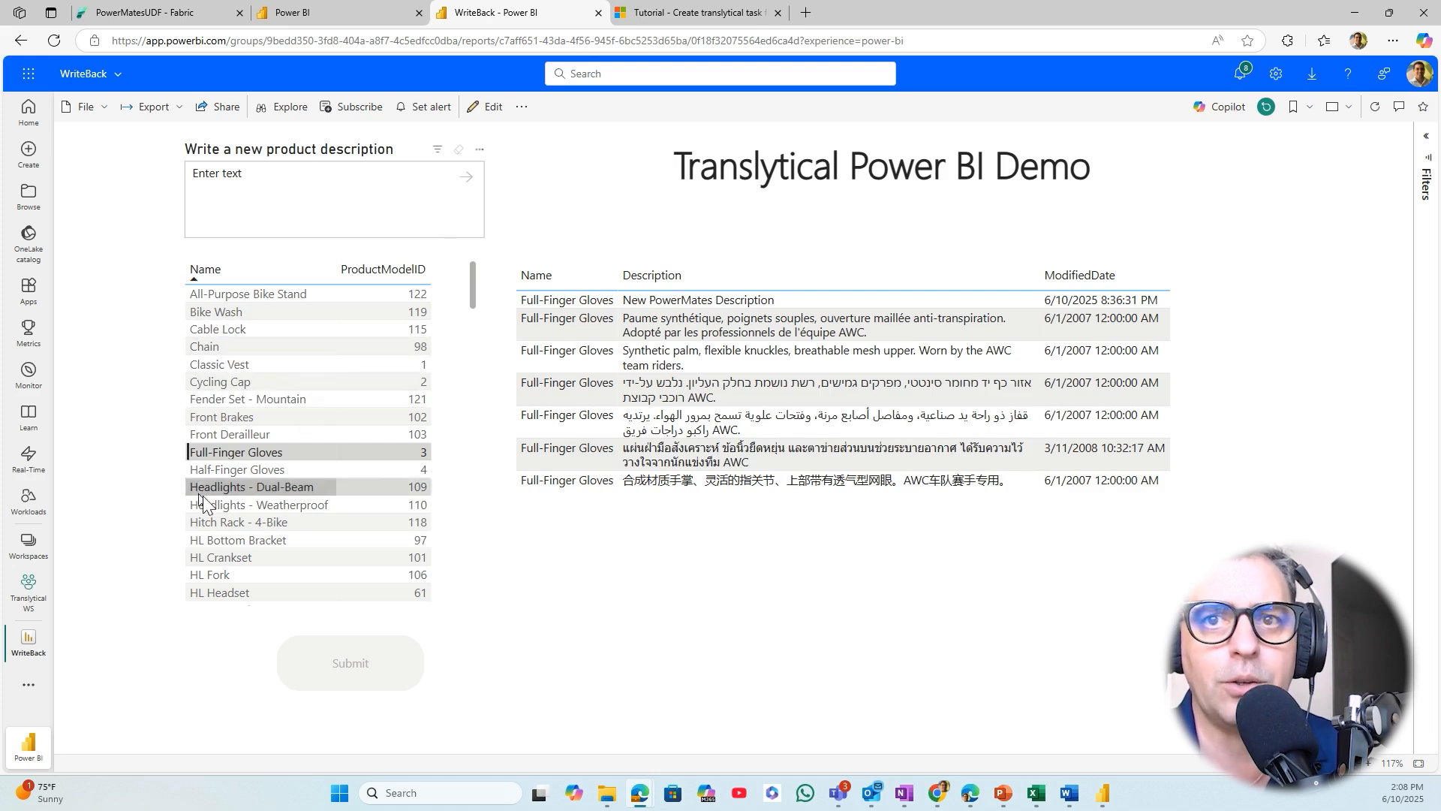
pyautogui.click(198, 577)
# Enter "PowerMates Test Fork" as the new product description for HL Fork
pyautogui.click(274, 182)
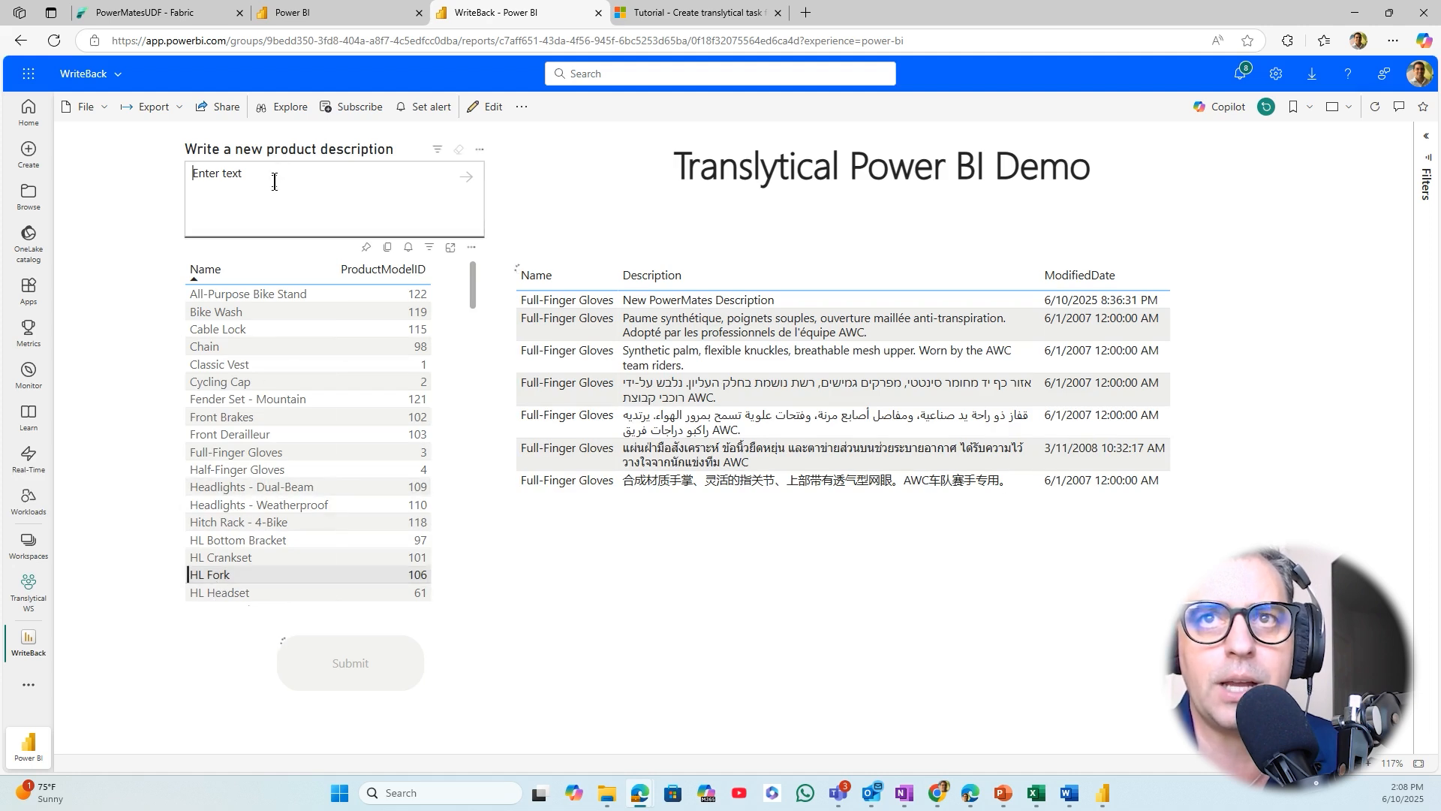
pyautogui.write('Po')
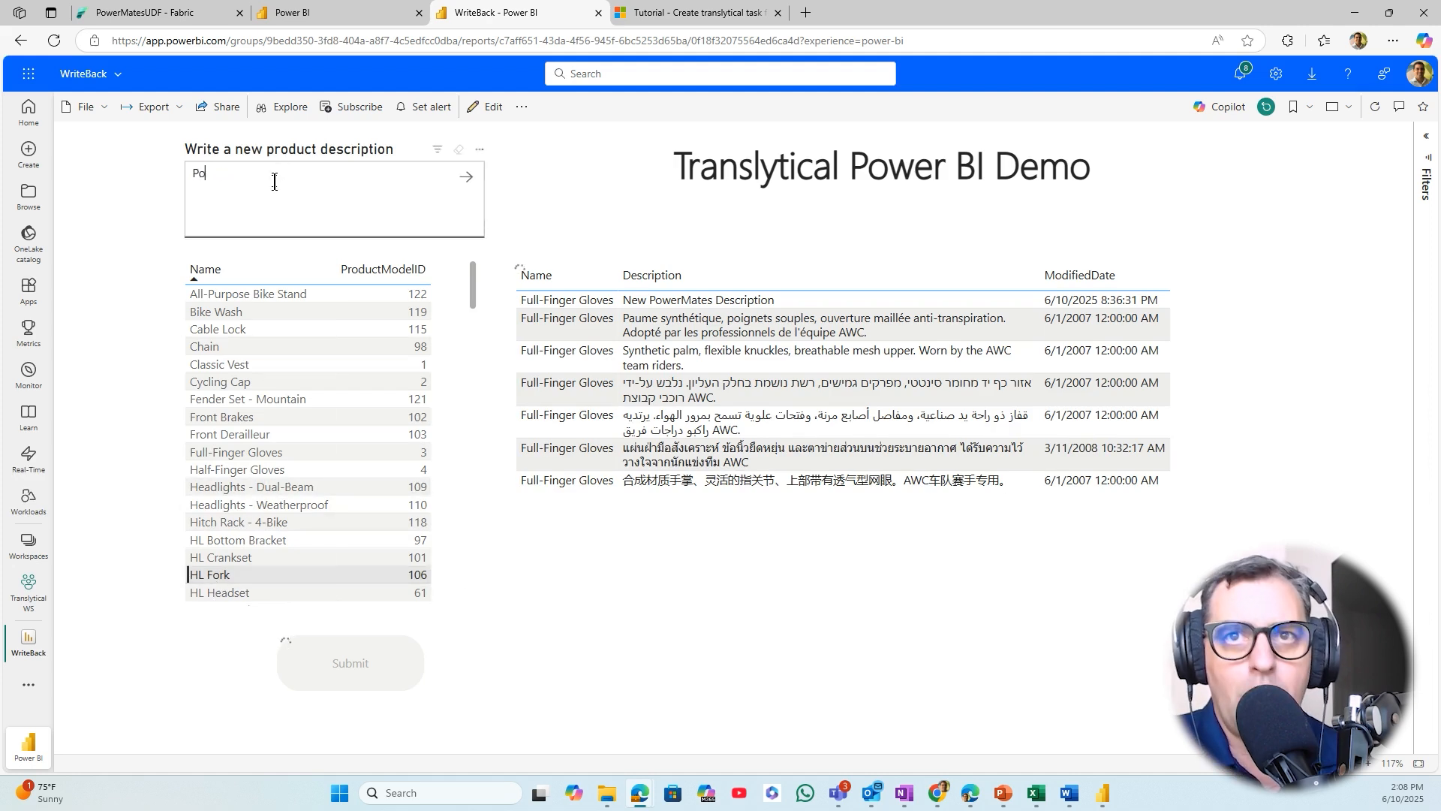
pyautogui.press('BackSpace')
pyautogui.press('BackSpace')
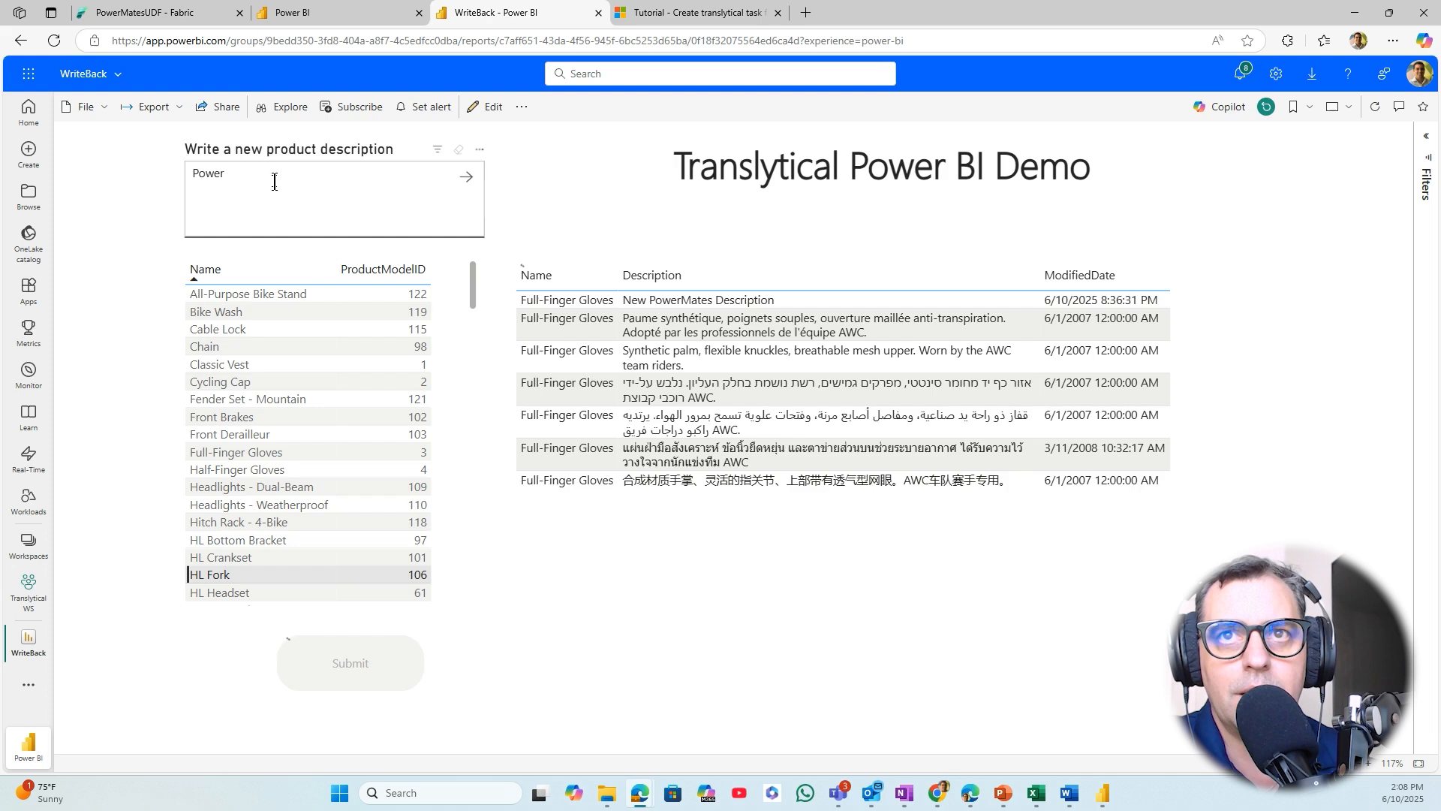
pyautogui.write('Mates Test ')
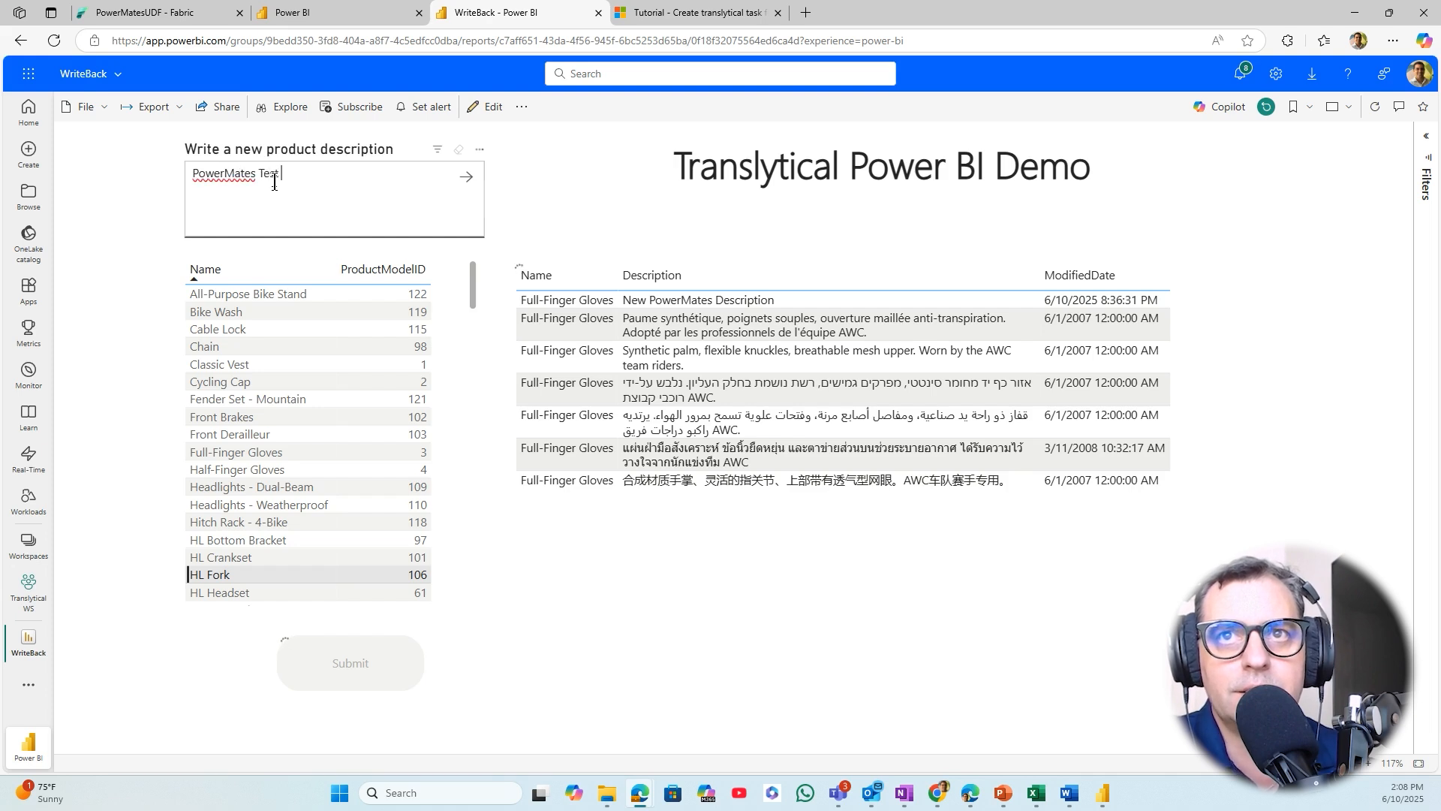
pyautogui.write('Fprk')
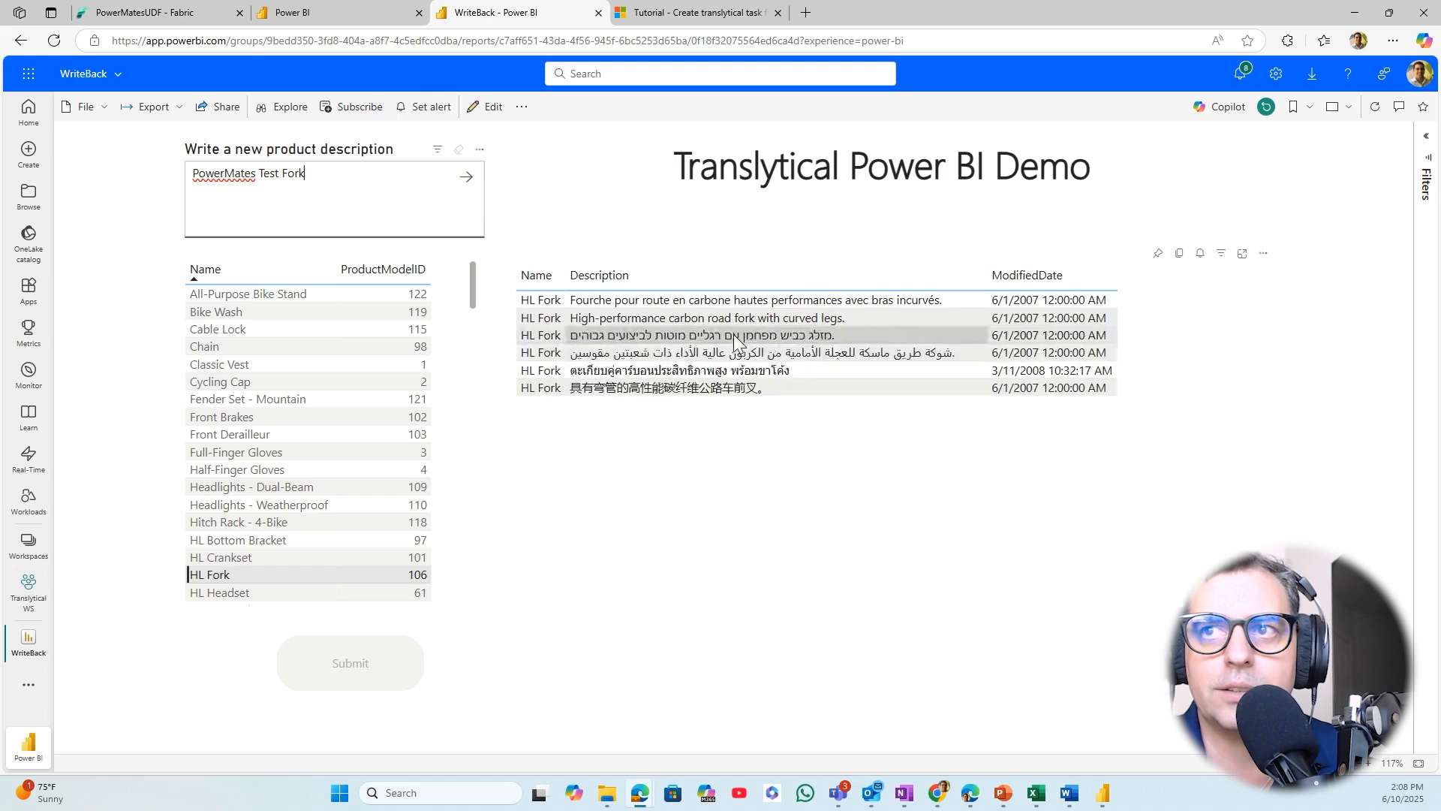
# Apply the entered description and submit it to write it back to the SQL database
pyautogui.click(467, 179)
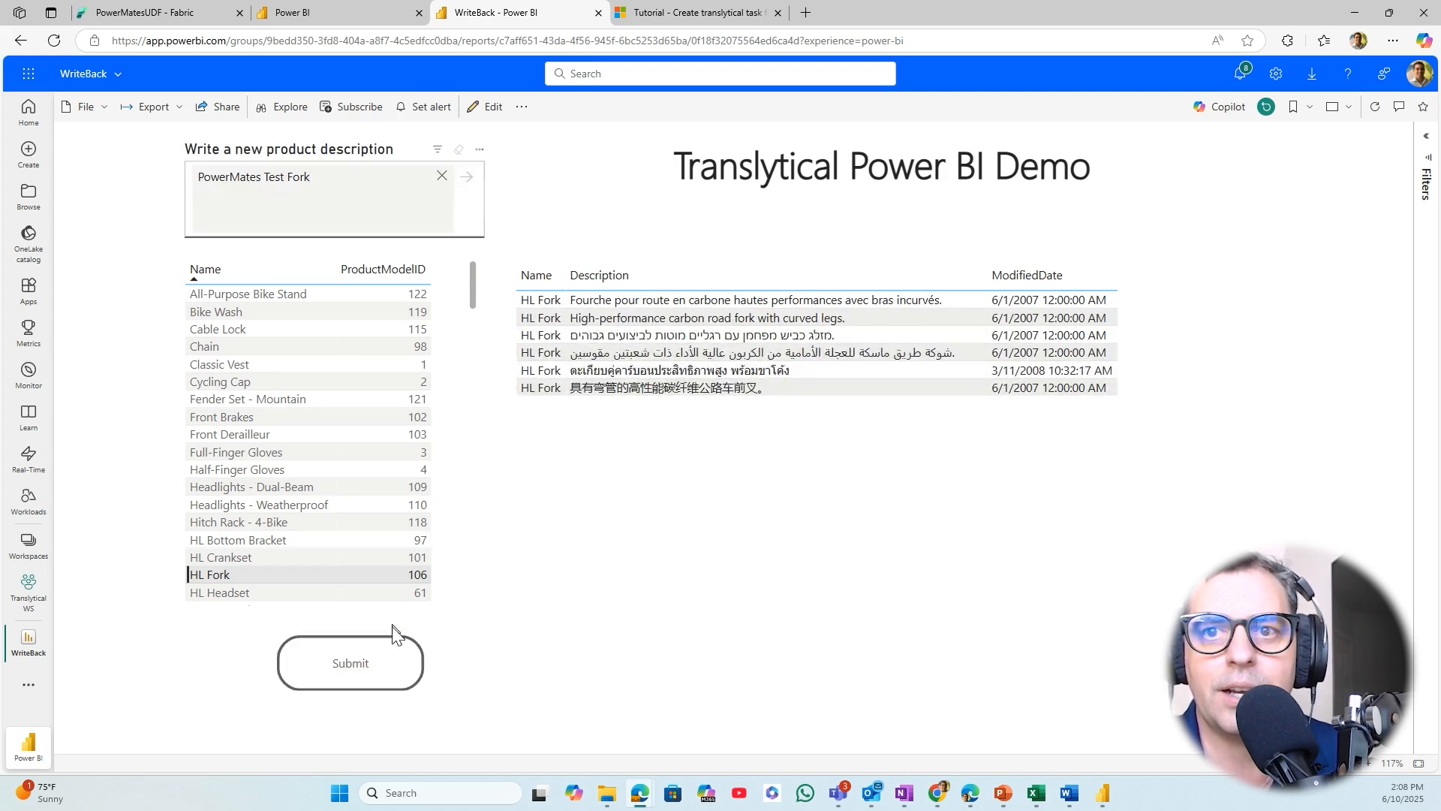
pyautogui.click(358, 675)
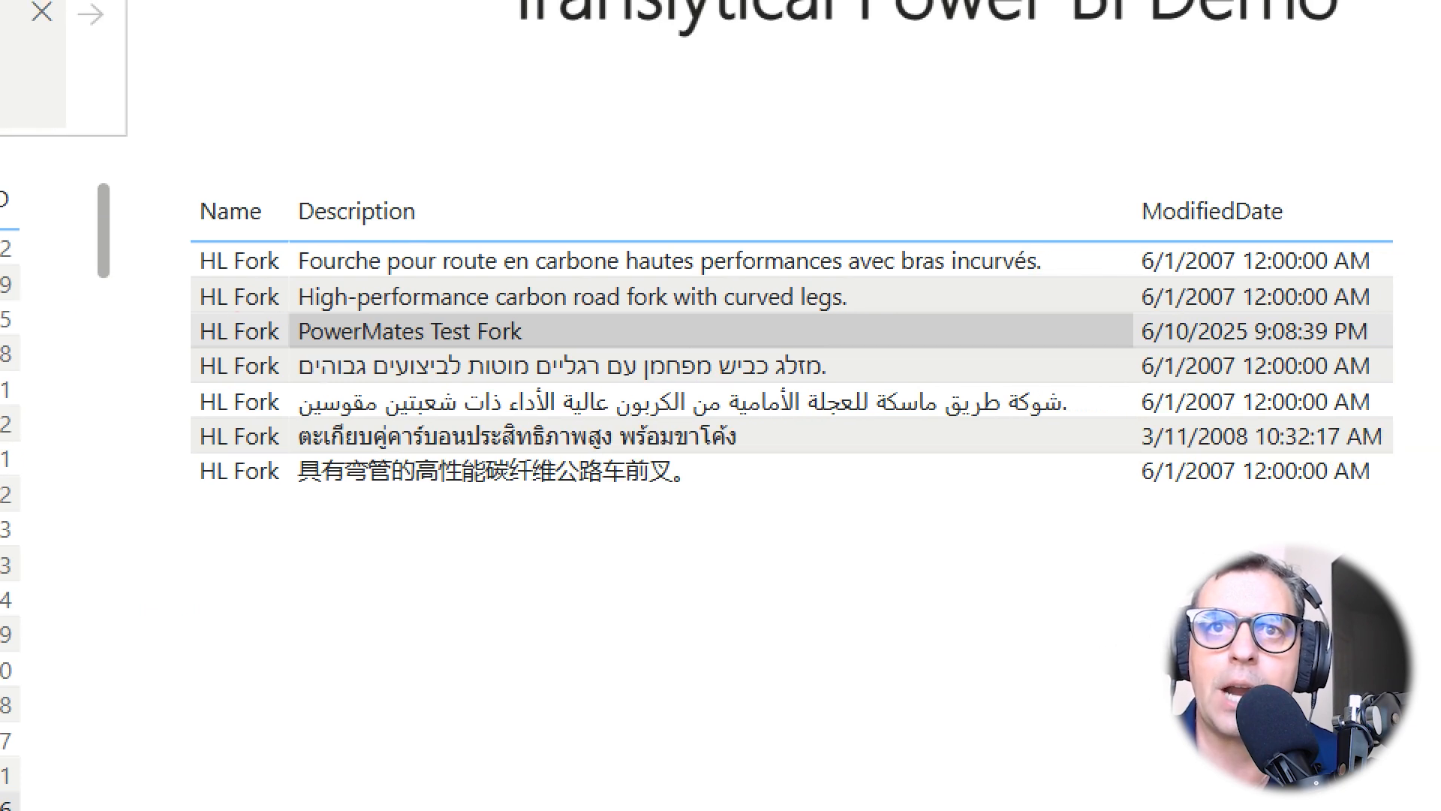
pyautogui.moveTo(181, 311)
pyautogui.mouseDown()
pyautogui.moveTo(846, 355)
pyautogui.moveTo(1381, 374)
pyautogui.moveTo(1404, 354)
pyautogui.mouseUp()
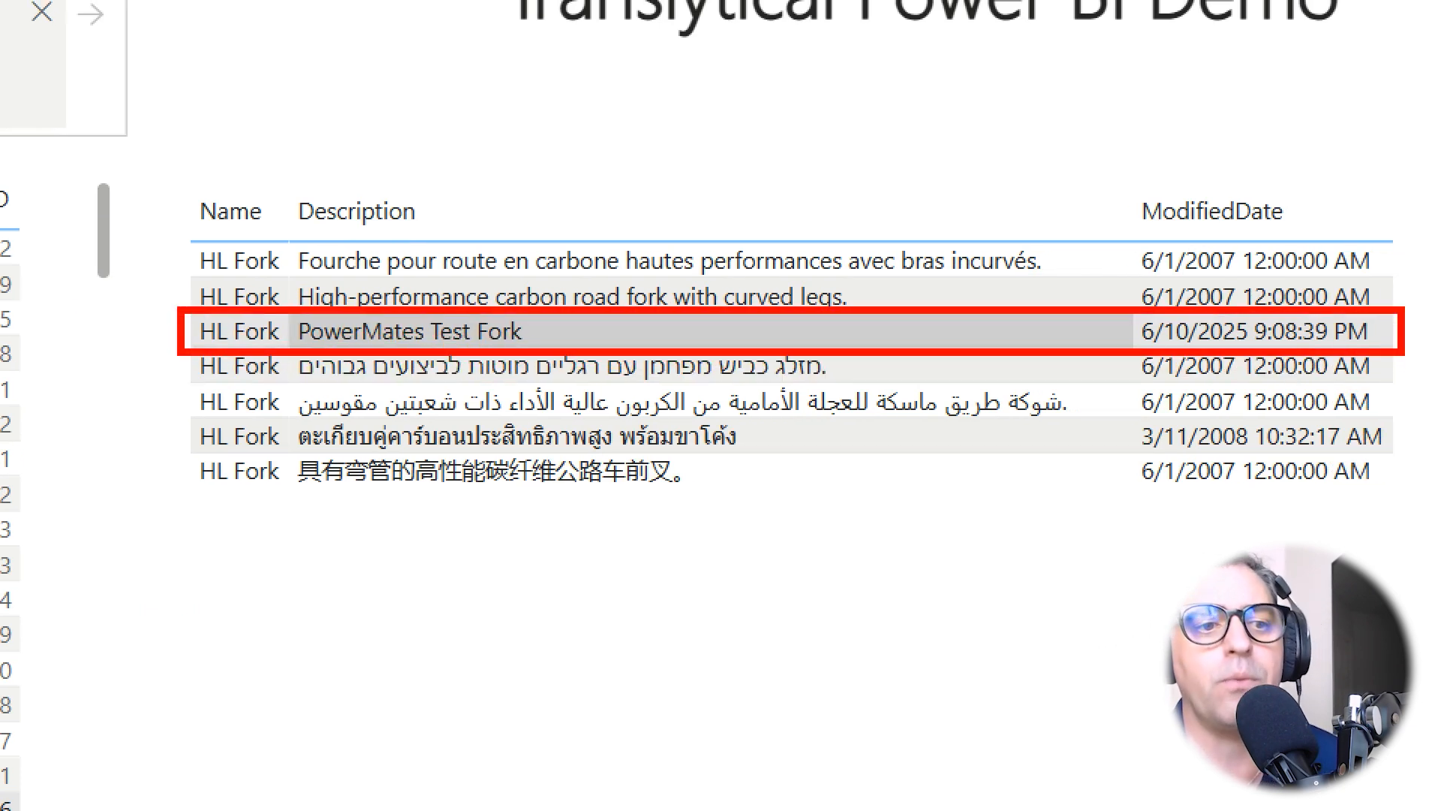